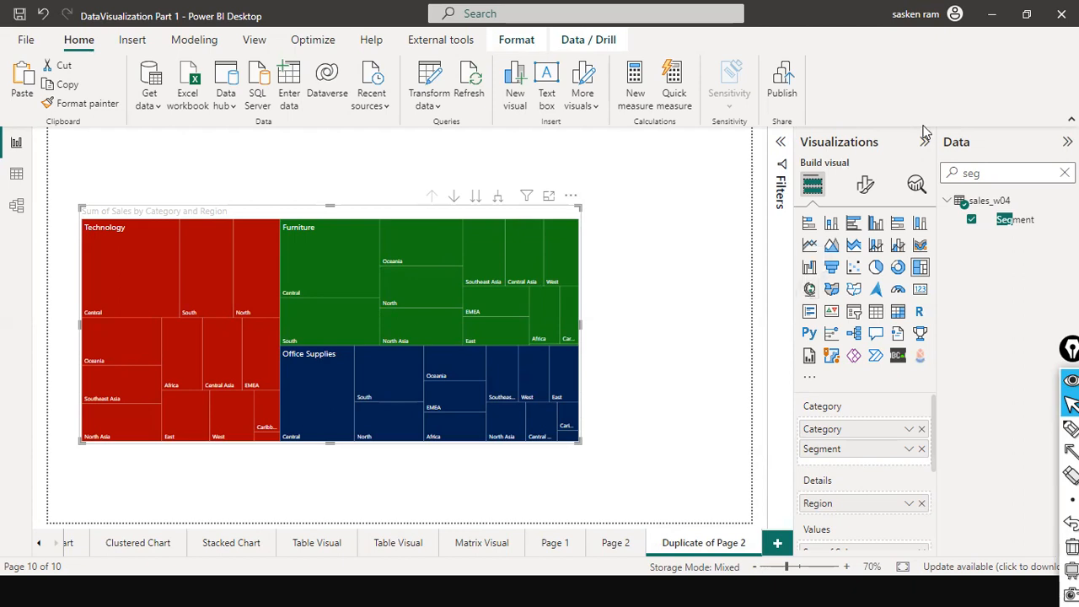
key("Delete")
key("BackSpace")
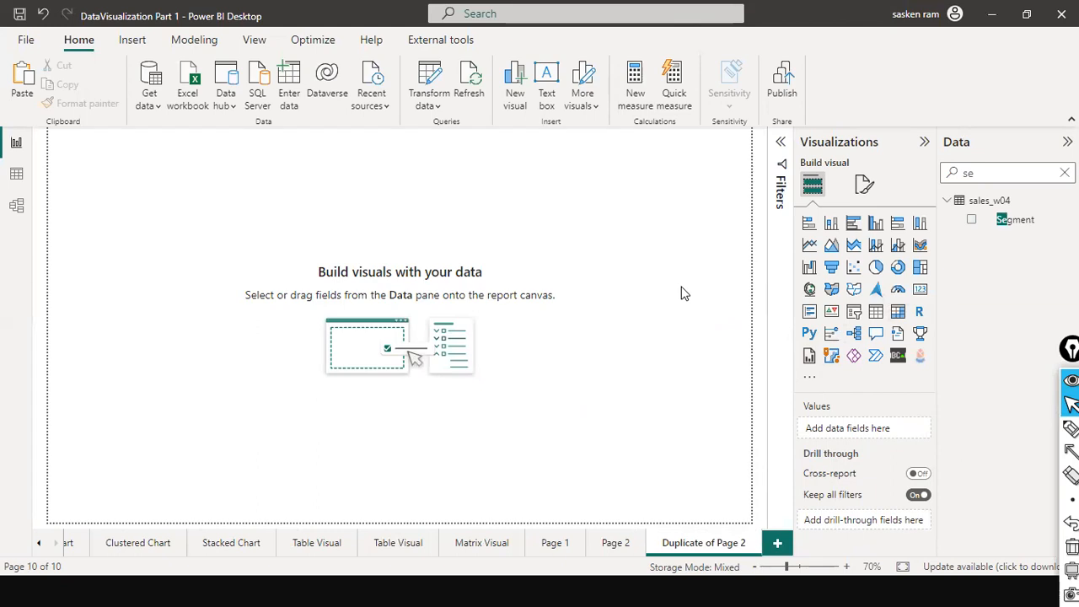
key("BackSpace")
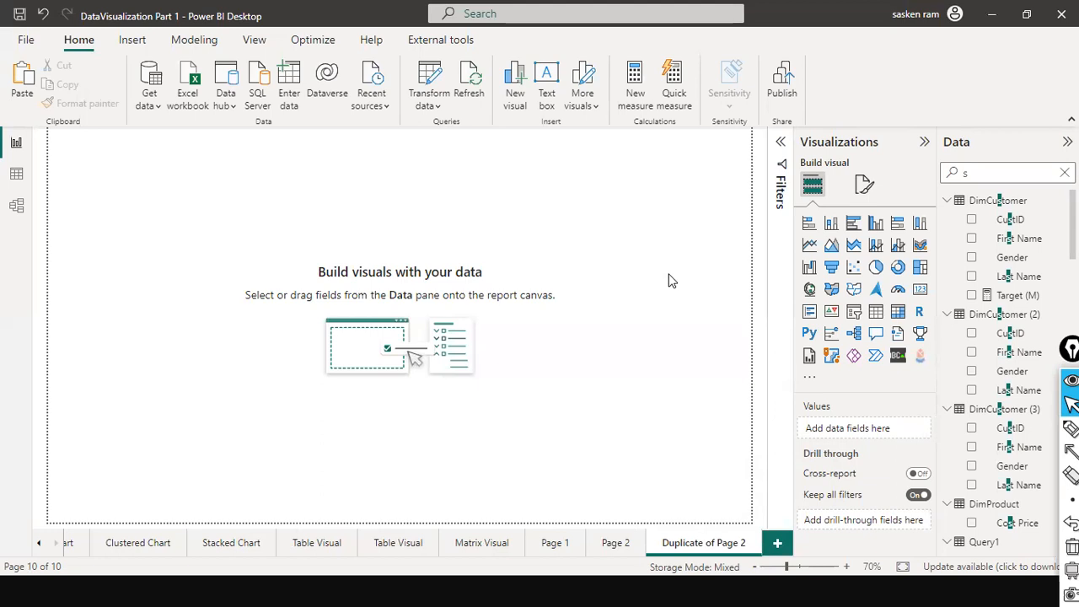
key("ctrl+z")
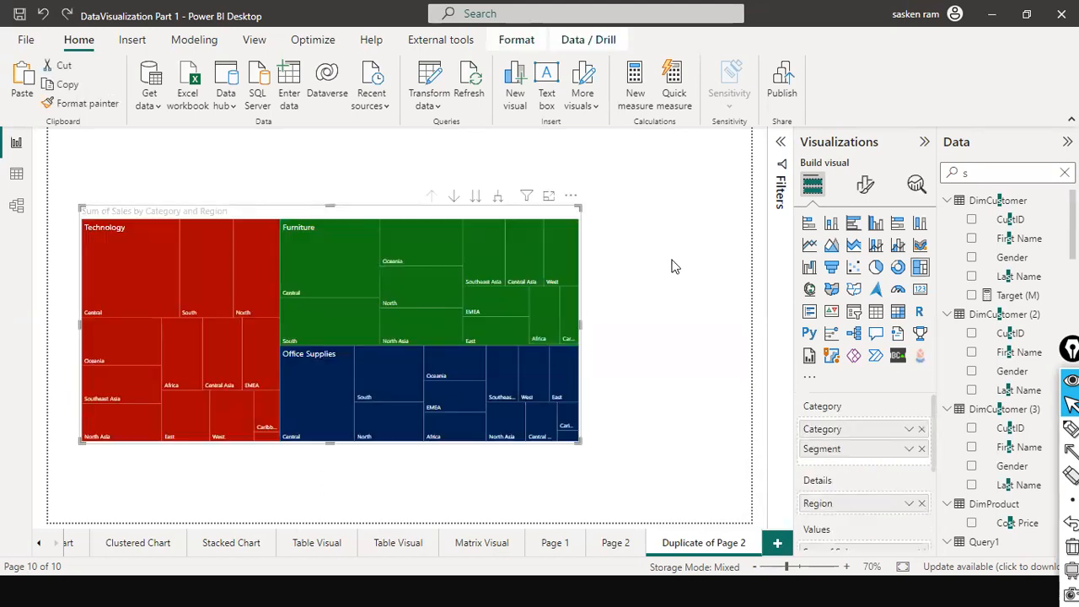
Convert the treemap to a matrix and remove Segment and Category from its rows
left_click(898, 312)
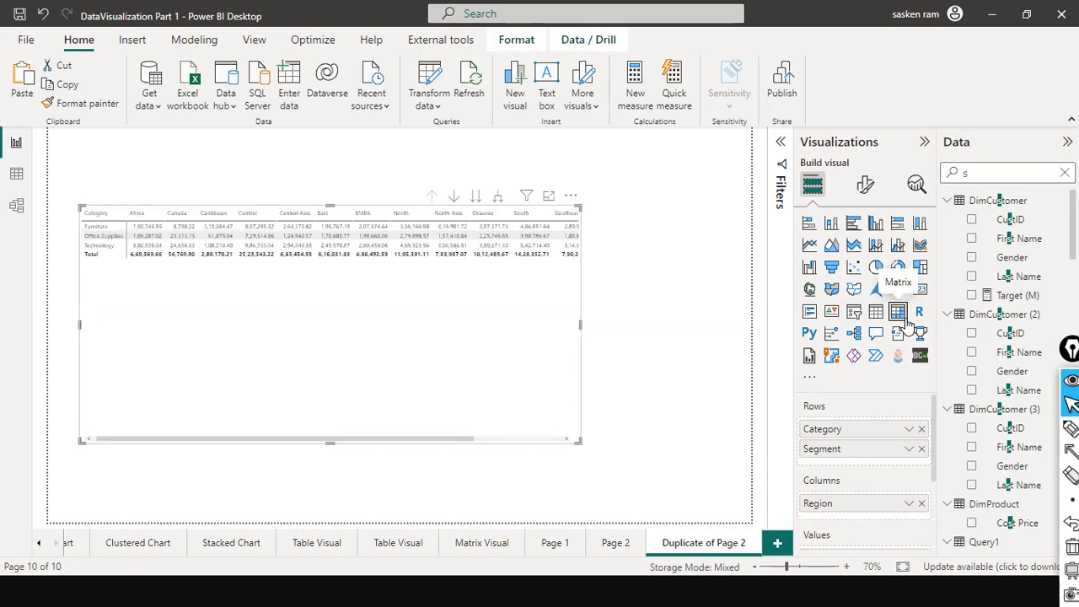
left_click(921, 450)
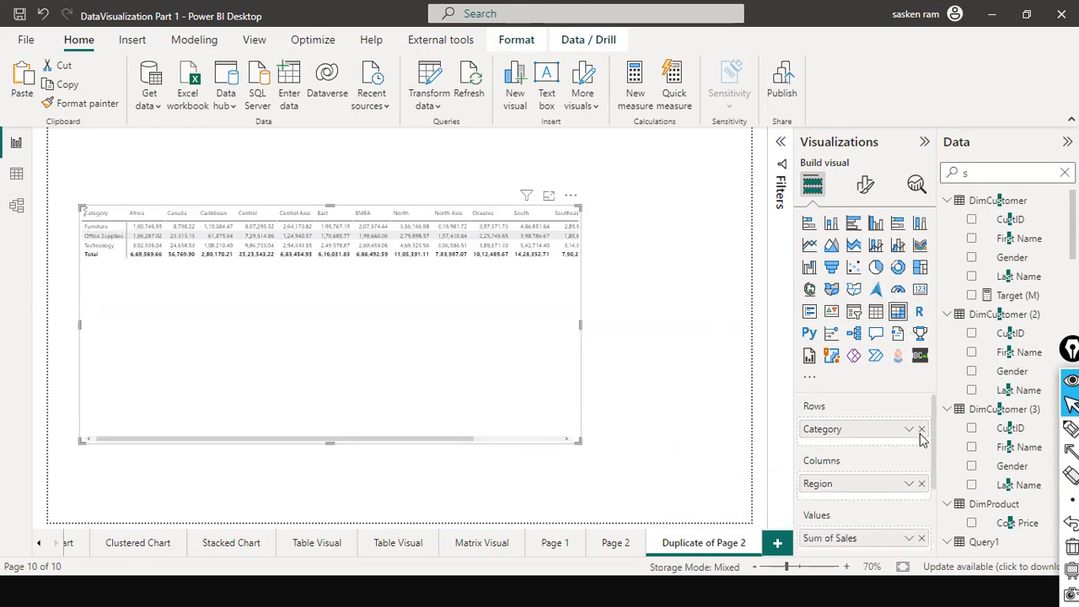
left_click(922, 429)
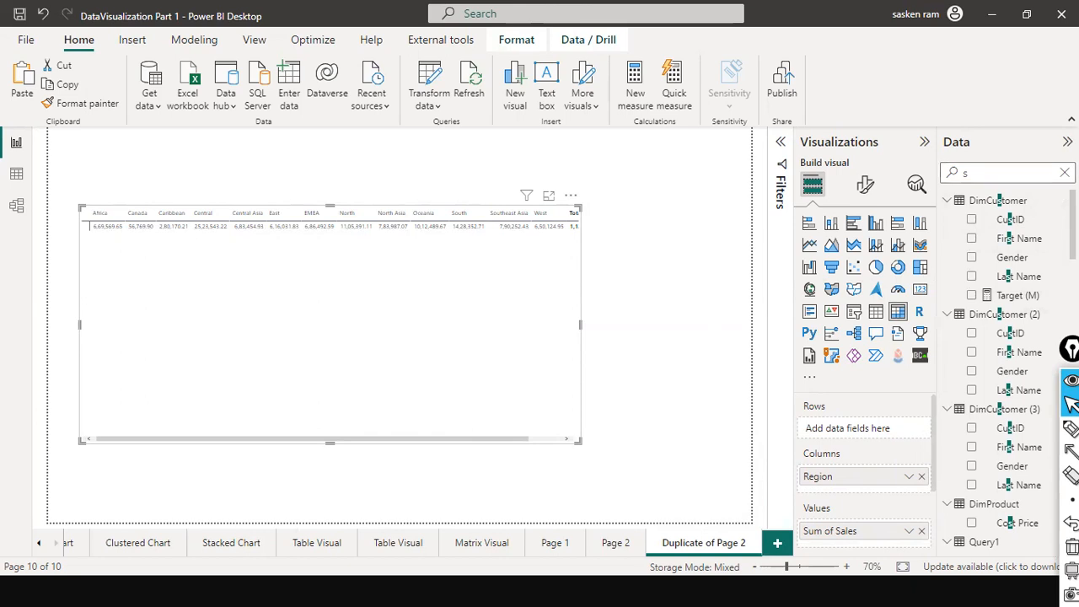
Clear the field search and place the Month field from Dim_Date in the matrix rows
left_click(1064, 172)
left_click(945, 202)
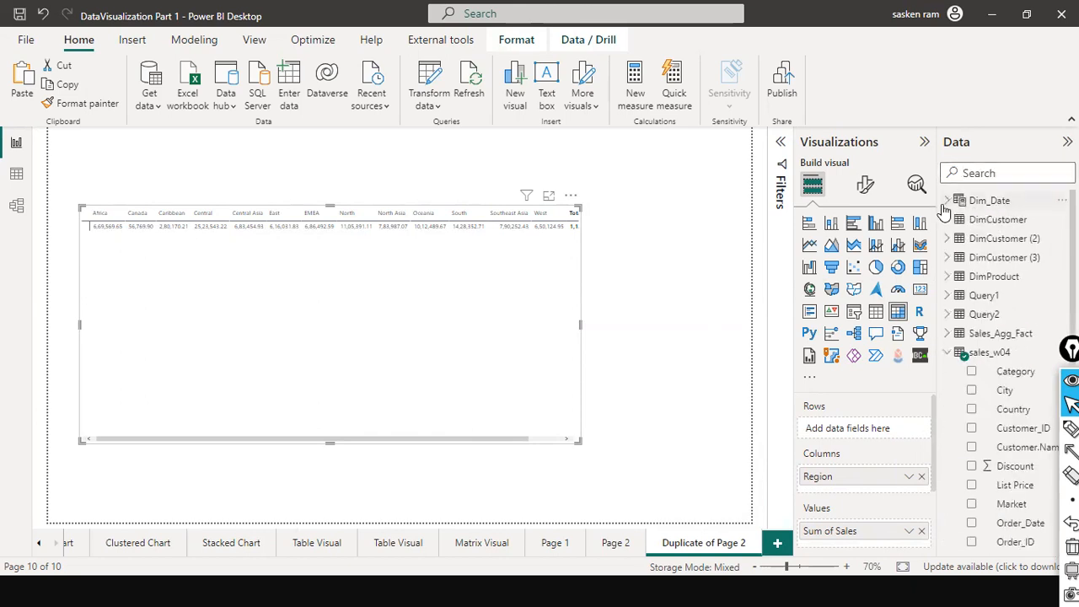
left_click(950, 202)
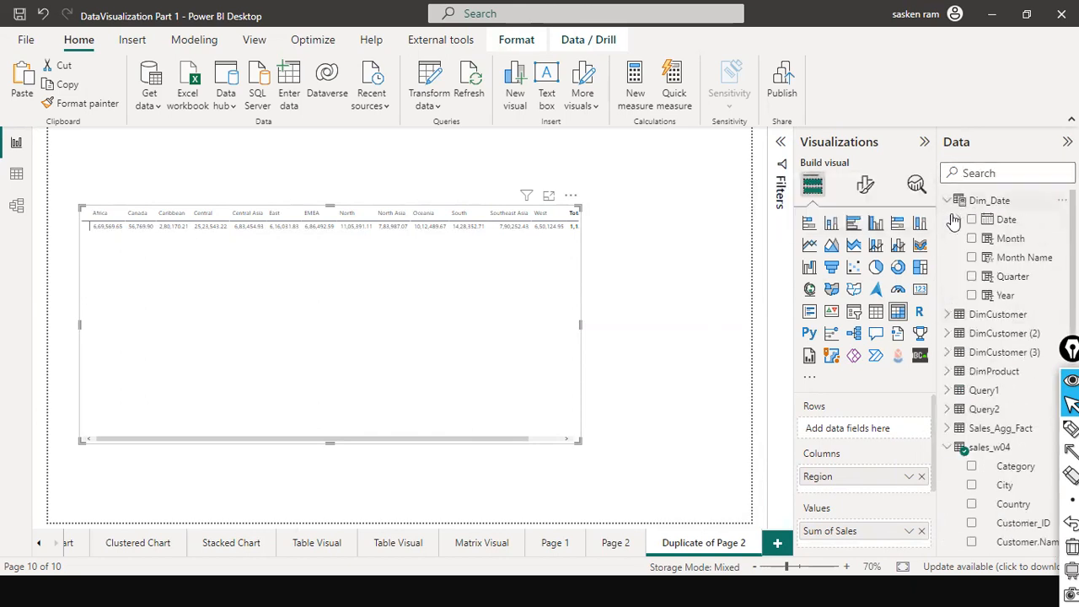
left_click_drag(1009, 238, 851, 429)
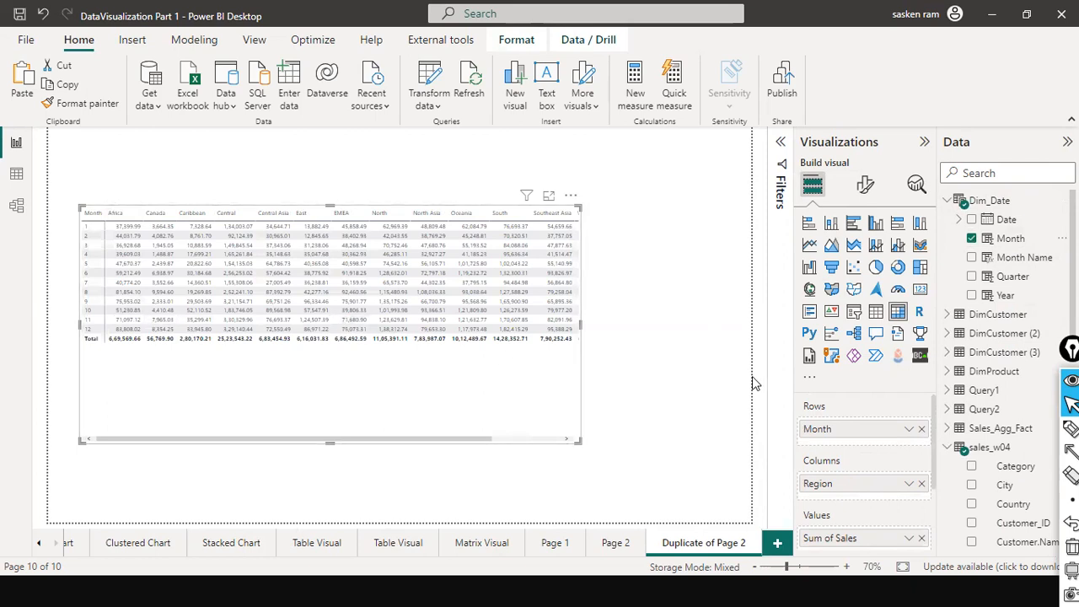
Replace Month with the Month Name field from Dim_Date in the matrix rows
left_click(971, 242)
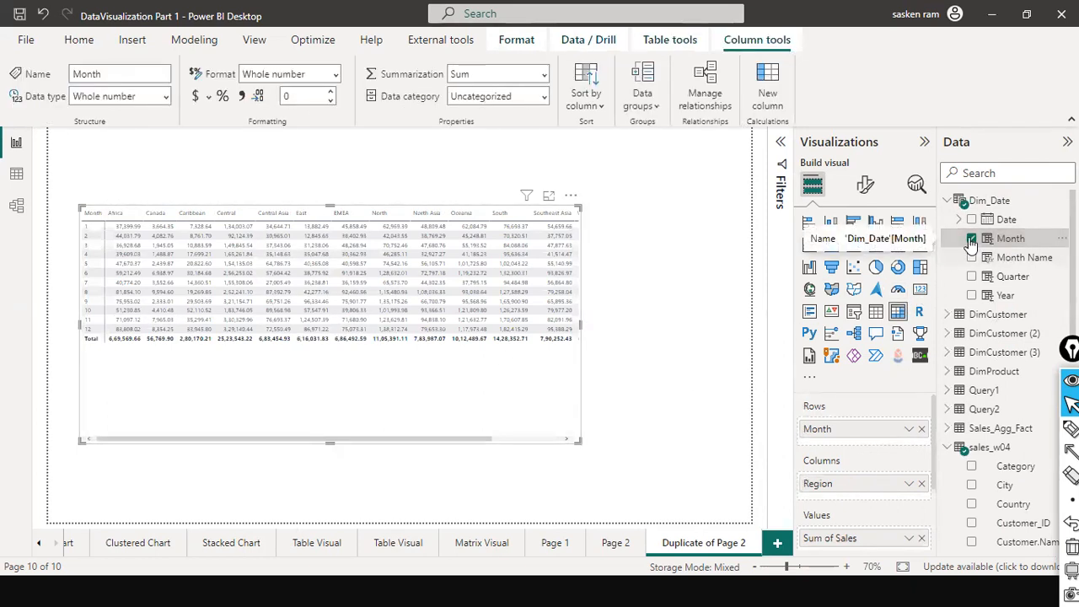
left_click(971, 242)
left_click_drag(1003, 258, 873, 432)
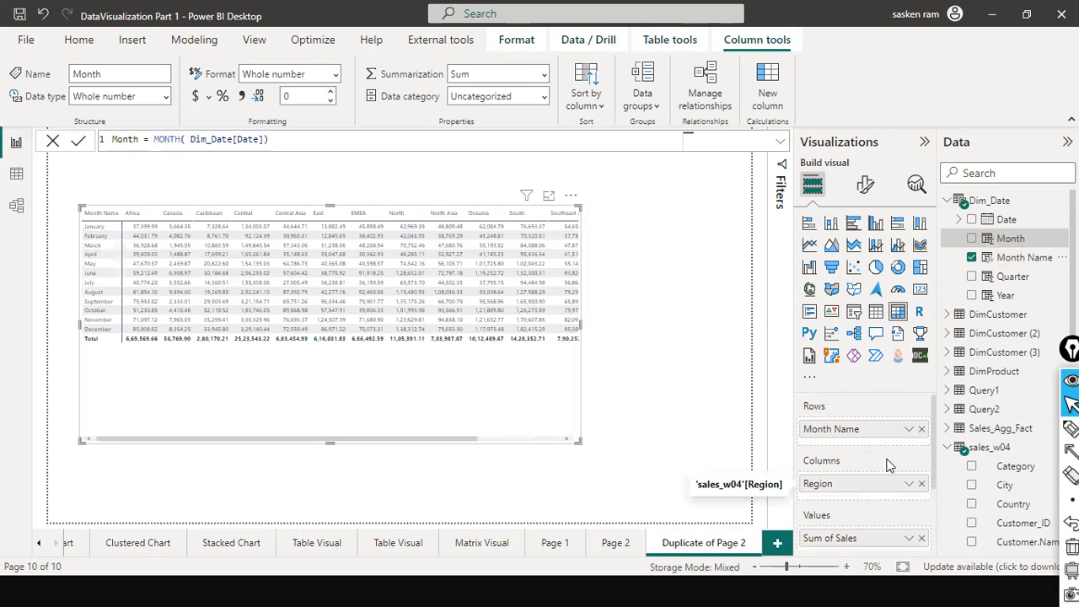
Widen the matrix so all region columns and the Total column fit, and shorten its height to just below the Total row
scroll(903, 482, "down", 1)
left_click_drag(577, 325, 720, 330)
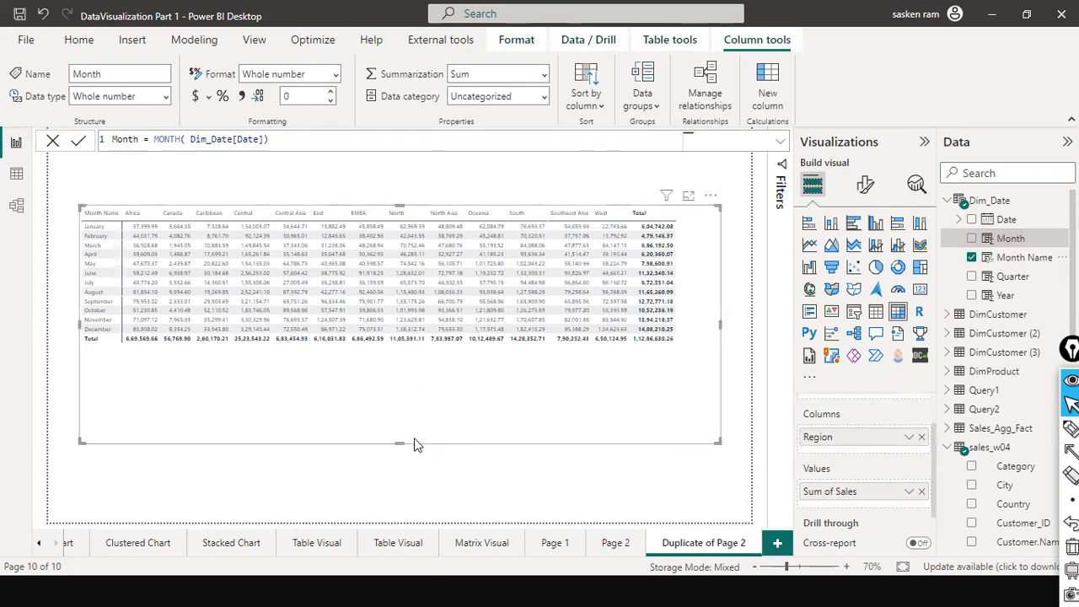
left_click_drag(400, 443, 413, 386)
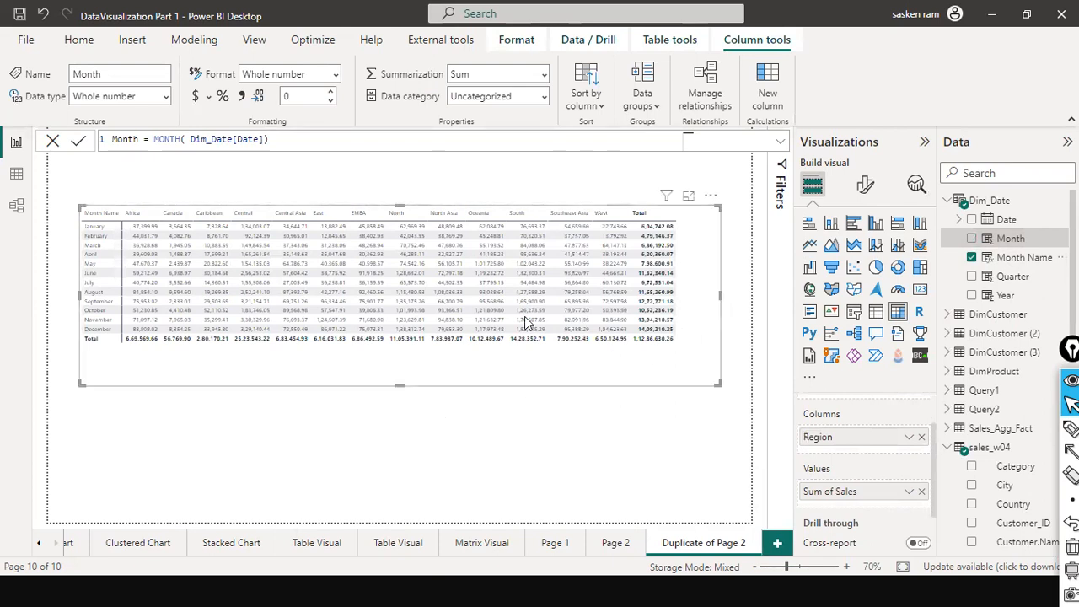
Set the matrix's global font size to 10 and widen the visual to the edge of the page
left_click(856, 185)
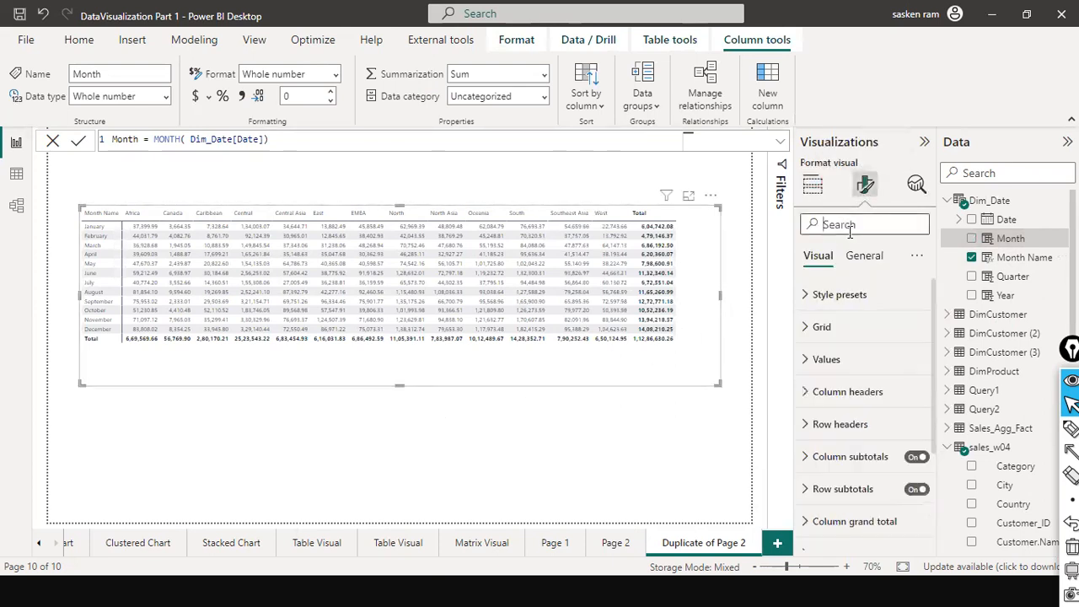
type("font")
left_click(857, 336)
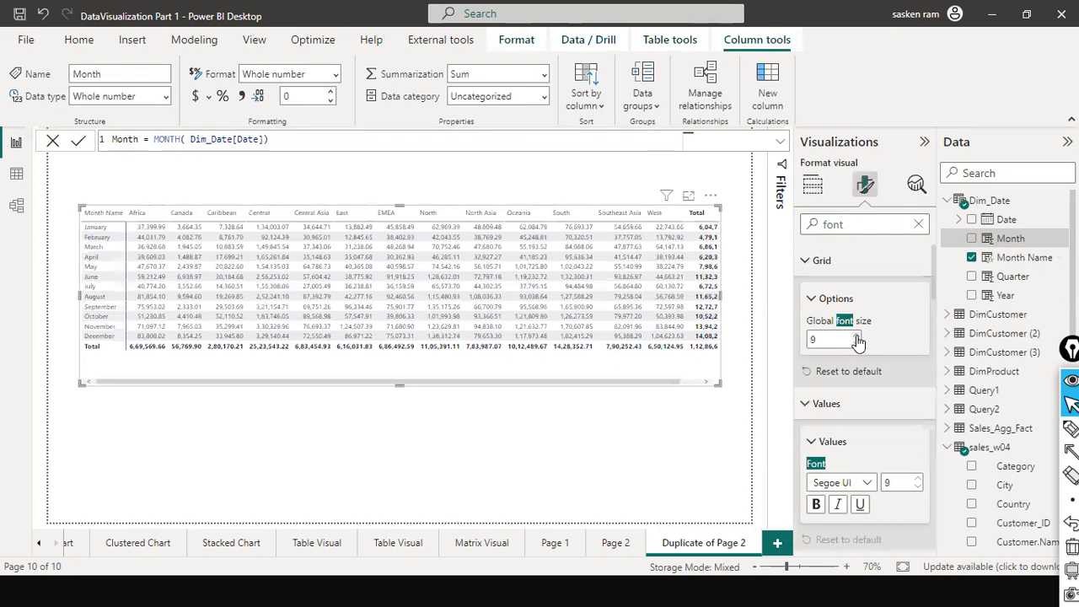
left_click(857, 336)
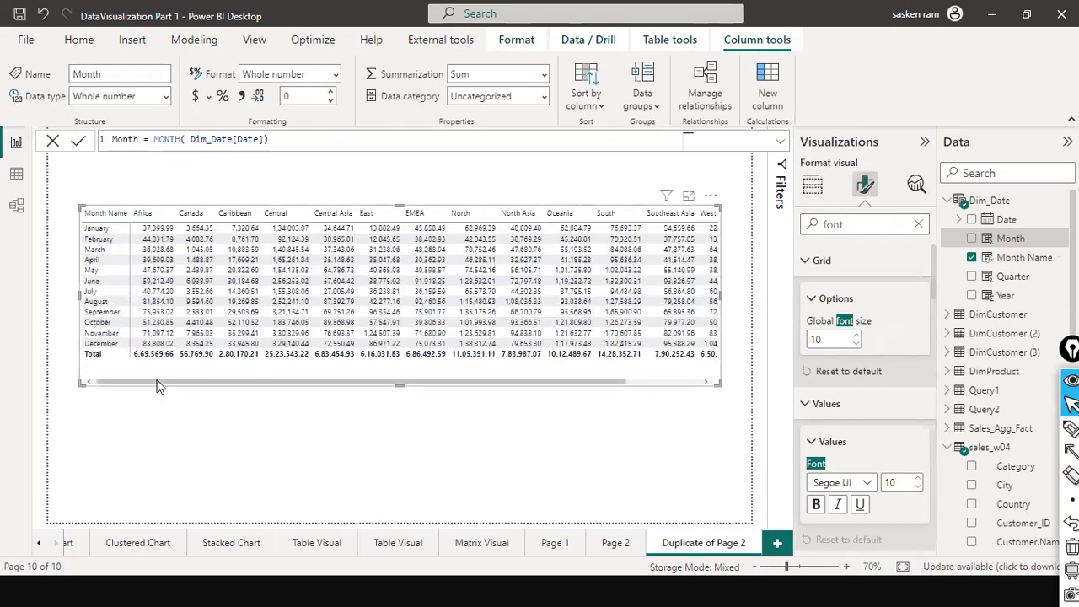
left_click_drag(721, 295, 746, 299)
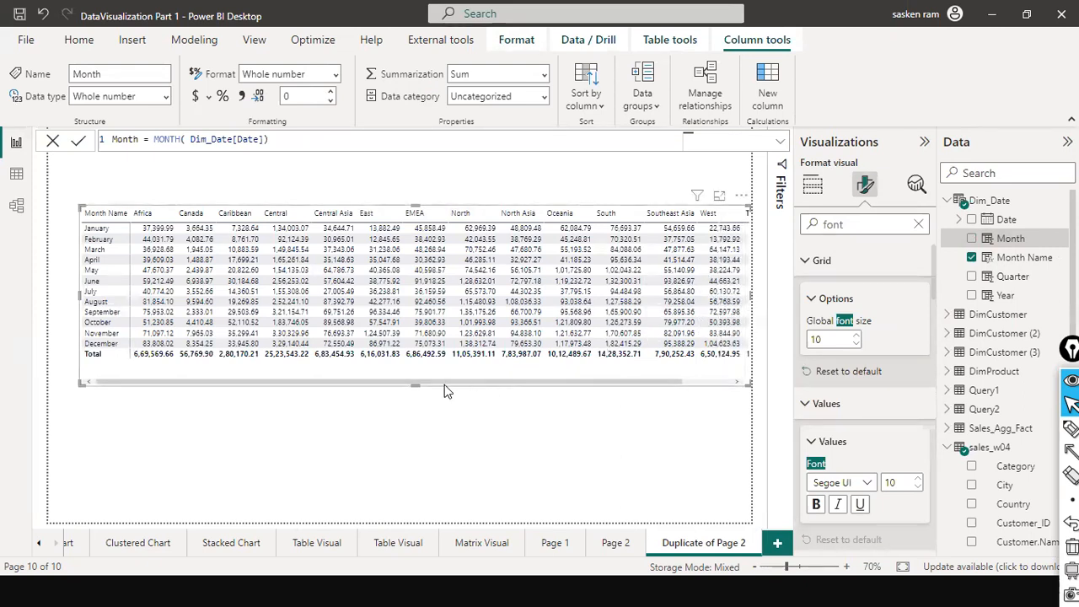
Turn on background color for the Sum of Sales cell elements in the matrix
left_click(814, 189)
left_click(863, 187)
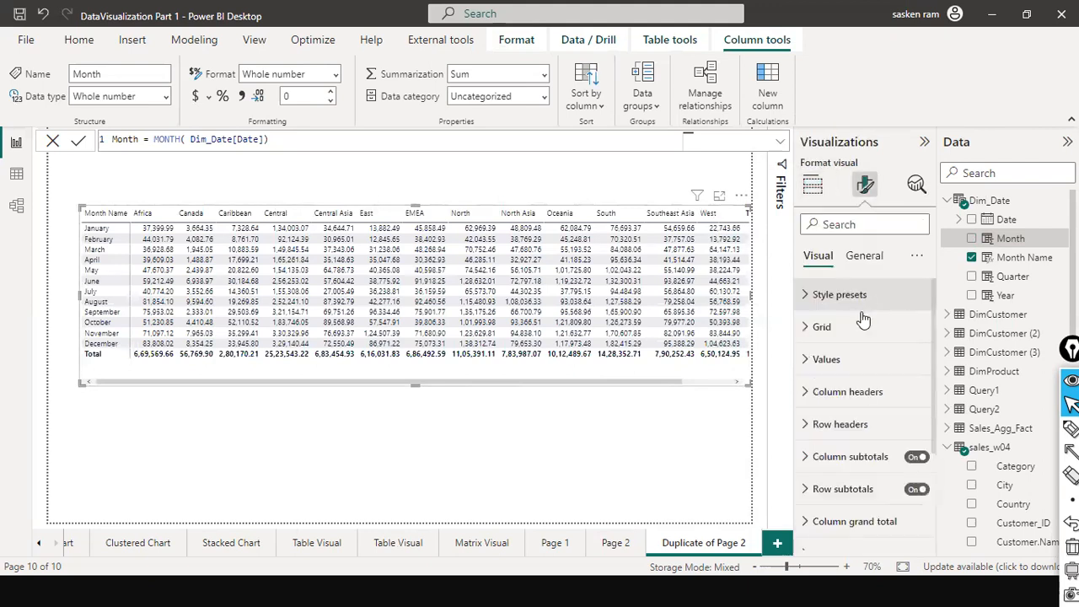
scroll(815, 365, "down", 1)
scroll(840, 383, "down", 2)
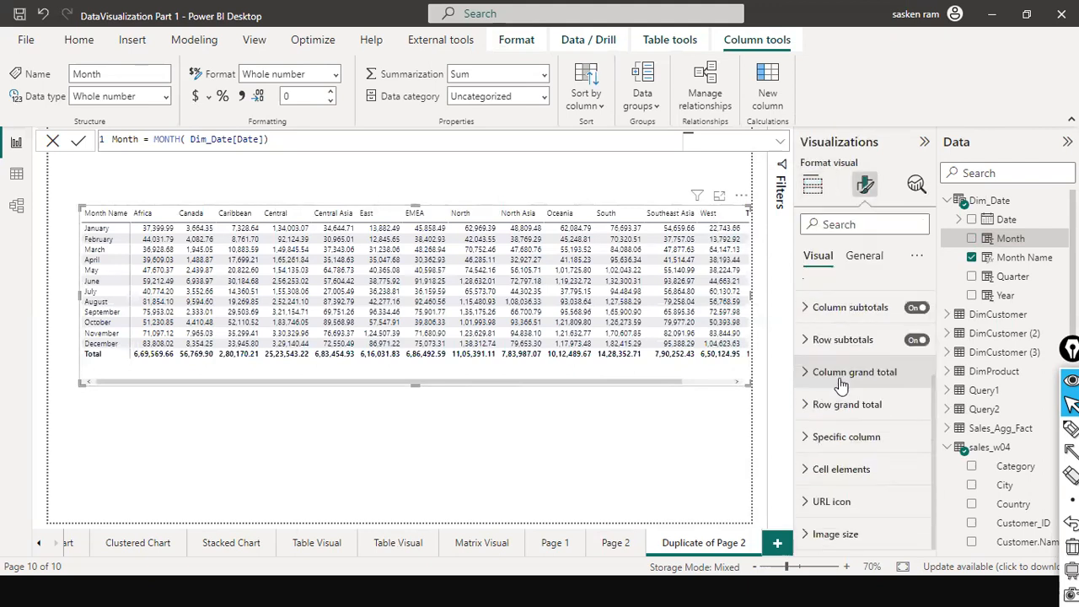
left_click(809, 472)
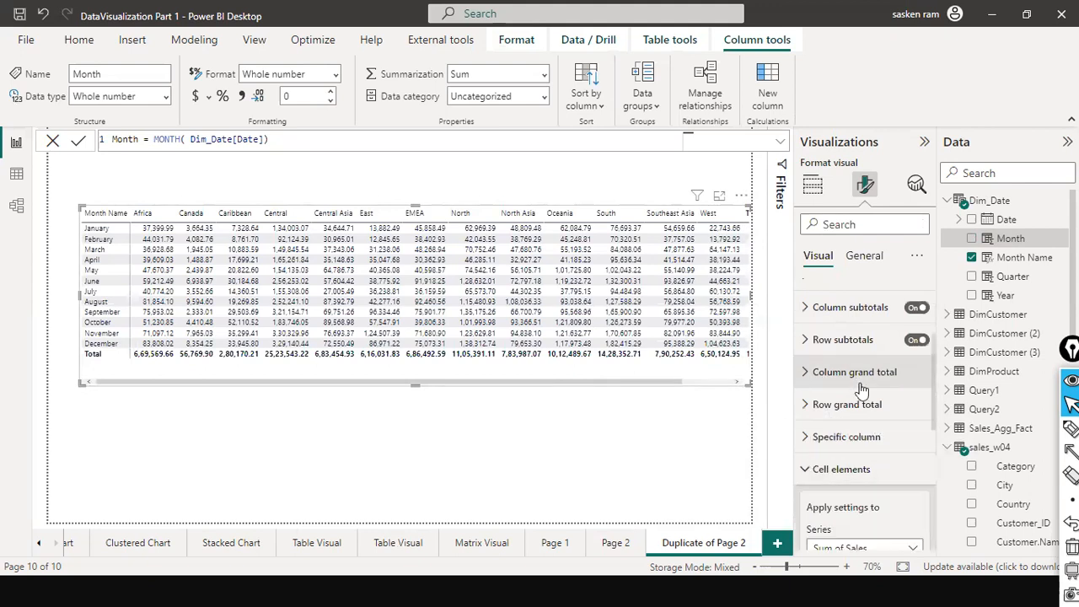
scroll(905, 418, "down", 3)
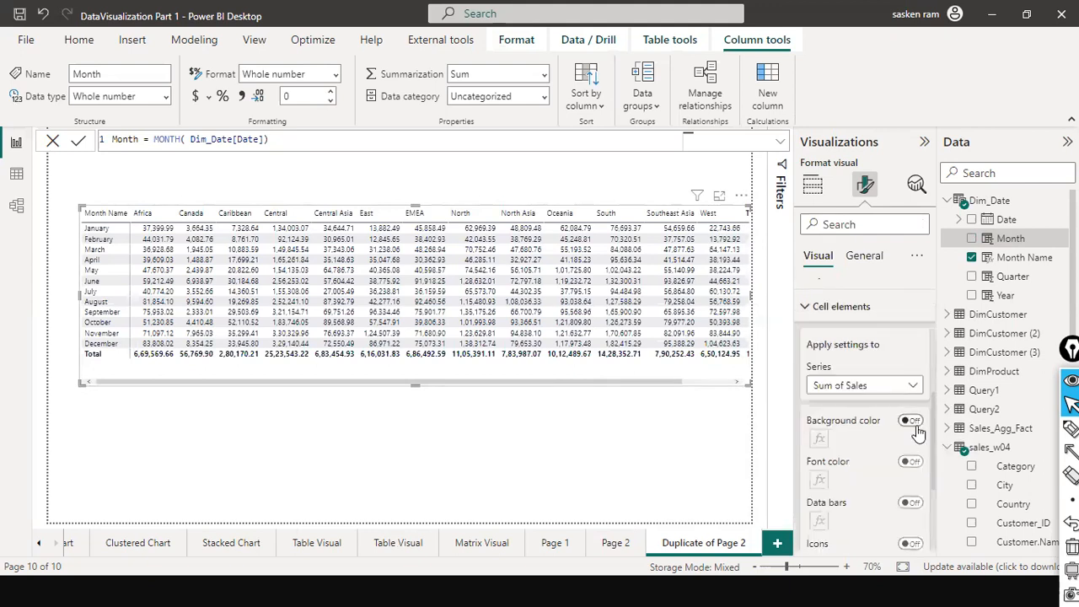
left_click(912, 421)
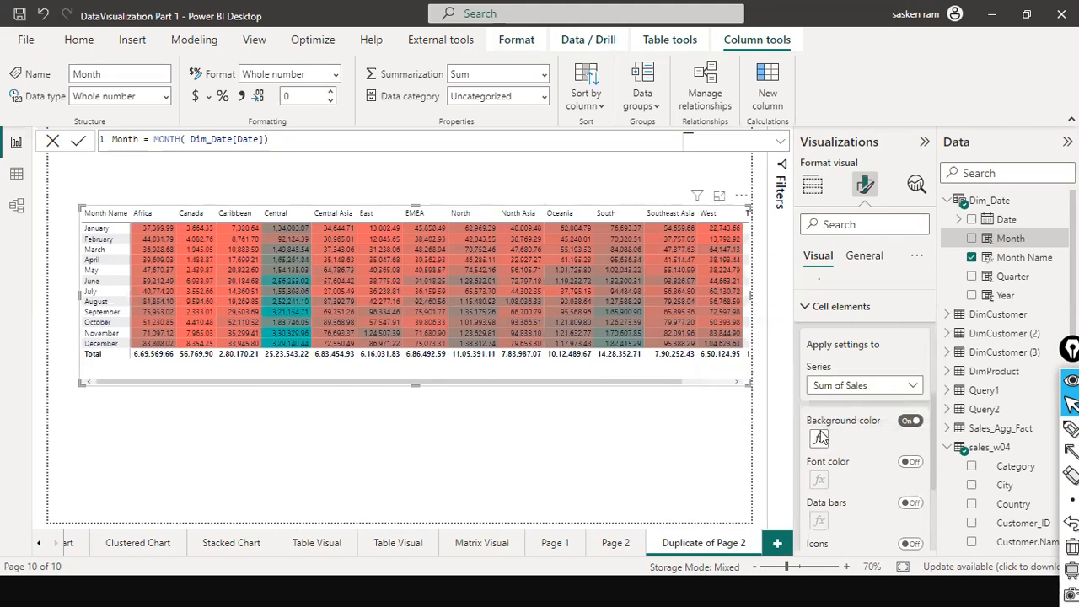
left_click(818, 439)
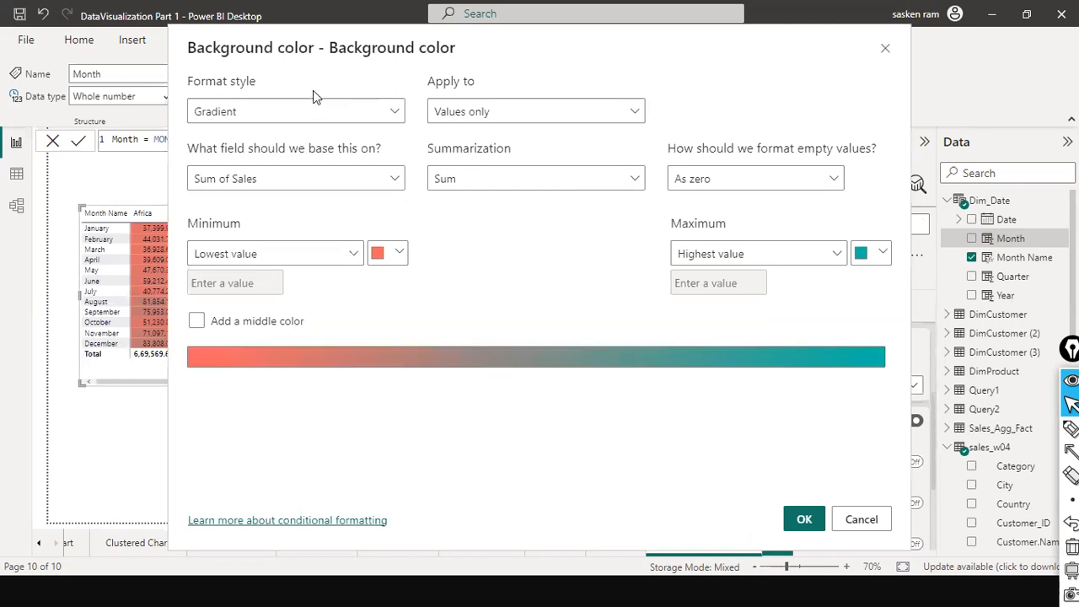
left_click(392, 116)
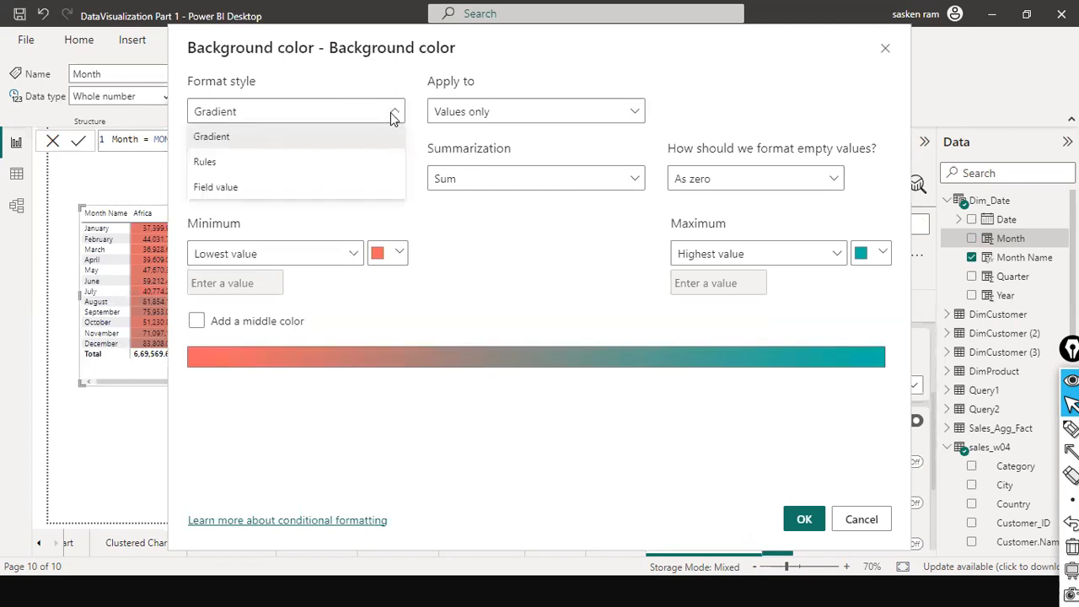
left_click(299, 163)
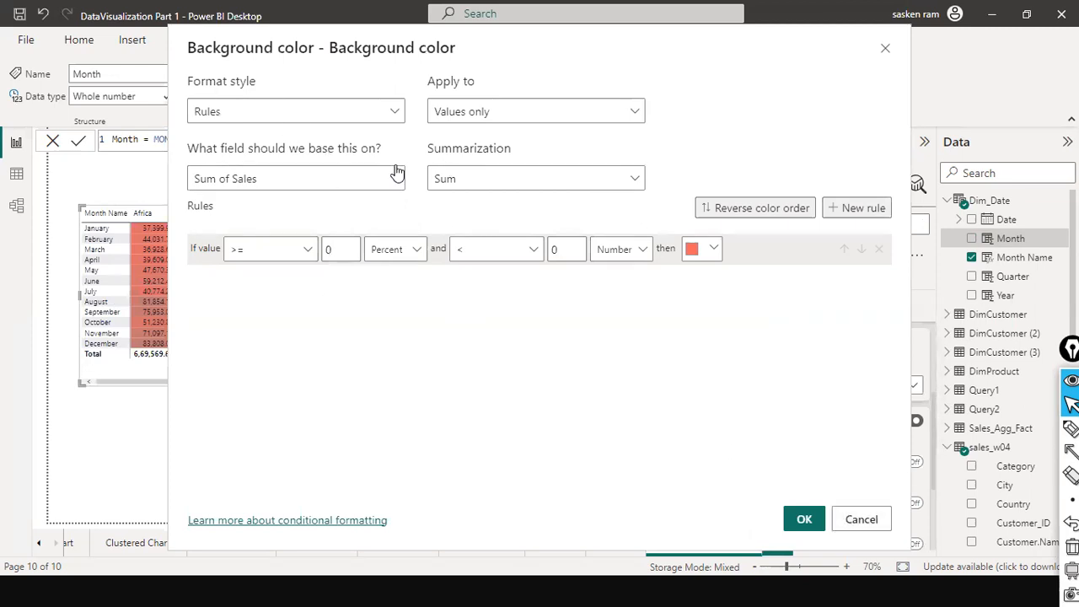
left_click(862, 519)
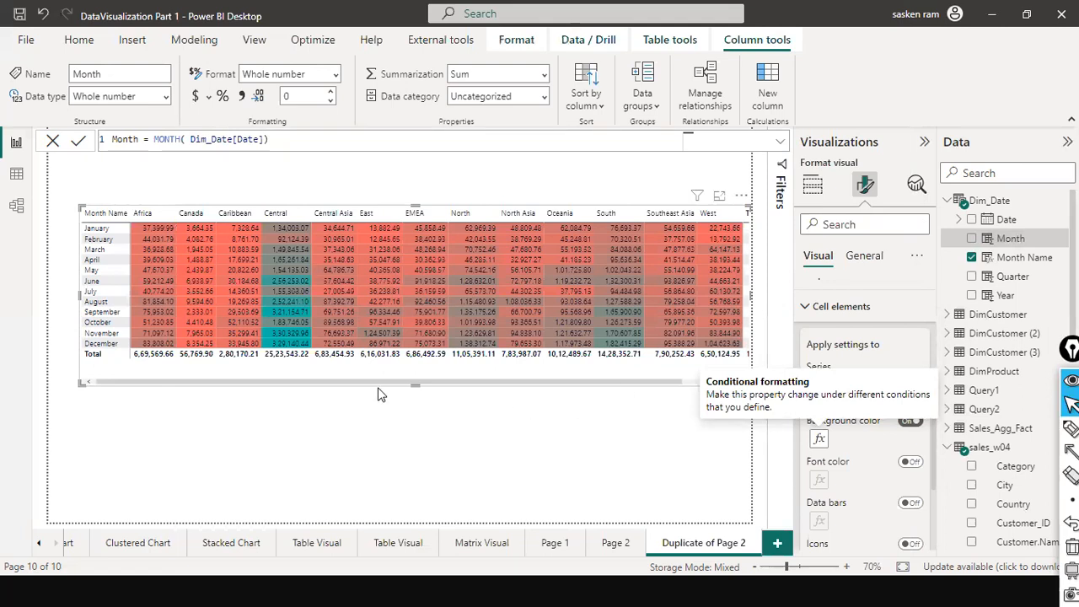
Change the format style of the Sum of Sales background color to Rules
left_click_drag(381, 380, 502, 389)
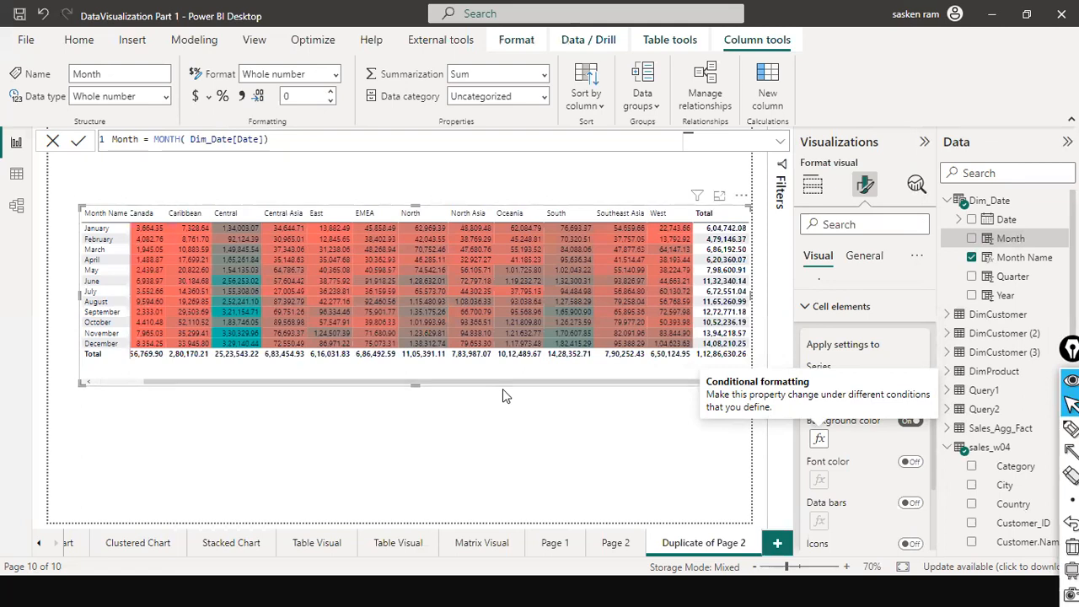
left_click_drag(482, 383, 137, 368)
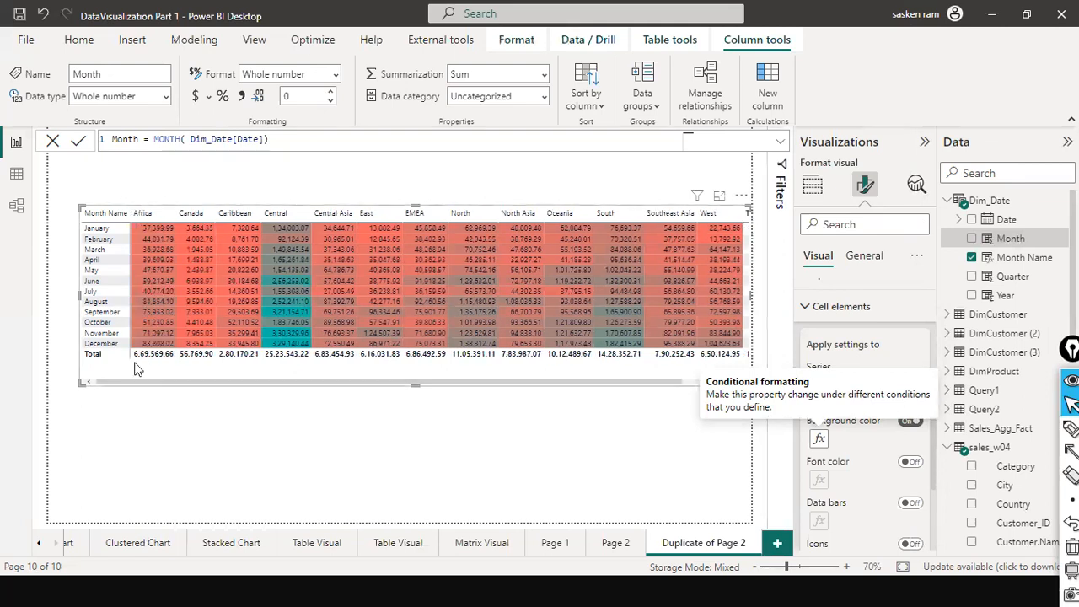
scroll(137, 369, "right", 3)
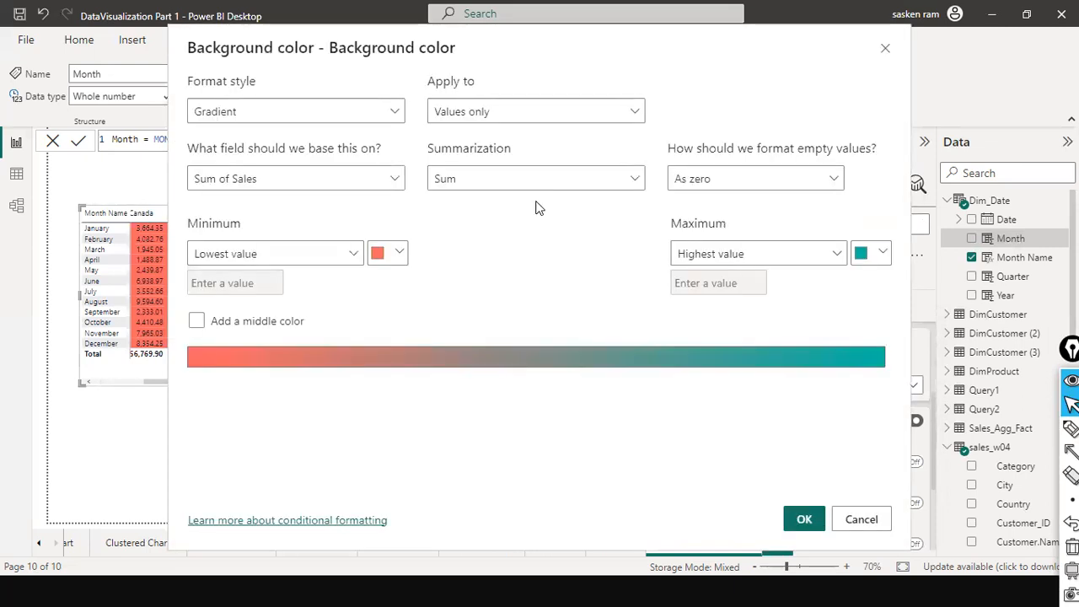
left_click(390, 111)
left_click(329, 164)
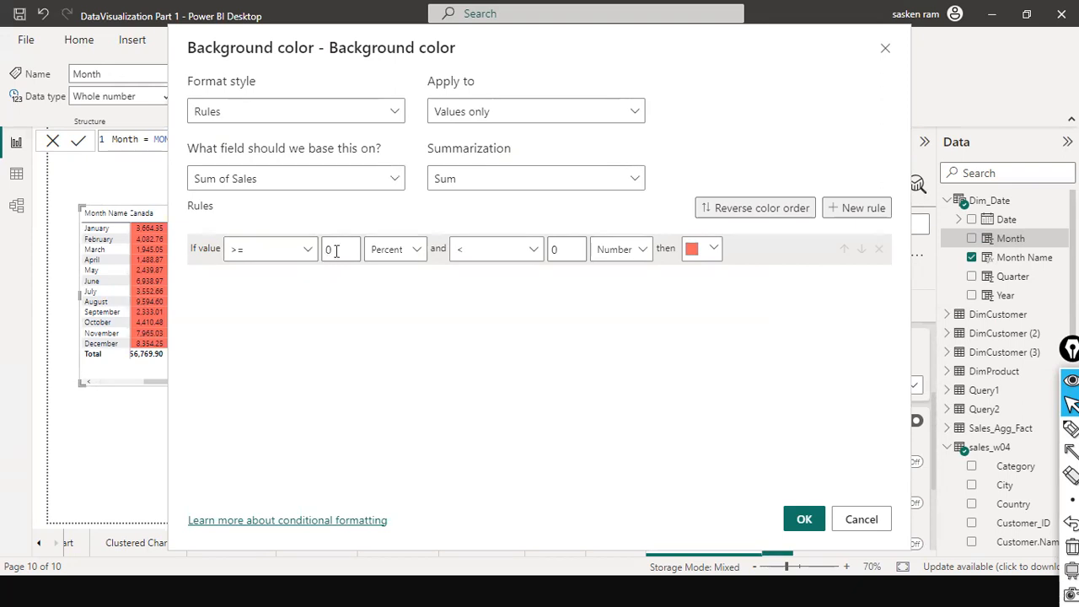
Define the first rule to color values from 0 to below 500000, both as Number, in dark red
left_click(395, 250)
left_click(406, 279)
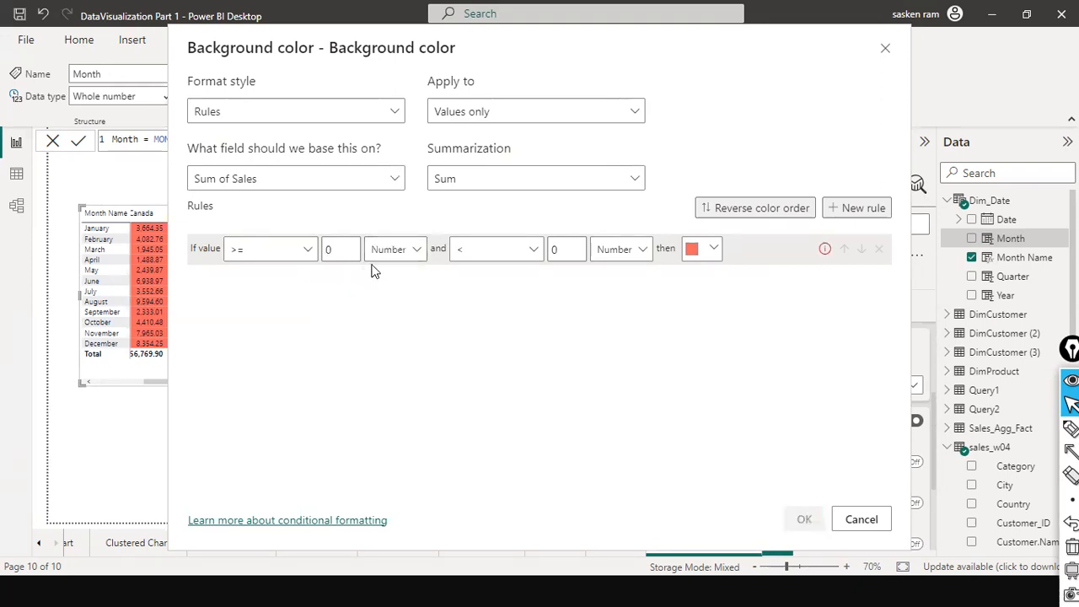
left_click(554, 249)
type("500000")
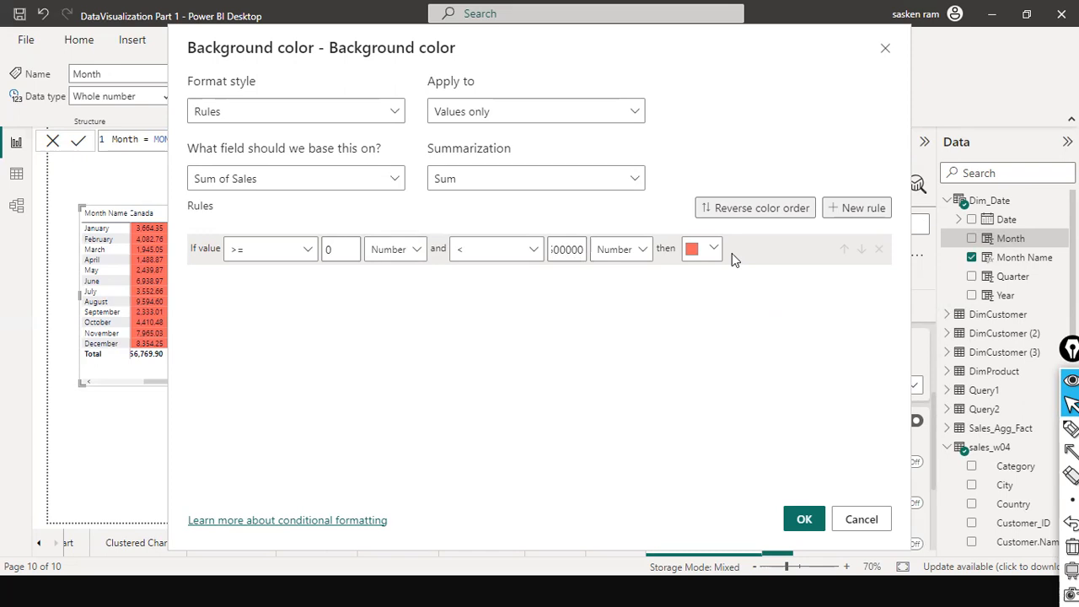
key("ctrl+a")
key("ctrl+c")
left_click(714, 249)
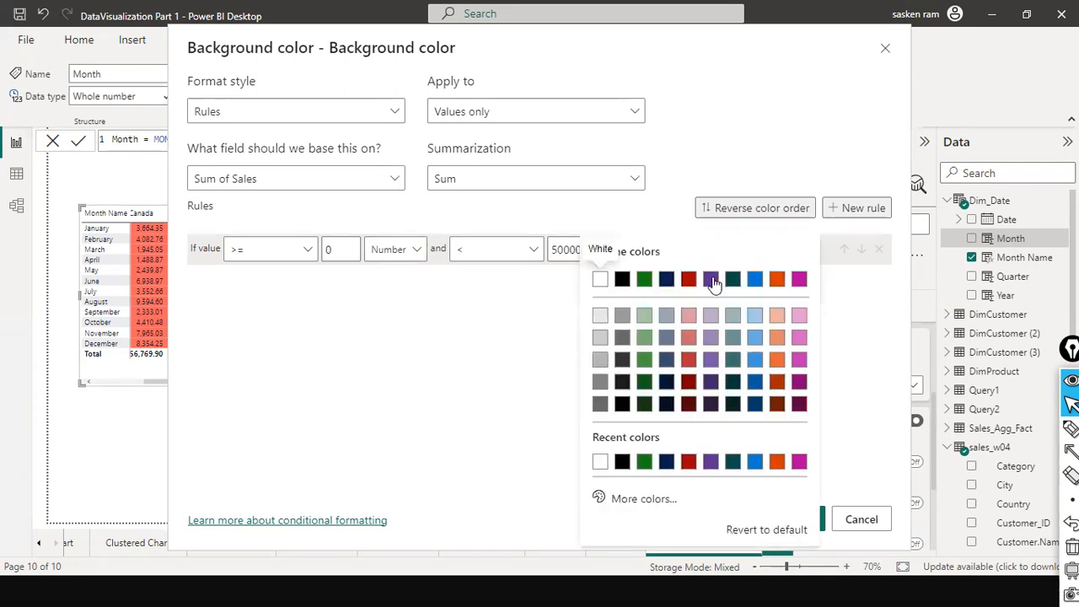
left_click(691, 345)
Add a second background color rule covering values from 500000 to below 1000000
left_click(874, 209)
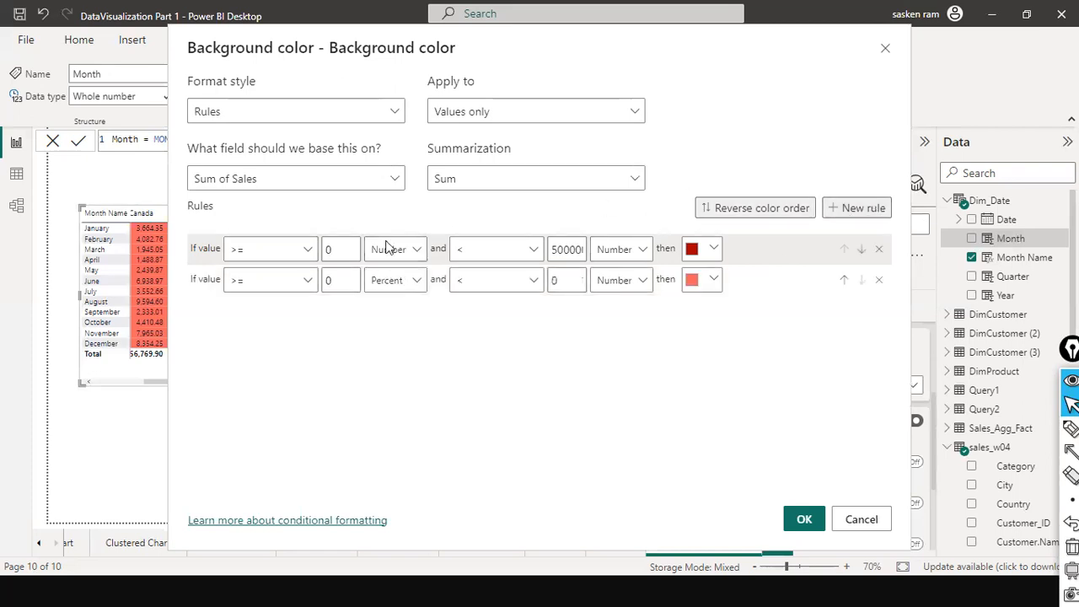
left_click_drag(351, 283, 268, 293)
key("ctrl+v")
left_click(555, 283)
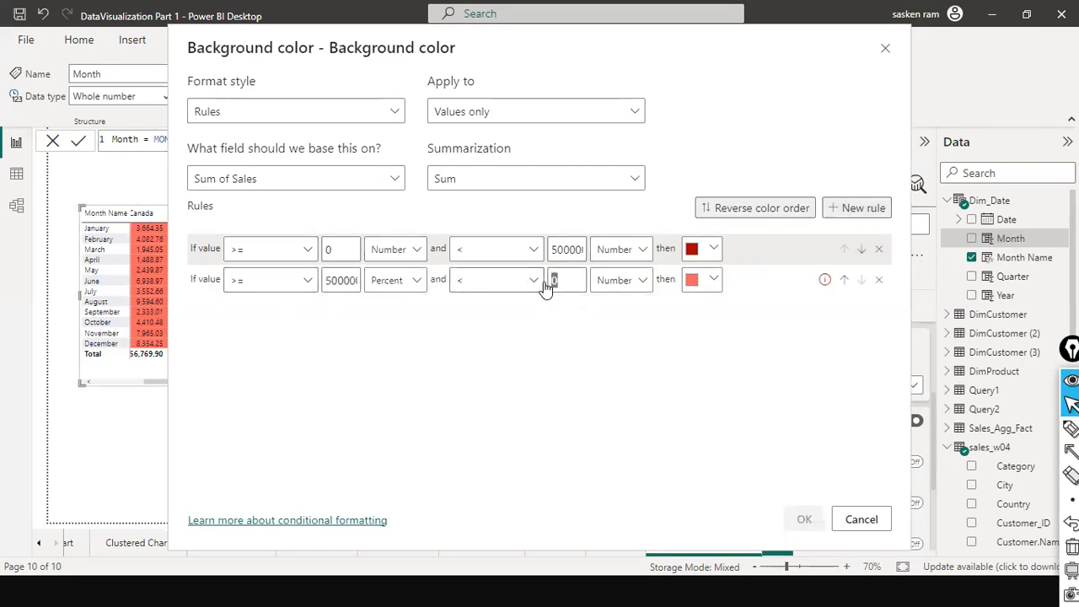
key("ctrl+v")
left_click_drag(563, 285, 544, 290)
left_click(558, 283)
Give the second rule a custom light yellow color and change its minimum type from Percent to Number
left_click(721, 282)
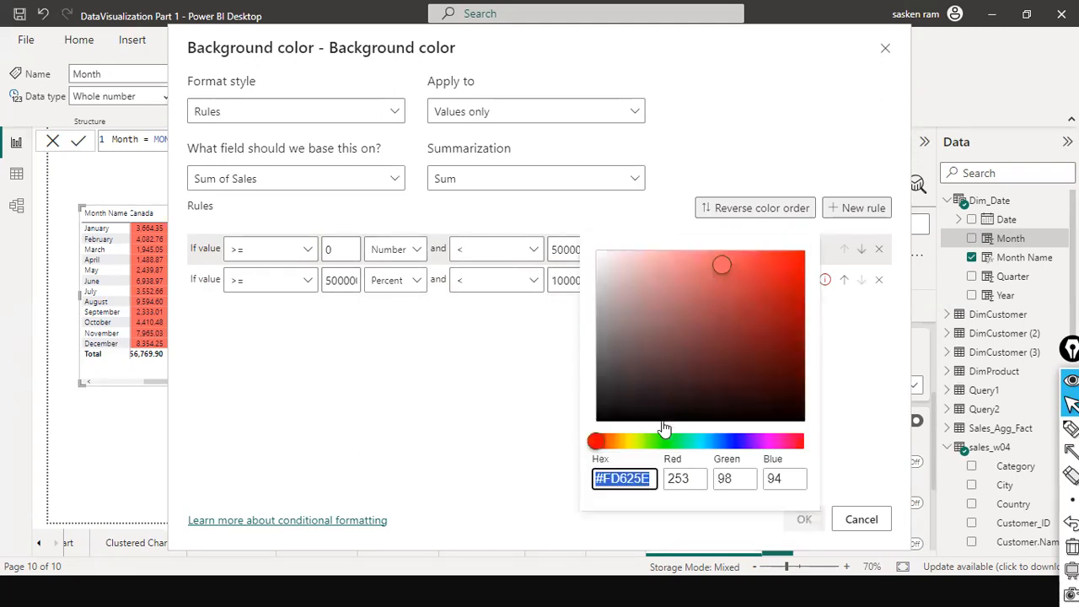
mouse_move(624, 443)
left_mouse_down()
mouse_move(638, 441)
mouse_move(633, 451)
left_mouse_up()
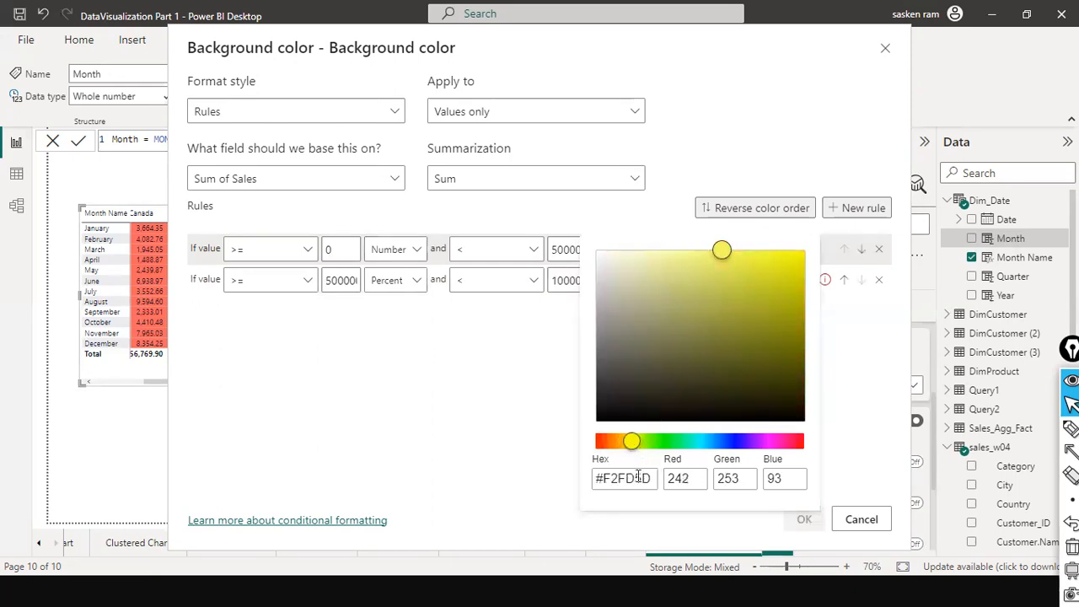
left_click(642, 479)
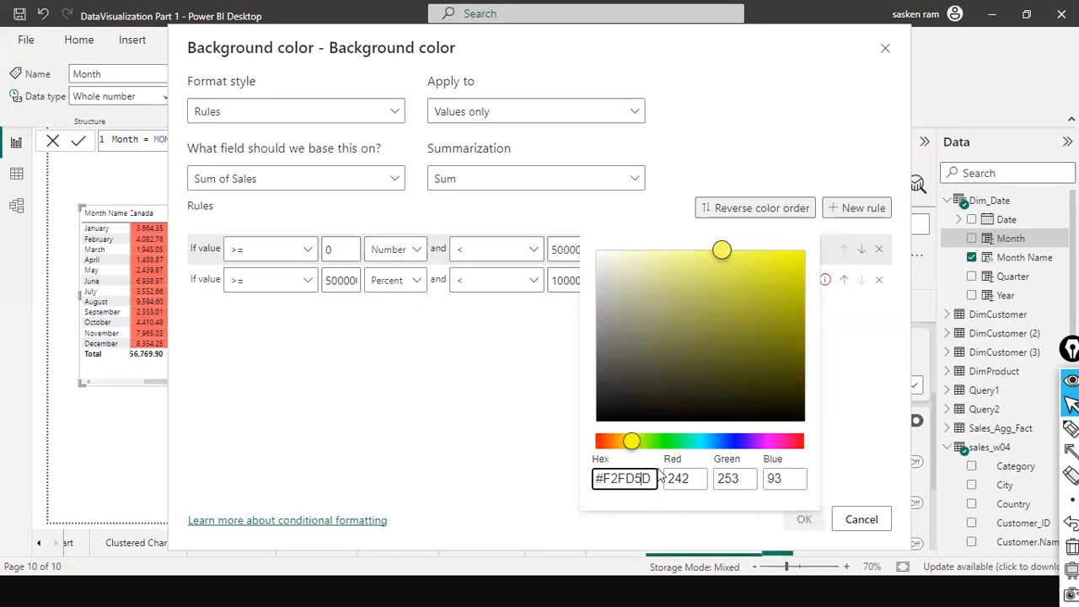
left_click(723, 250)
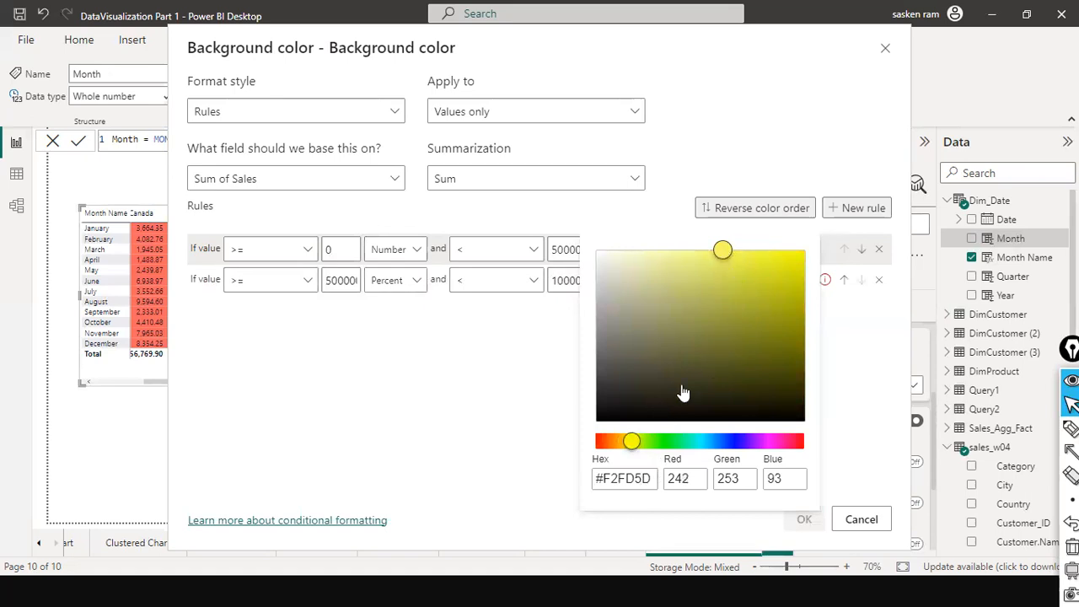
left_click(716, 255)
left_click(503, 417)
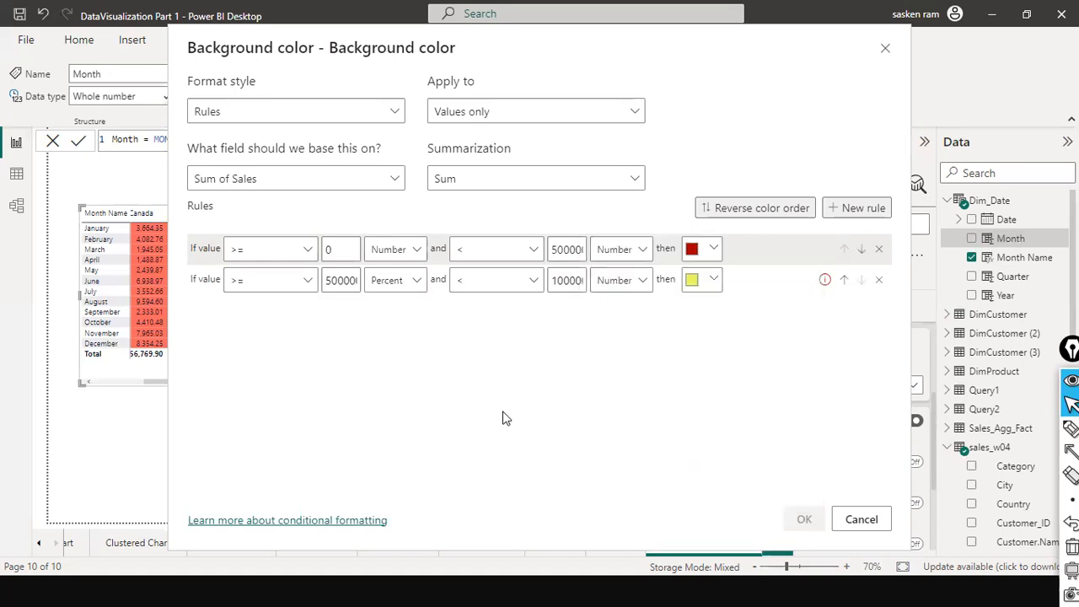
left_click(388, 281)
left_click(391, 307)
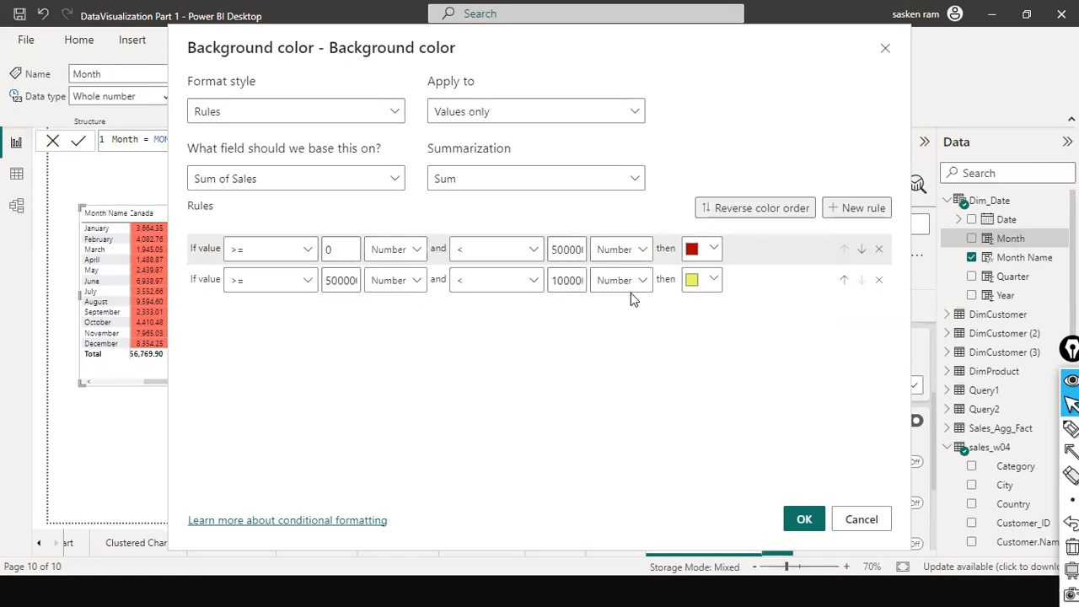
Add a third rule with a minimum of 500000 as Number and fill in its maximum
left_click(856, 208)
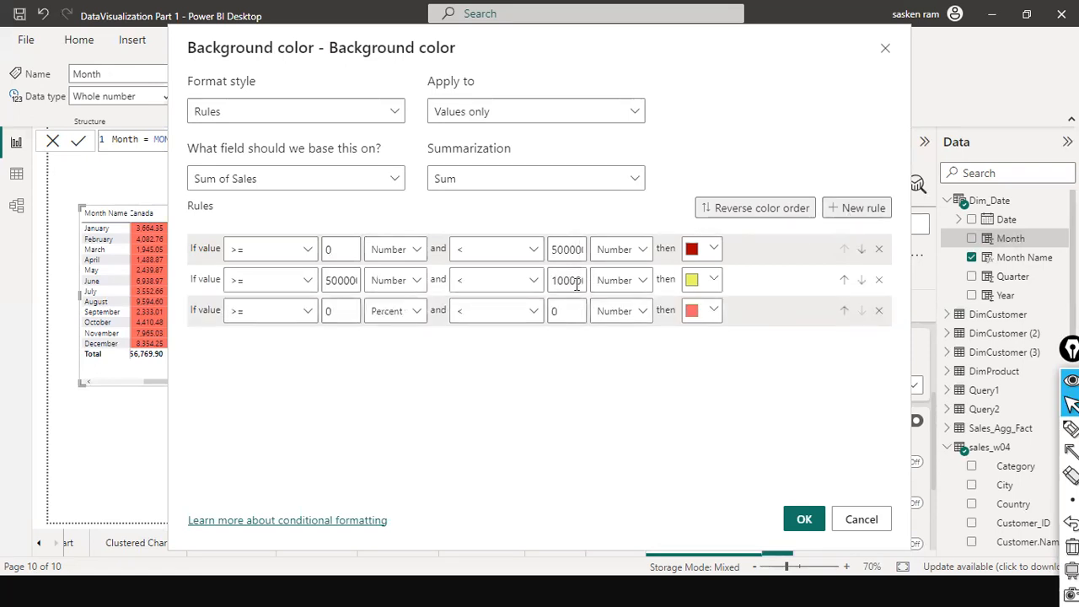
double_click(563, 285)
type("500000")
left_click(344, 304)
type("500000")
left_click(405, 311)
left_click(396, 336)
double_click(560, 313)
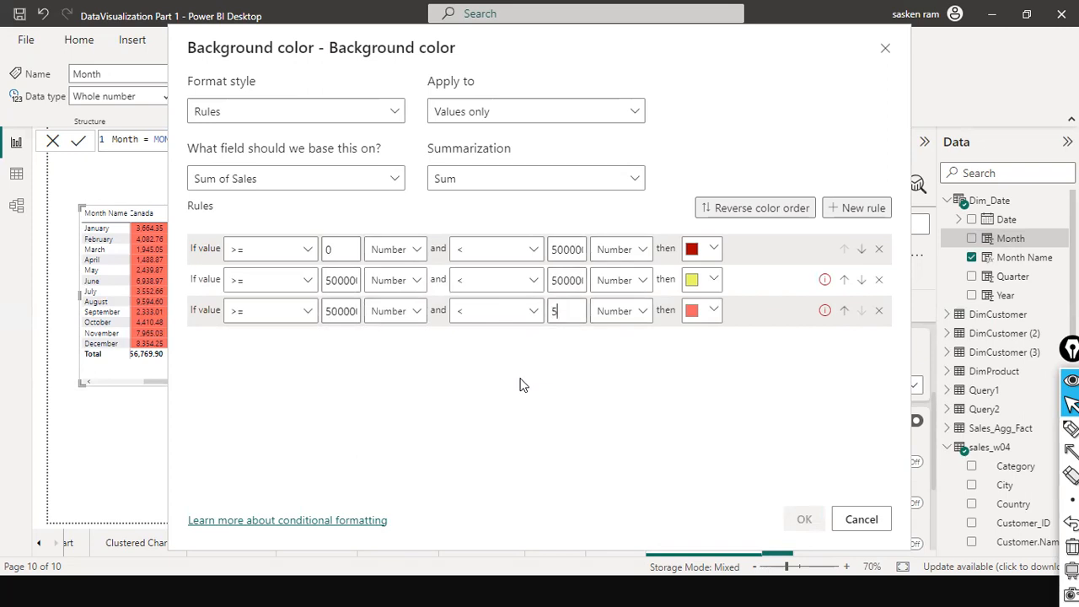
type("500000")
left_click_drag(573, 321, 523, 319)
left_click(557, 312)
Restore the second rule's maximum to 1000000 and set the third rule's minimum to 1000000
mouse_move(826, 286)
left_click_drag(558, 278, 540, 282)
type("10")
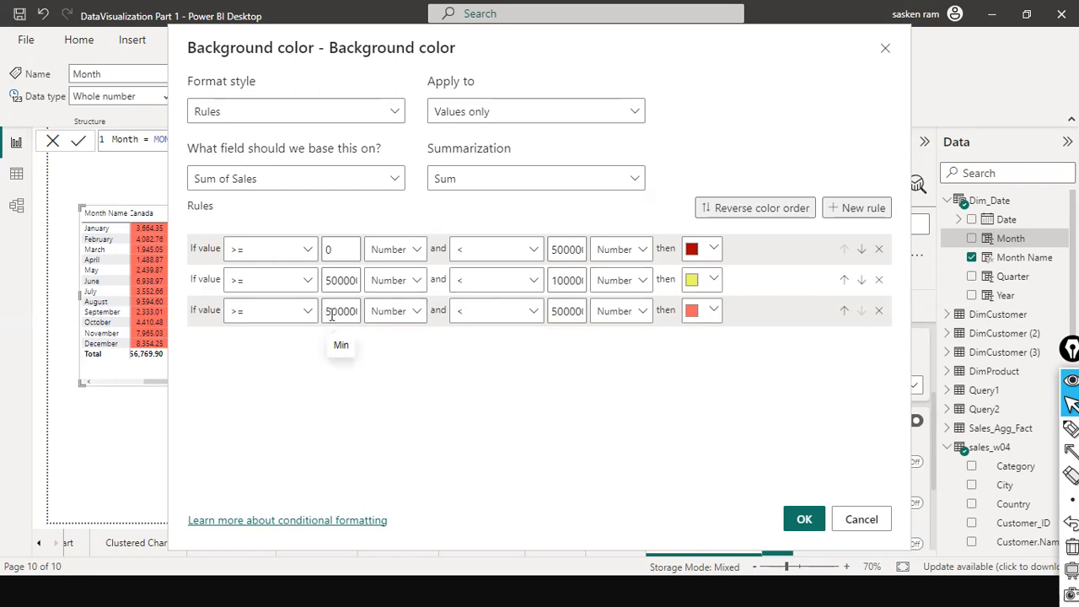
double_click(566, 280)
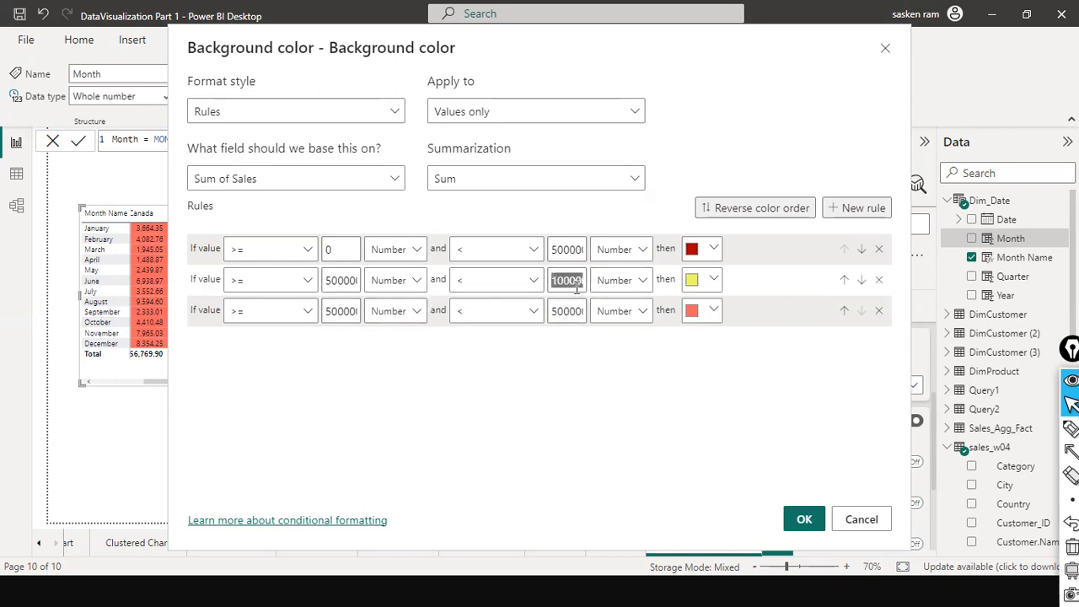
double_click(342, 311)
type("1000000")
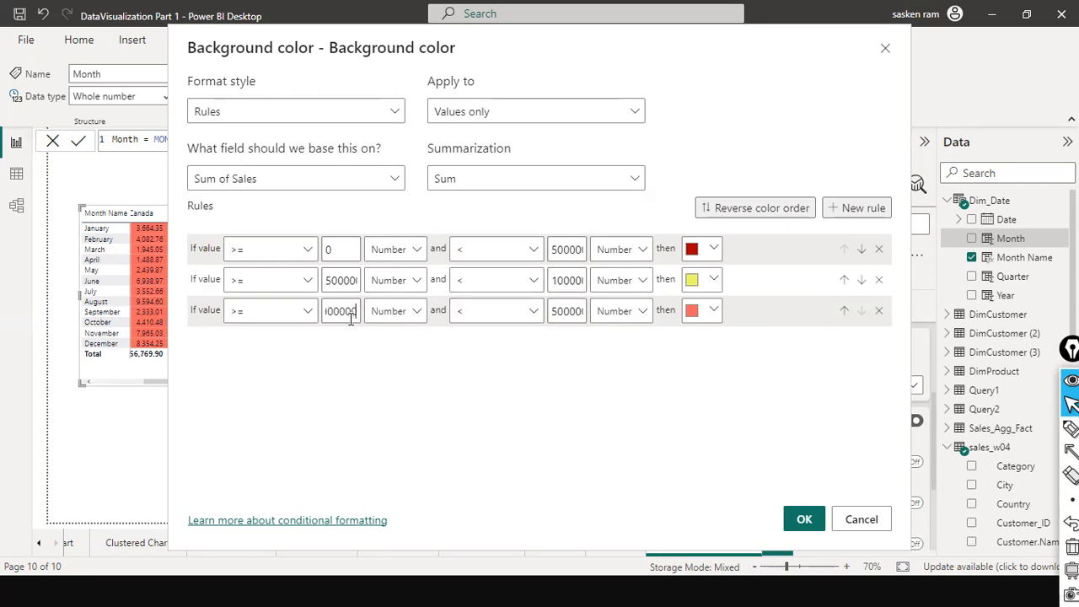
Color the third rule dark green and apply the background color rules to the matrix
left_click(713, 311)
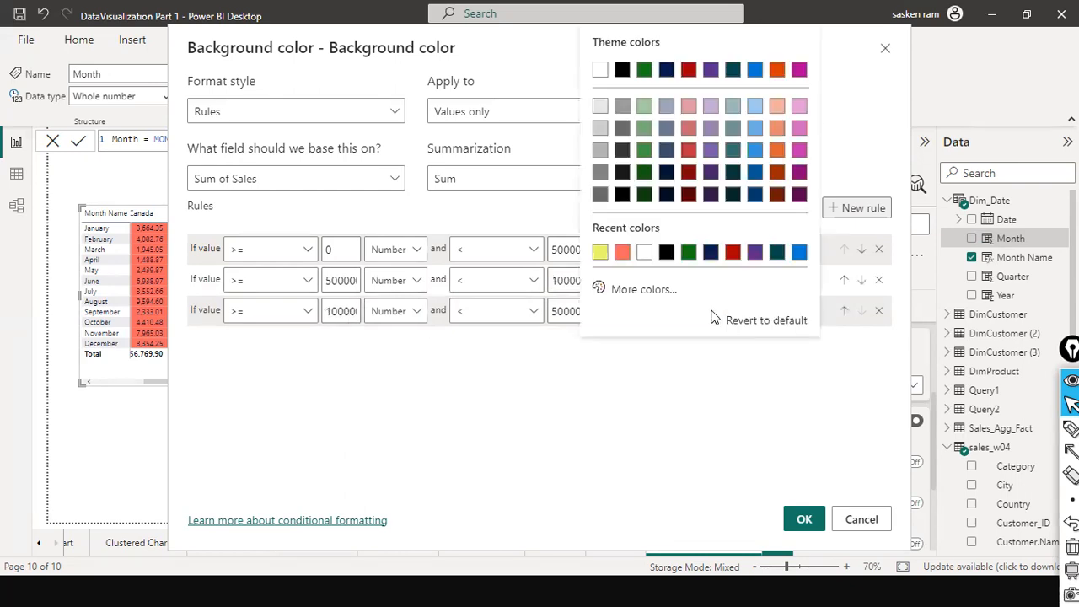
left_click(698, 254)
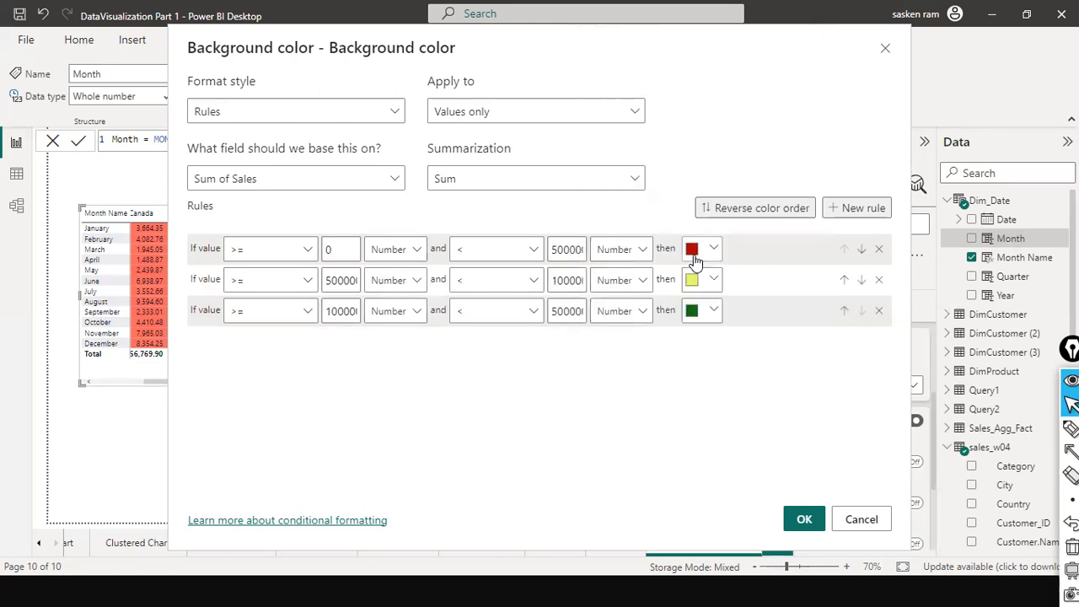
left_click(801, 518)
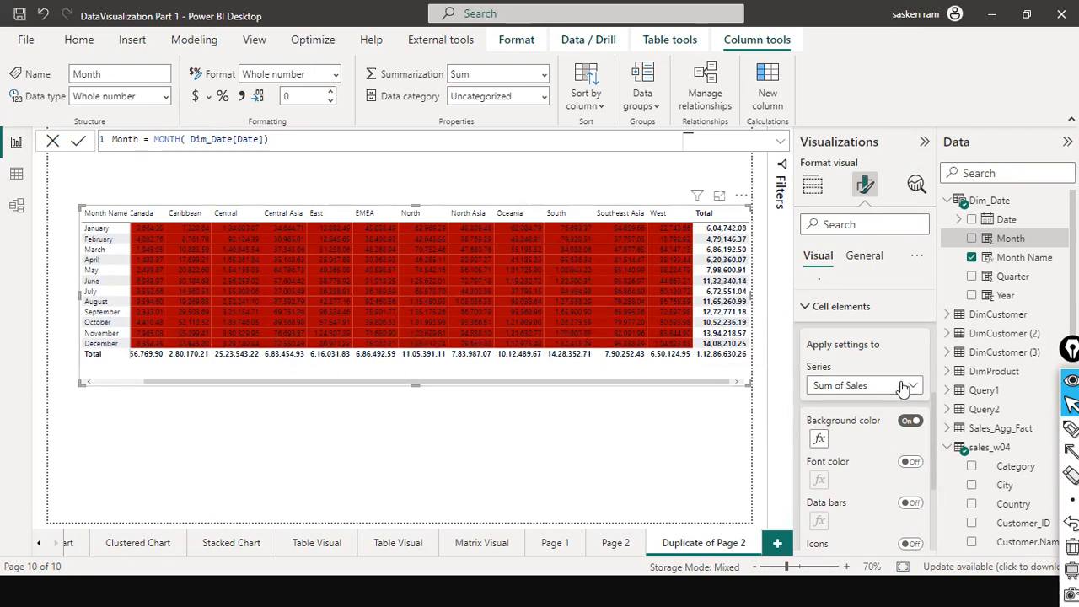
Reopen the background color rules and set the first rule's maximum and the second rule's minimum to 50000
left_click(818, 438)
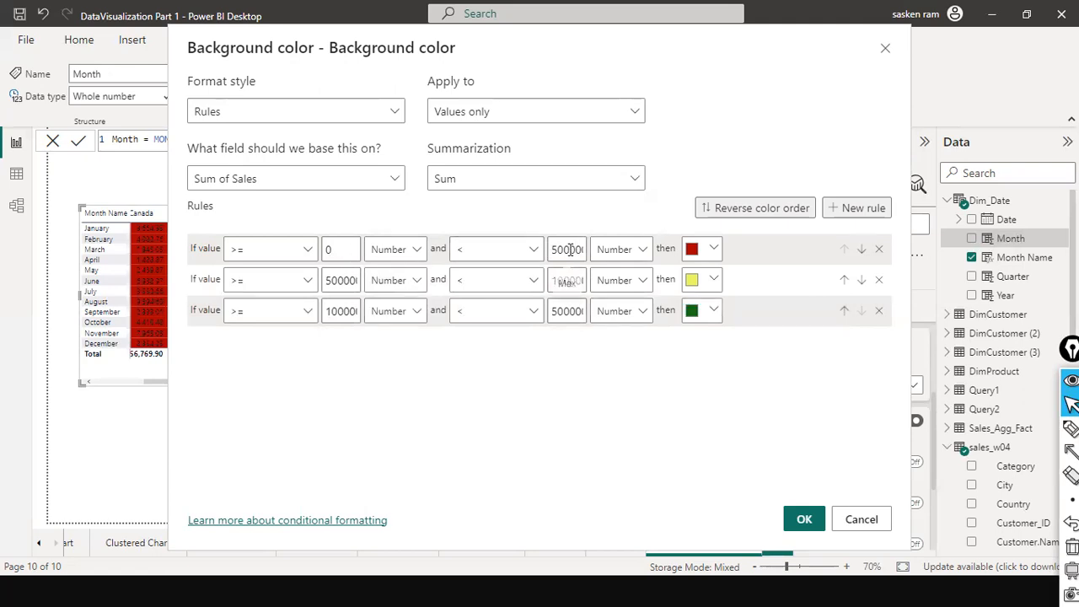
left_click_drag(577, 250, 592, 251)
key("BackSpace")
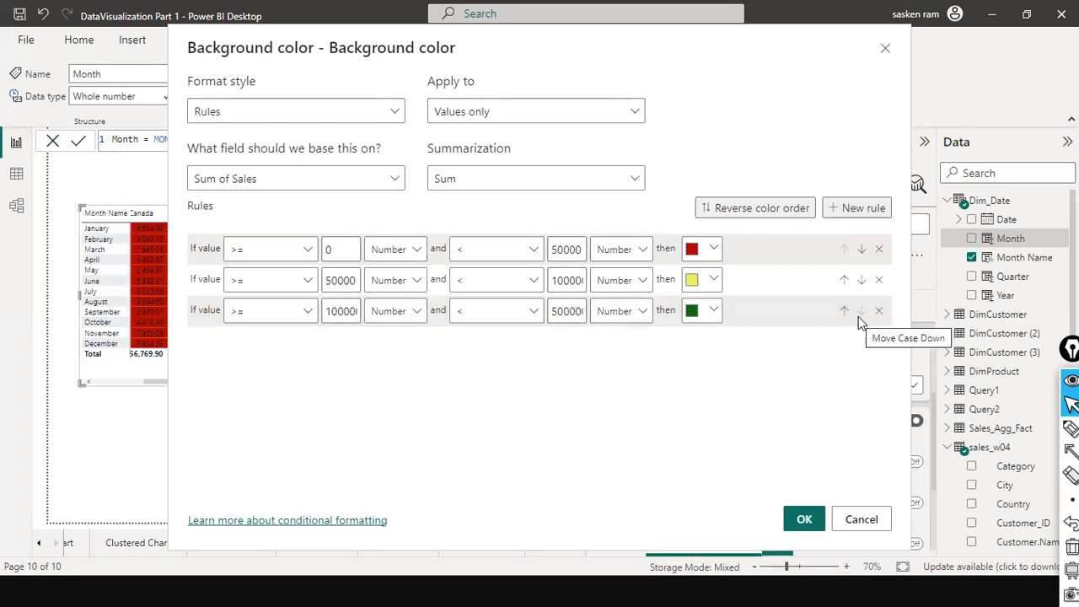
Set the second rule's maximum and the third rule's minimum to 100000, and apply the rules
key("BackSpace")
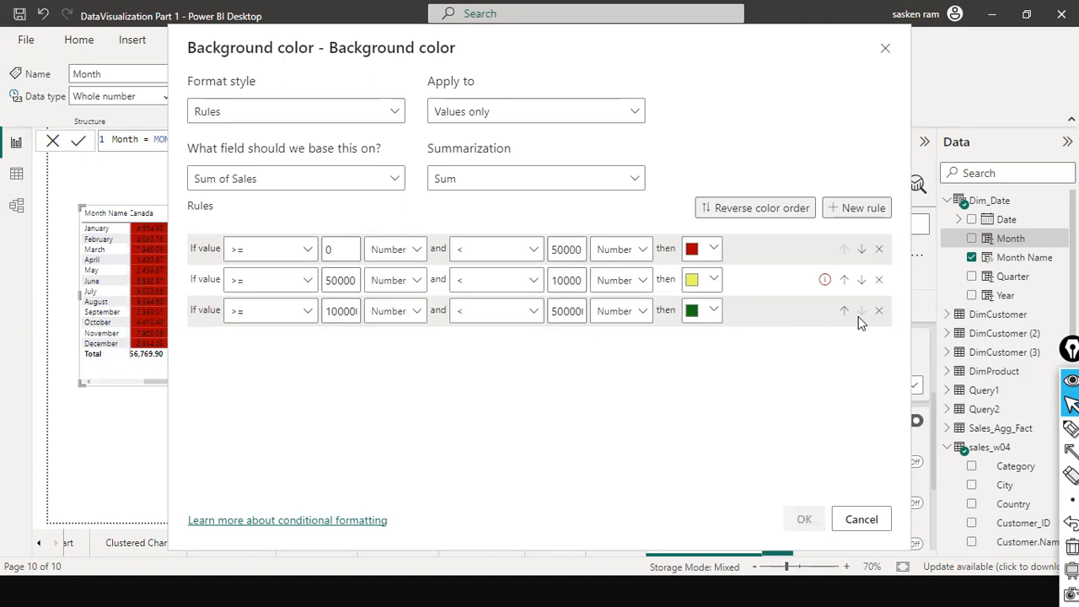
type("0")
key("ctrl+a")
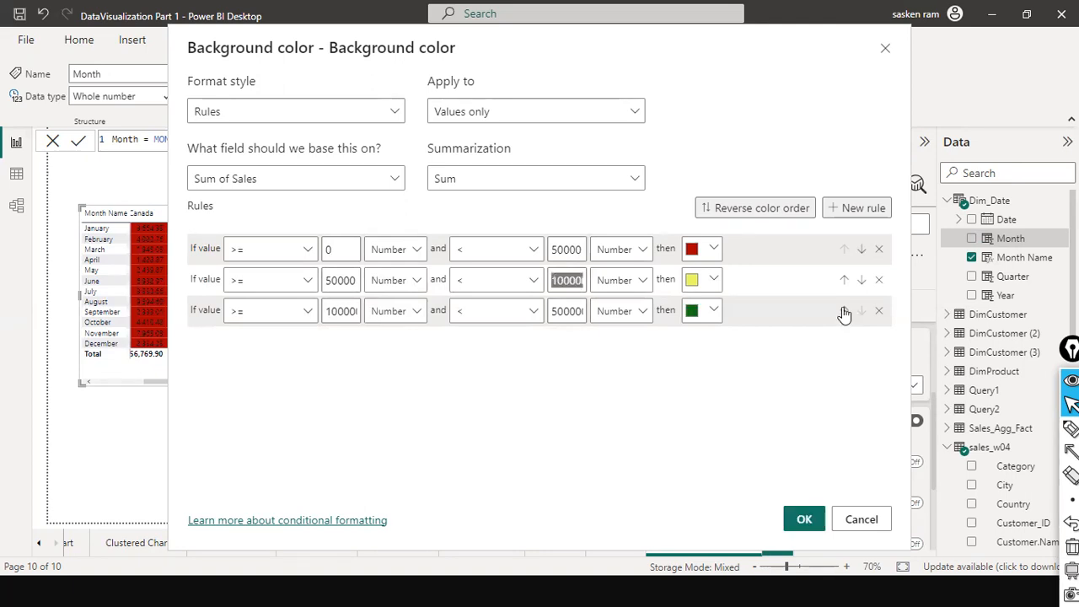
left_click(355, 311)
key("ctrl+a")
left_click(341, 344)
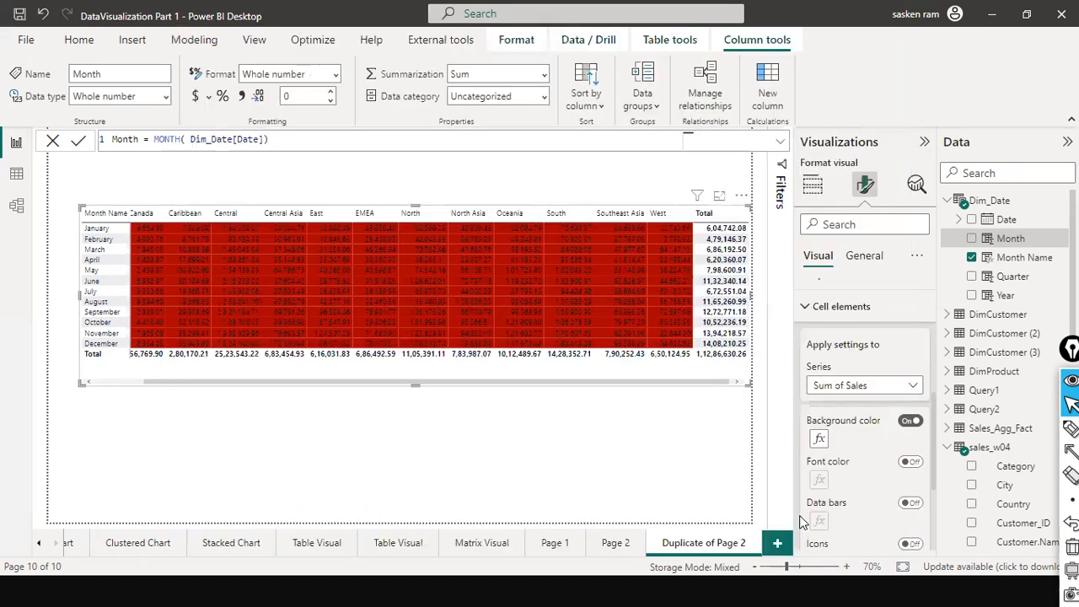
left_click(803, 520)
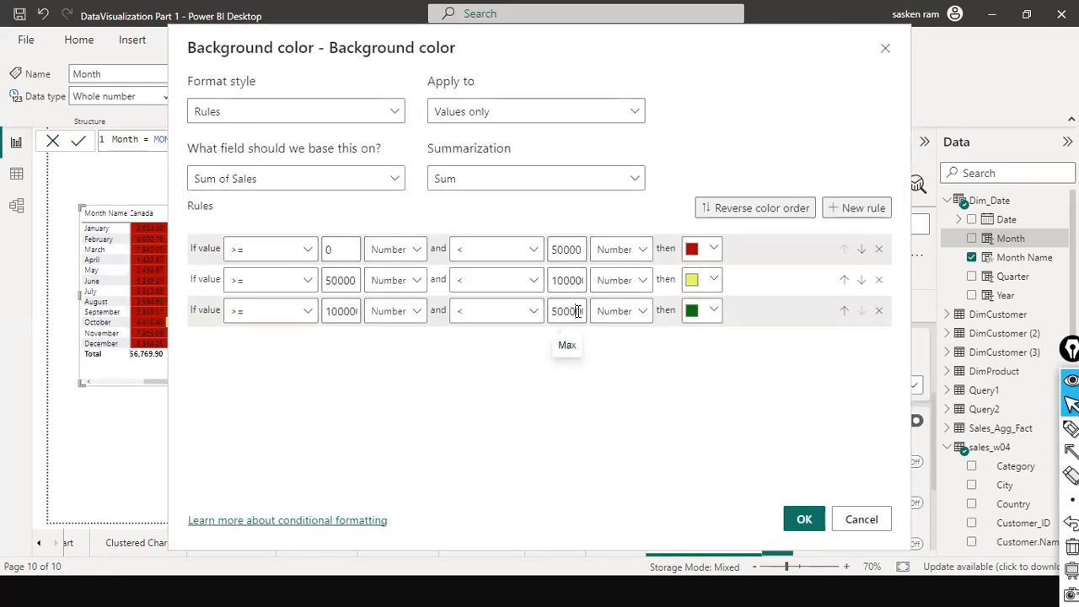
In the background color rules, edit the third rule's maximum and re-enter 100000 as the second rule's maximum
left_click_drag(576, 311, 631, 323)
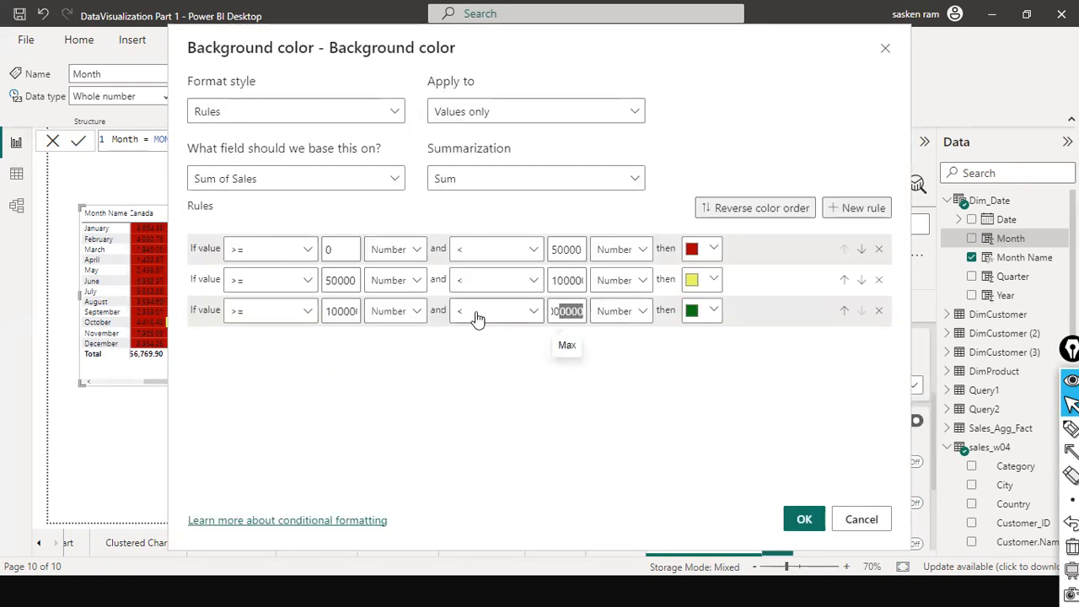
type("500000")
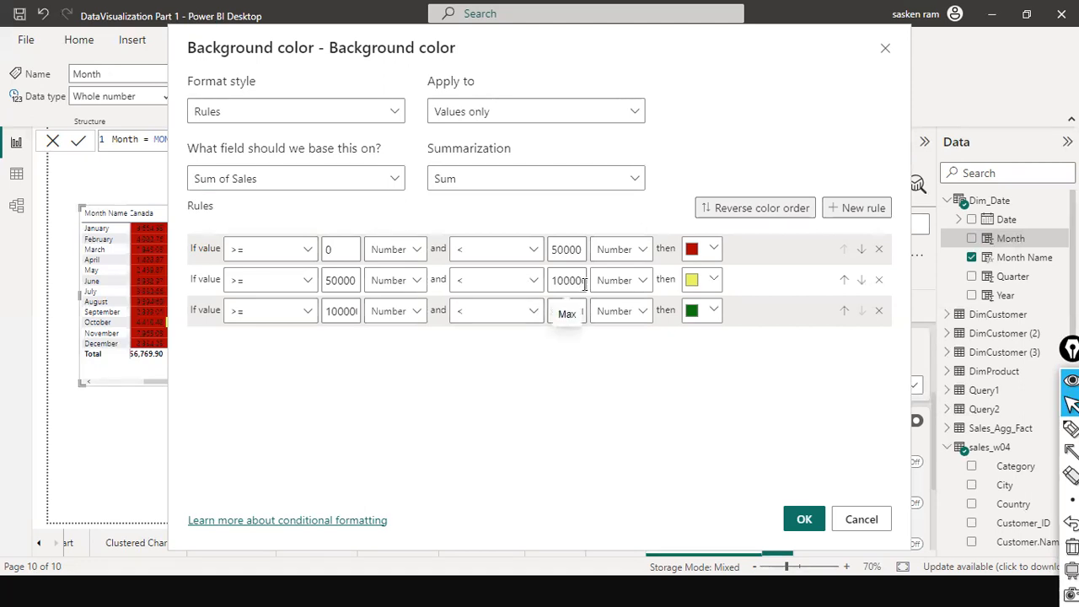
left_click_drag(586, 285, 611, 289)
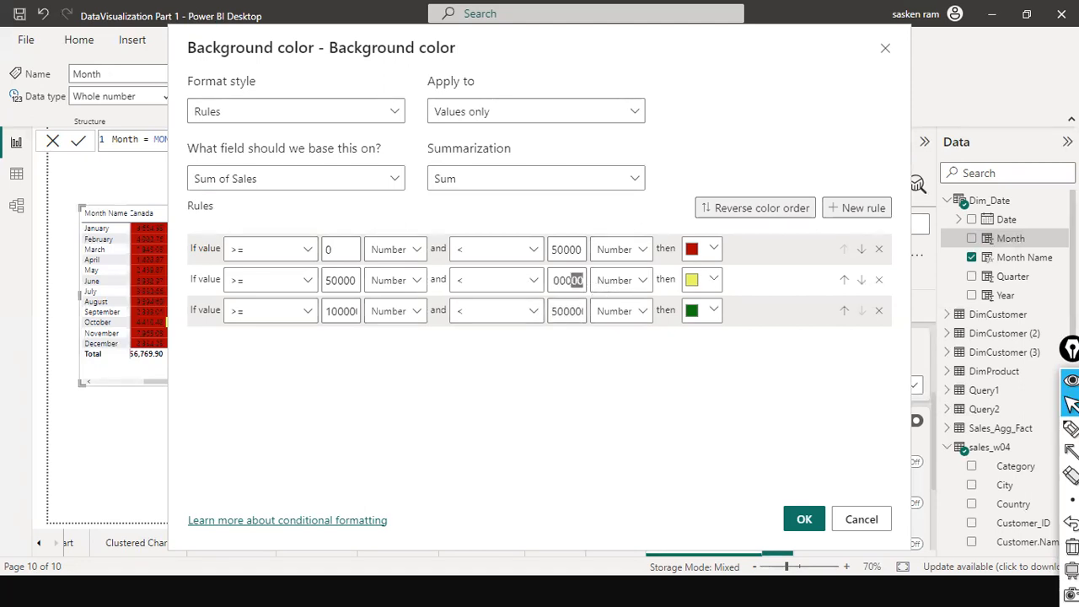
left_click(552, 281)
key("Delete")
key("Delete")
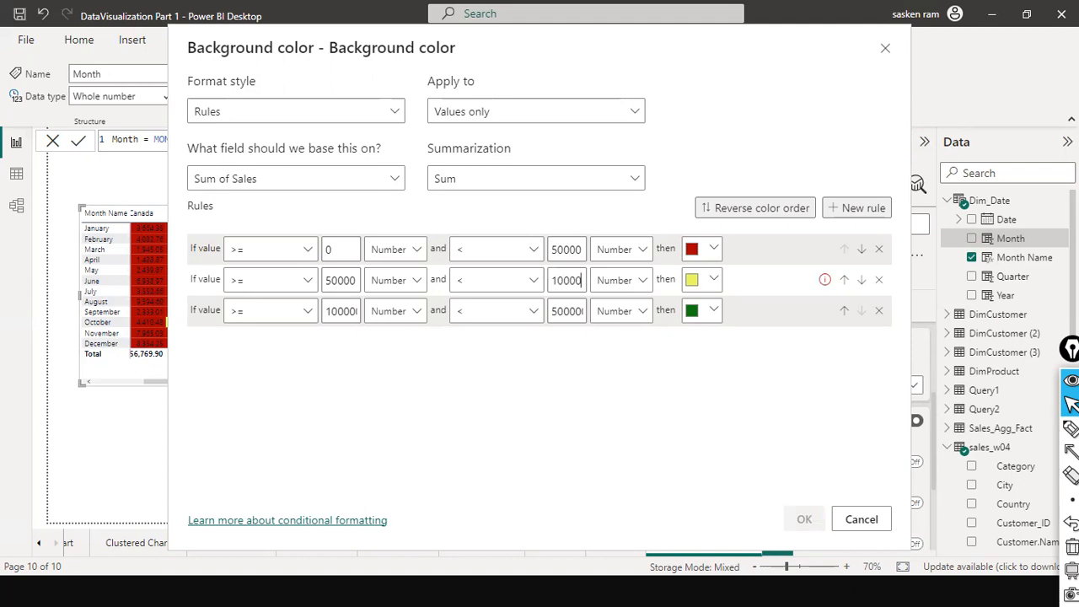
type("0")
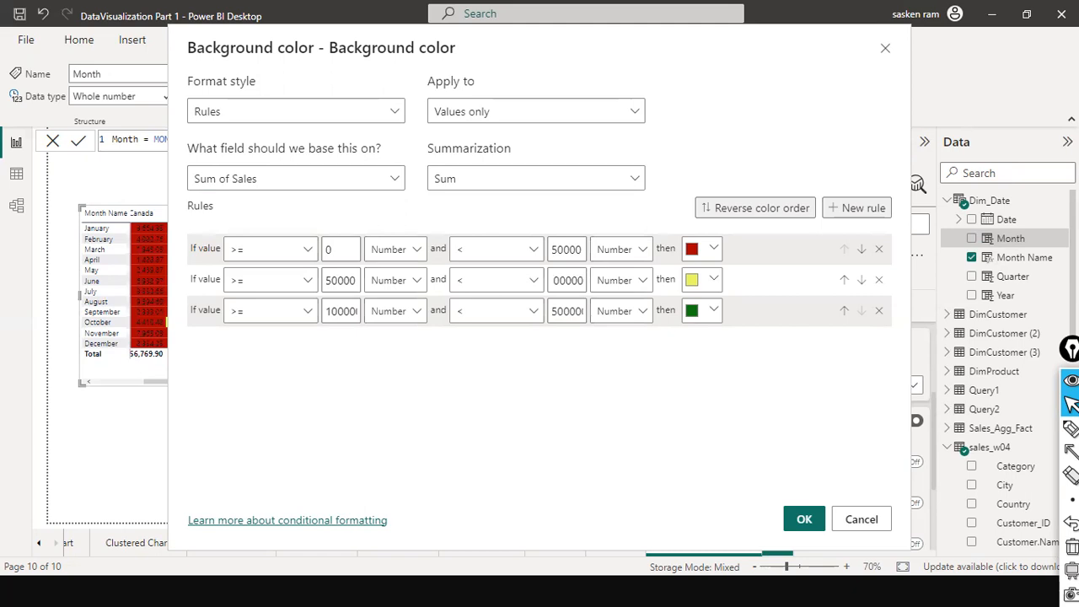
Shorten the third rule's maximum to 500000 and apply the rules to the matrix
left_click(310, 311)
left_click(334, 314)
double_click(342, 317)
double_click(570, 312)
left_click(572, 315)
key("BackSpace")
key("BackSpace")
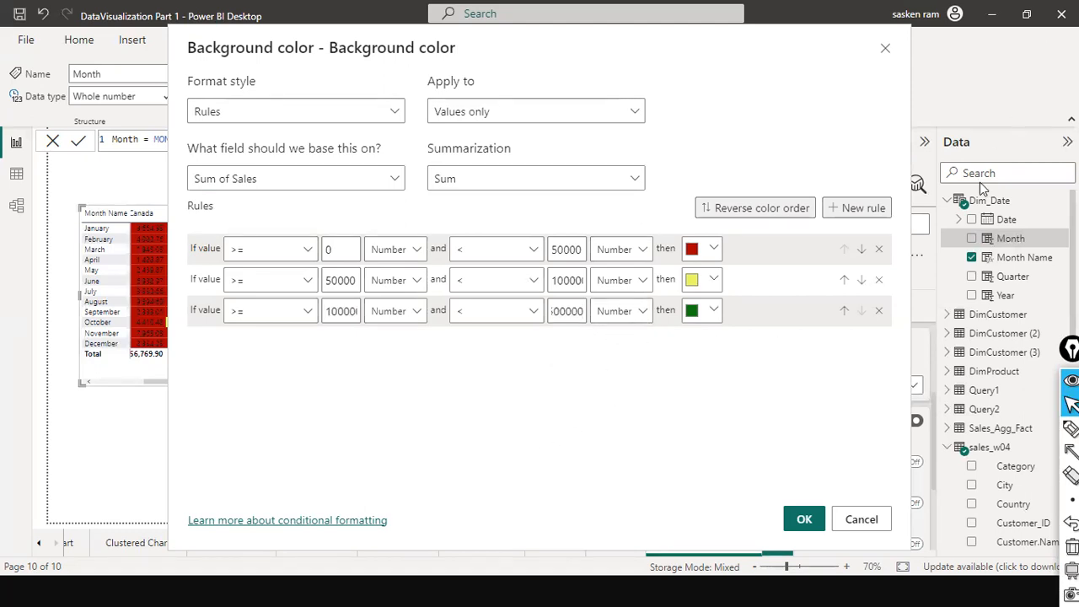
left_click(802, 519)
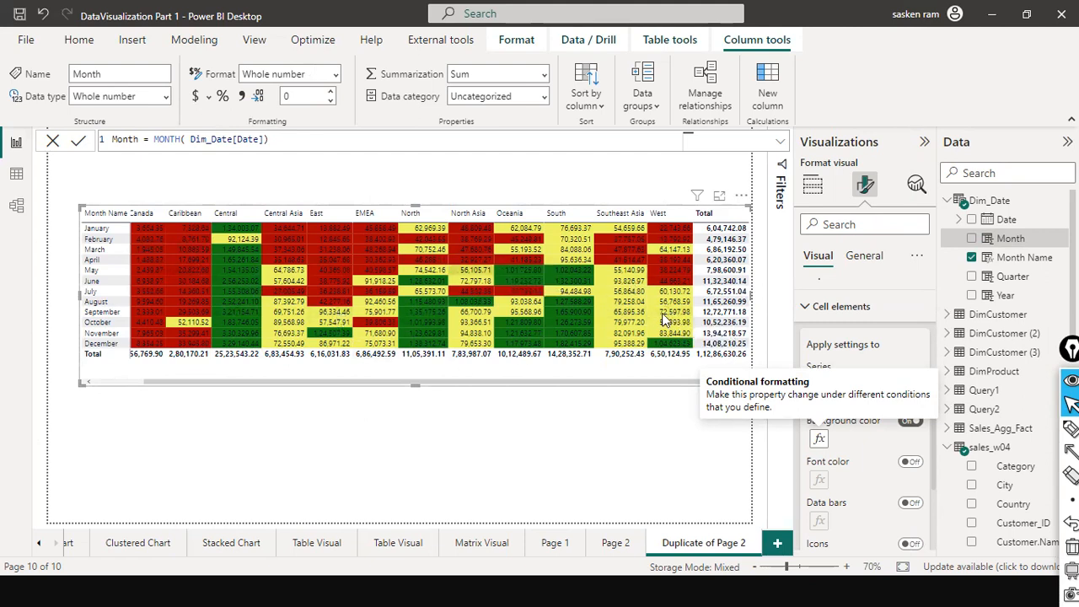
Turn on font color for the Sum of Sales cell elements, leaving its conditional formatting dialog without changes
left_click(920, 470)
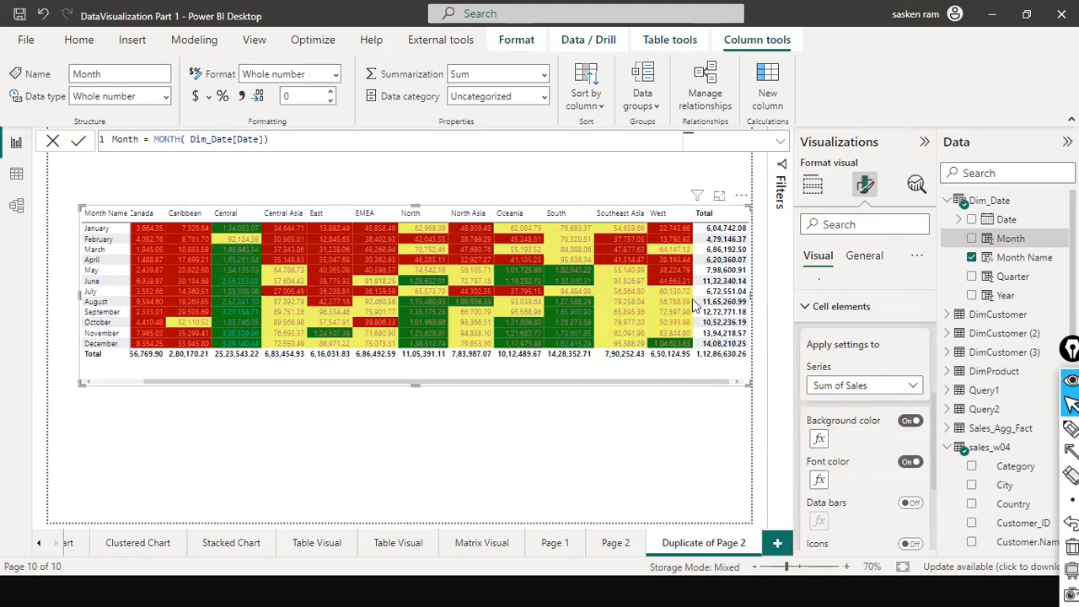
left_click(818, 480)
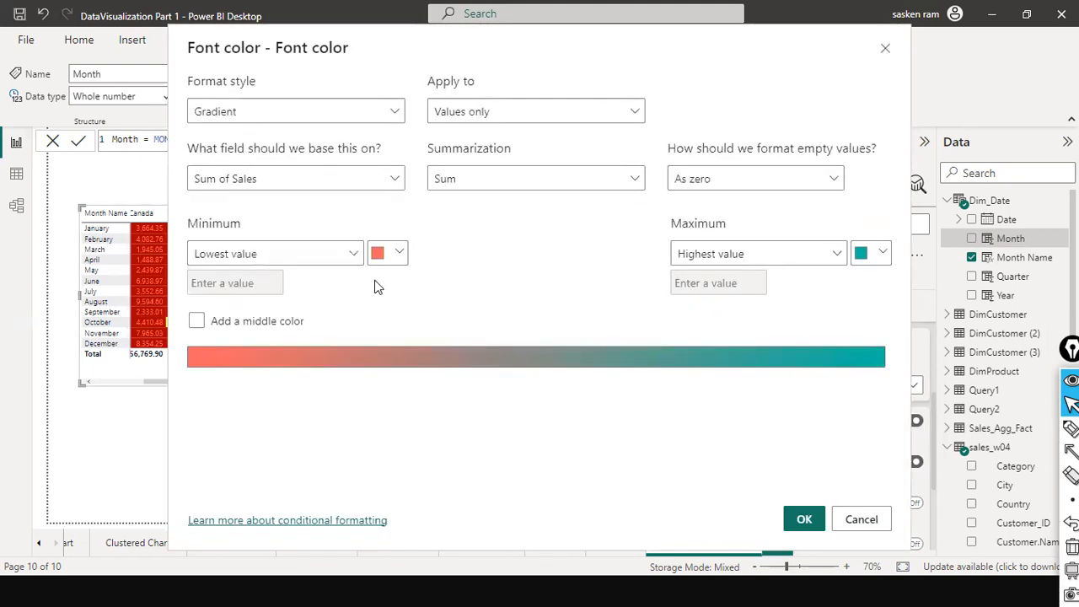
left_click(882, 517)
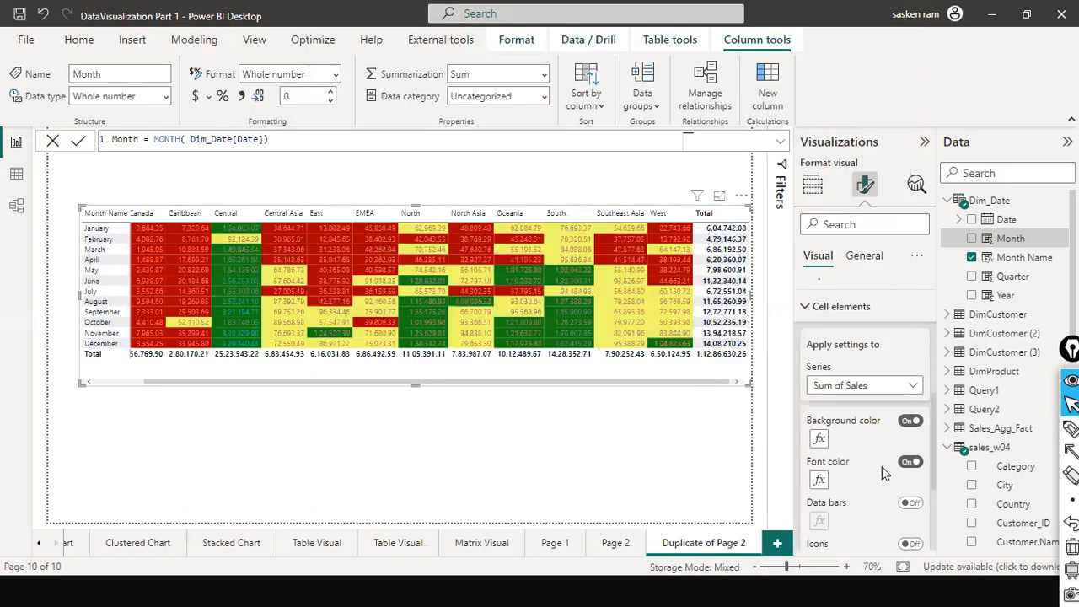
Check the background color rules, then base the font color on rules and set the first rule's maximum to 50000 with red
left_click(820, 439)
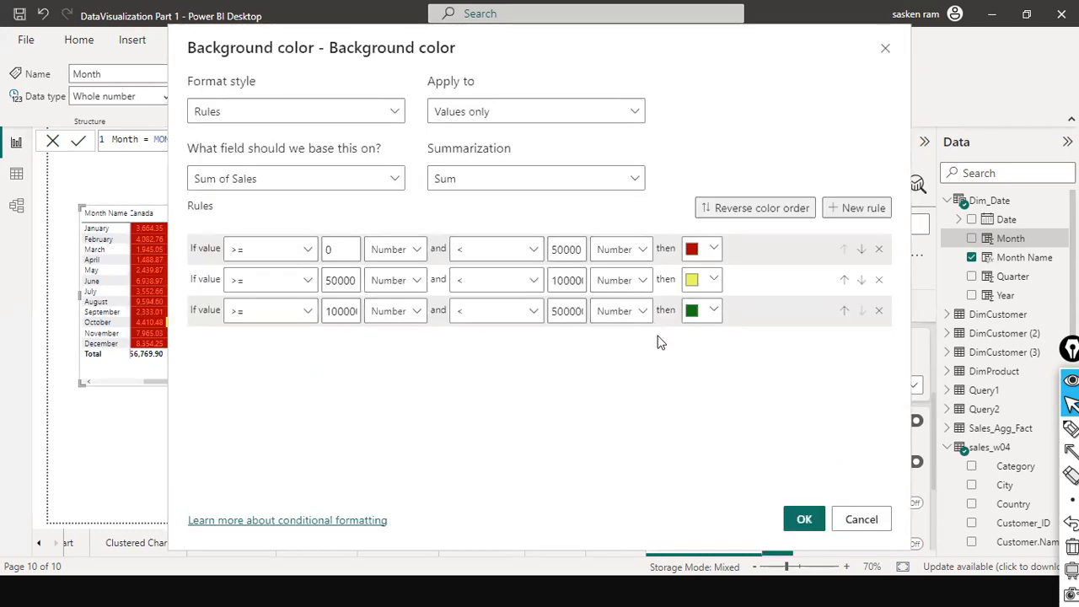
left_click(860, 518)
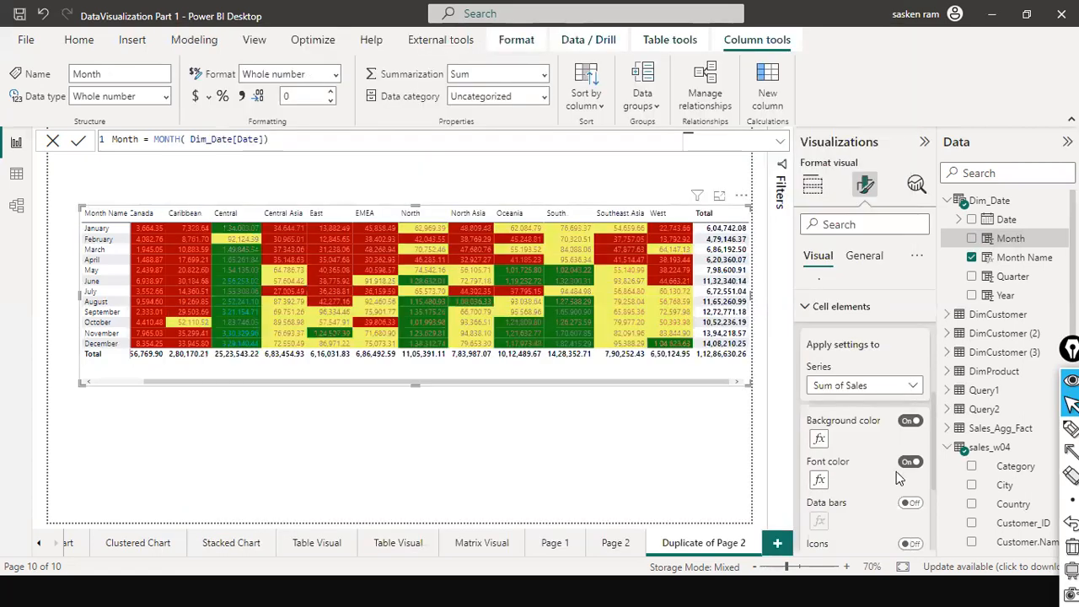
left_click(819, 479)
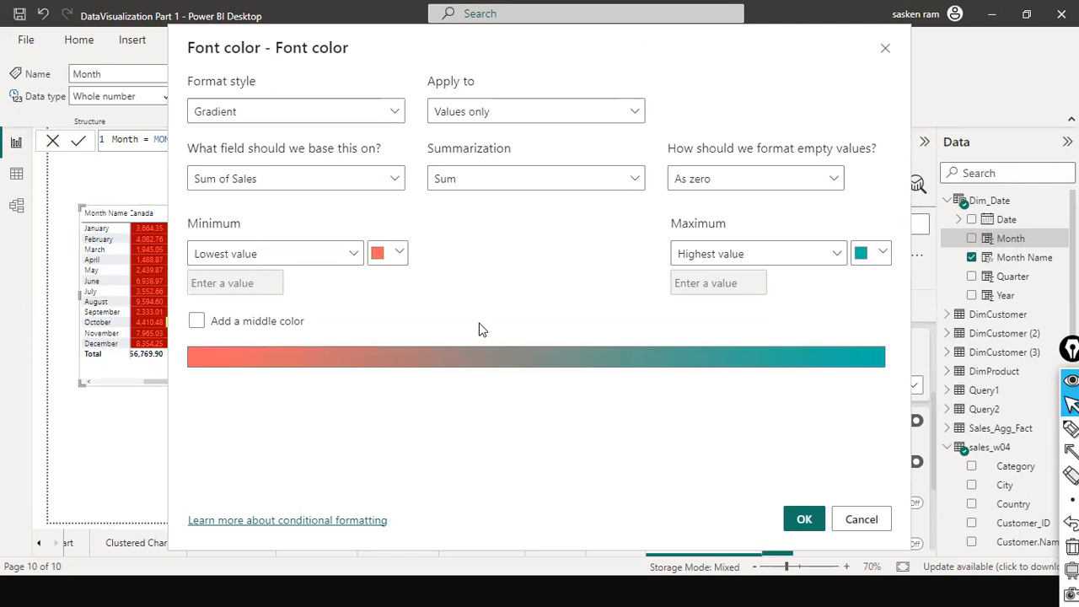
left_click(372, 114)
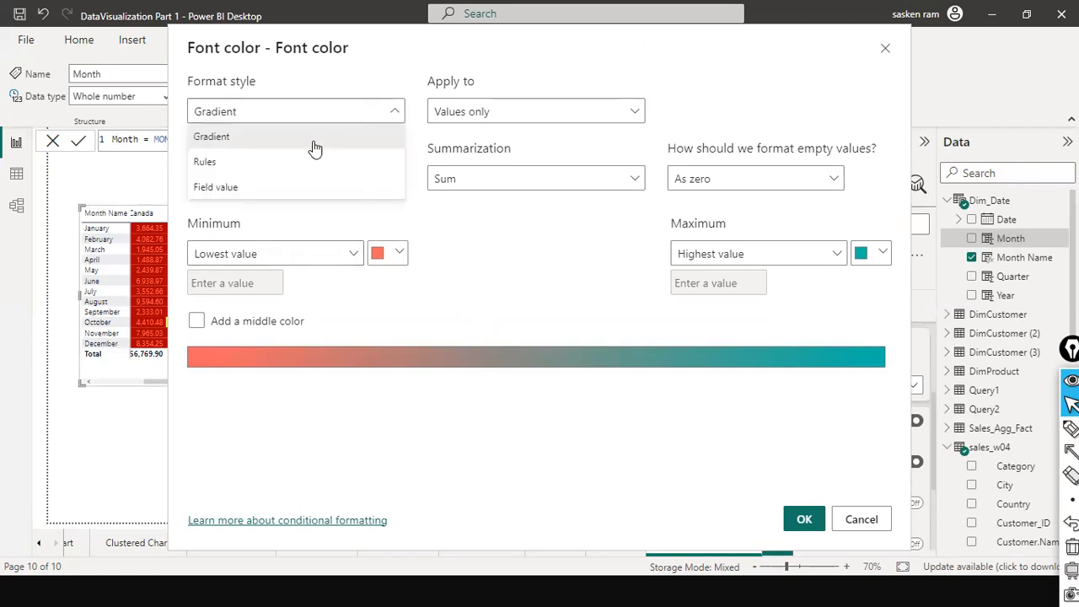
left_click(283, 165)
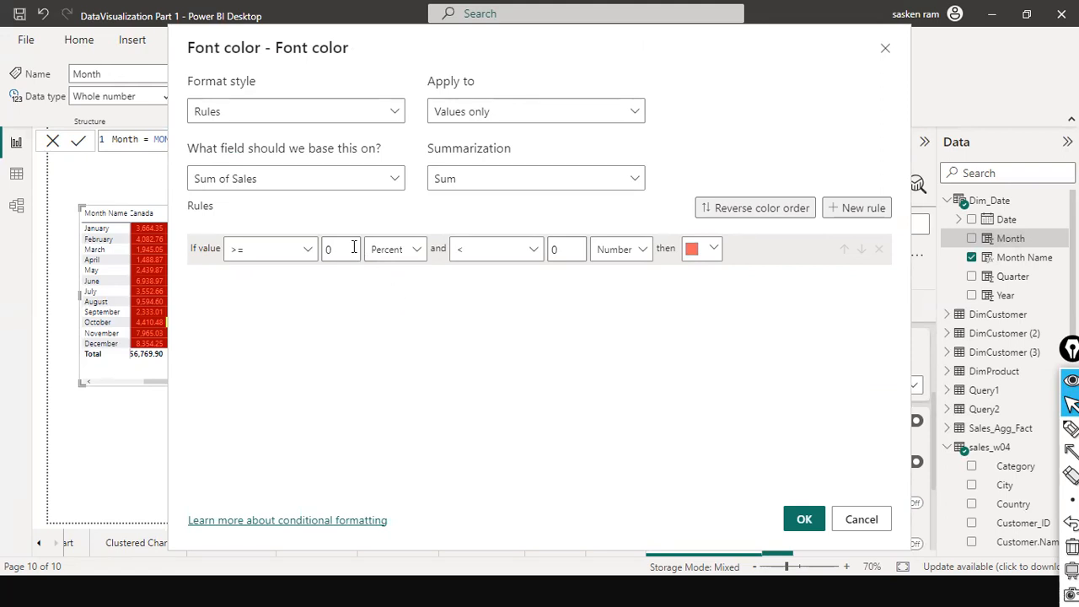
left_click_drag(558, 250, 541, 247)
type("50000")
left_click(707, 250)
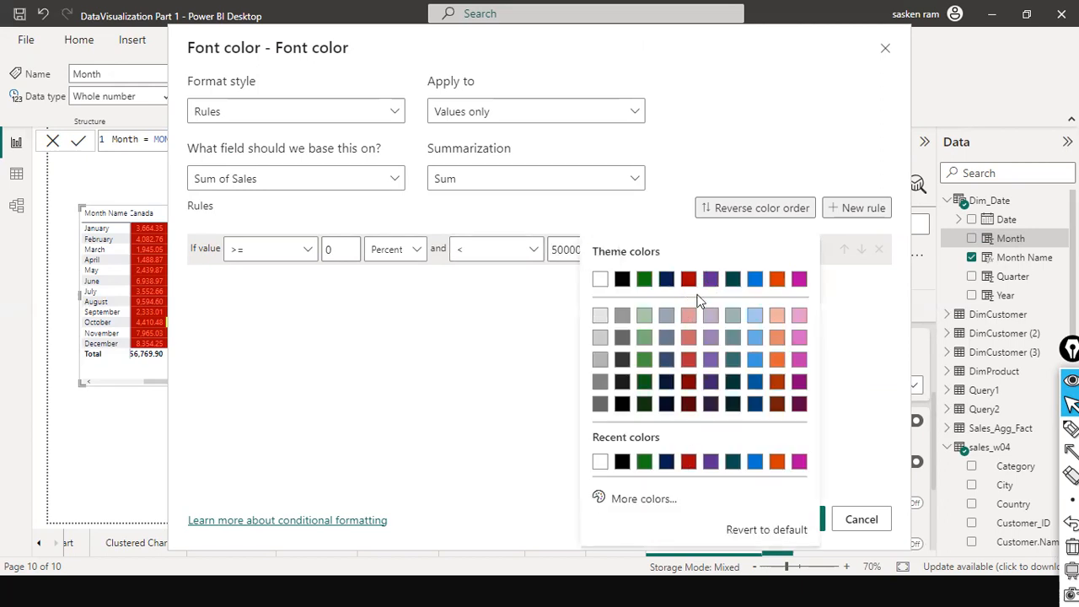
left_click(691, 461)
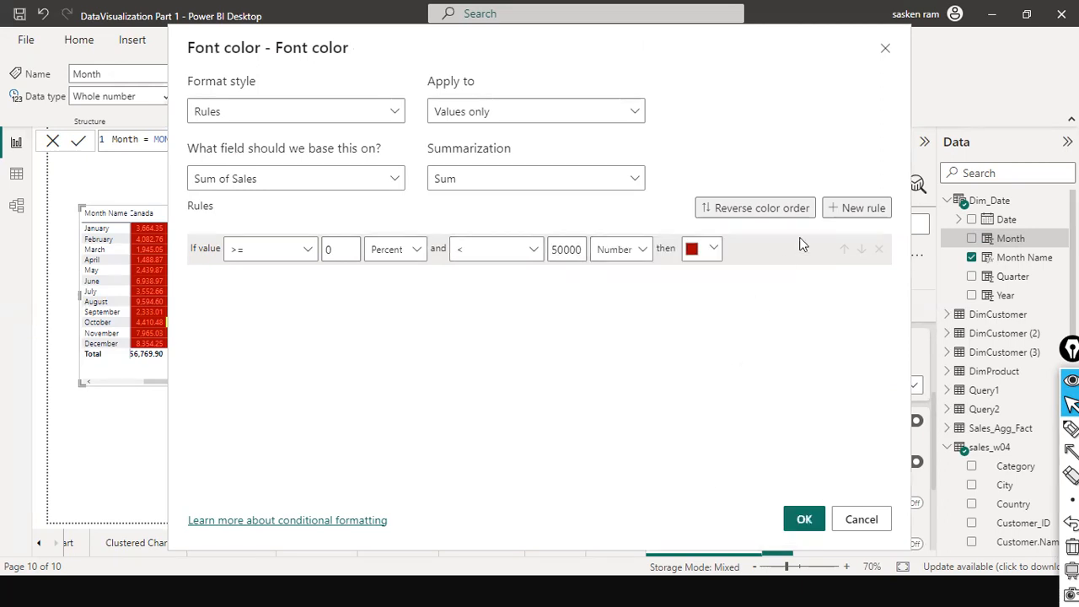
Add a second font color rule with a minimum of 50000 and a maximum of 100000
left_click(860, 207)
double_click(336, 279)
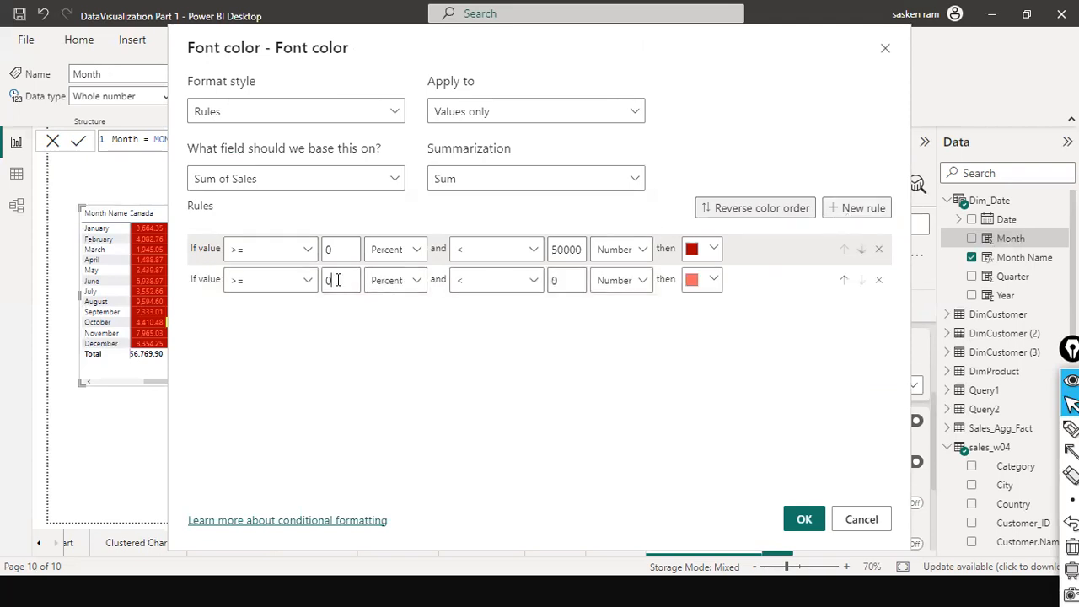
type("500")
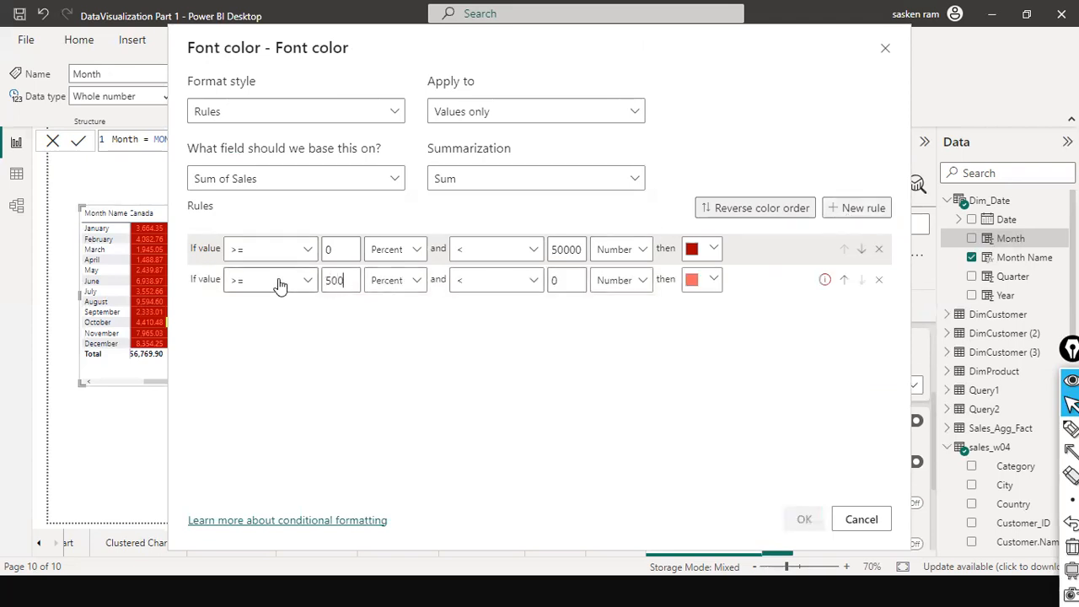
key("Tab")
key("Tab")
key("Tab")
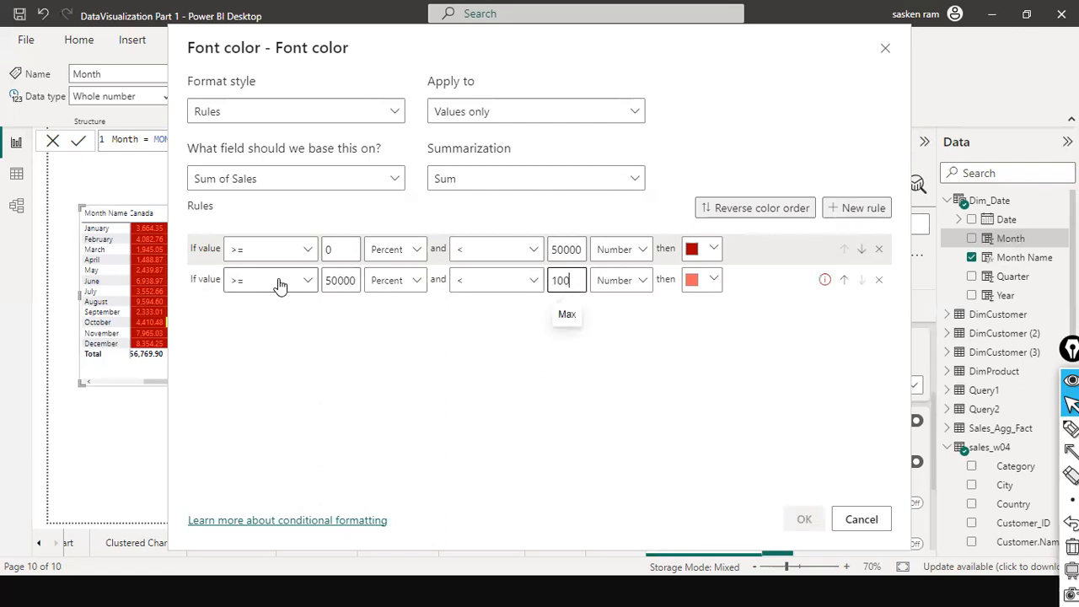
type("100000")
key("ctrl+a")
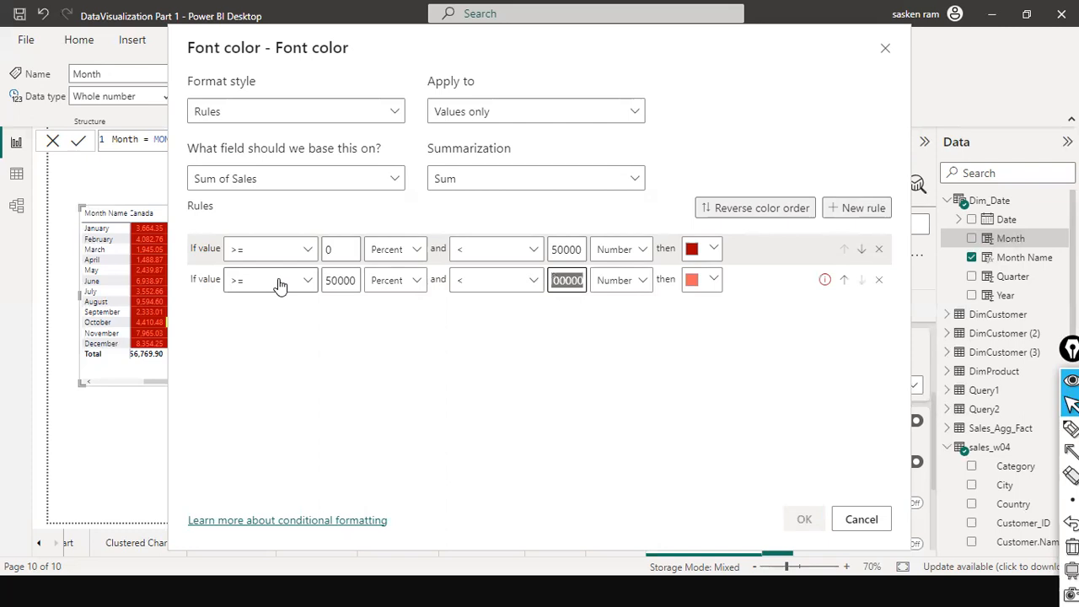
Give the second font color rule the custom yellow #E7DE55
left_click(700, 288)
left_click(645, 500)
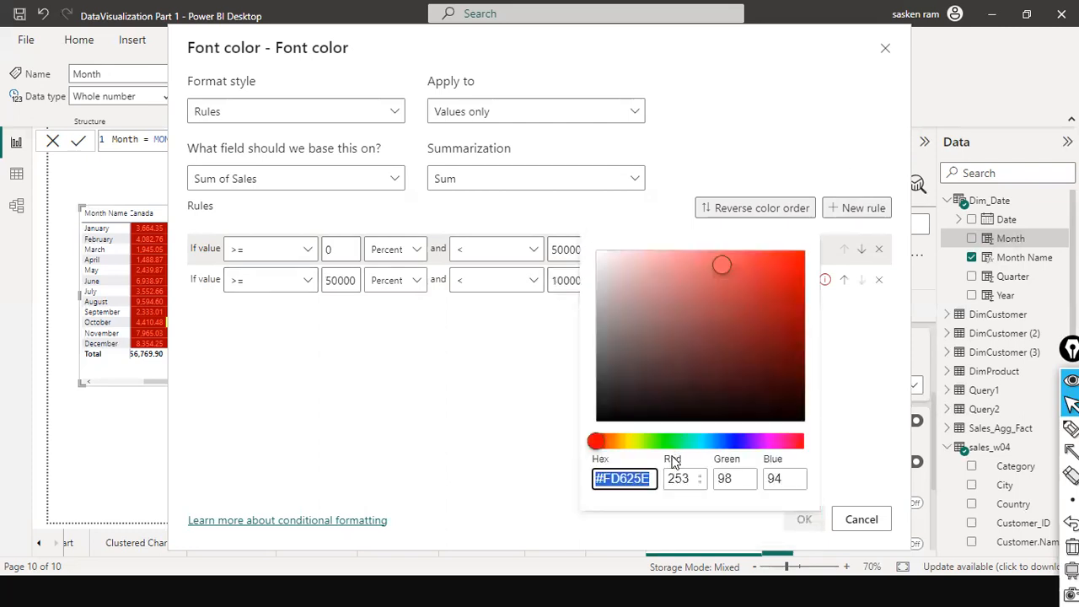
left_click(626, 441)
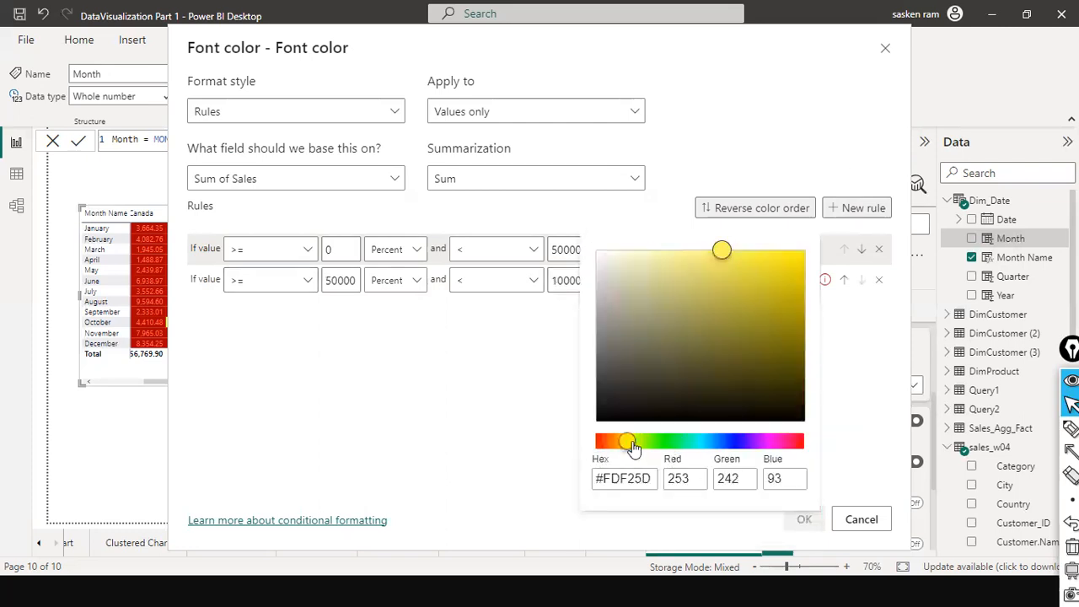
left_click(721, 264)
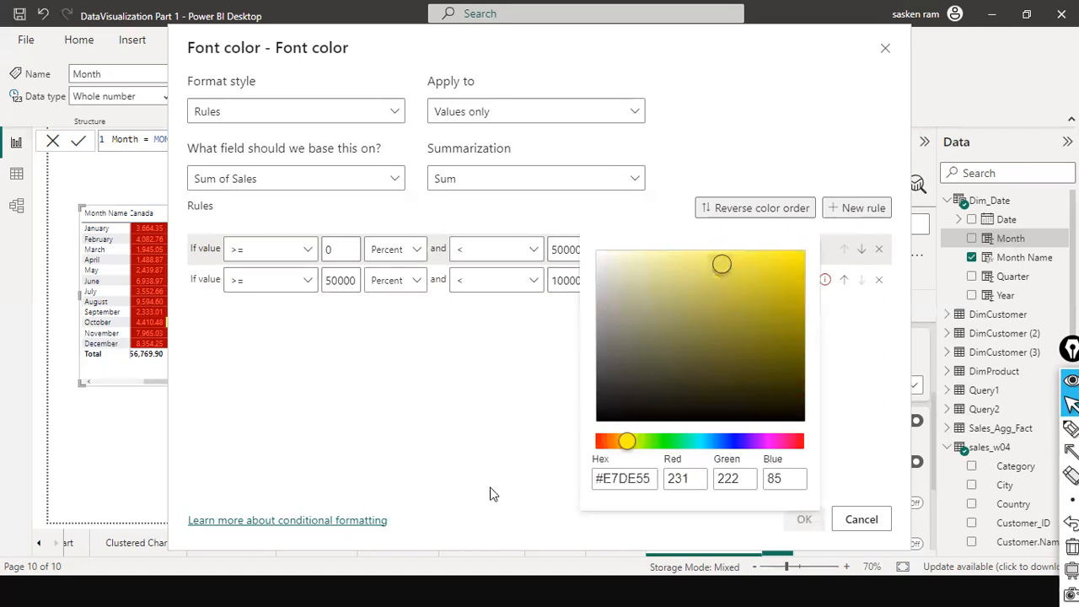
left_click(477, 463)
Add a third font color rule from 100000 to 500000 and color it green
left_click(856, 208)
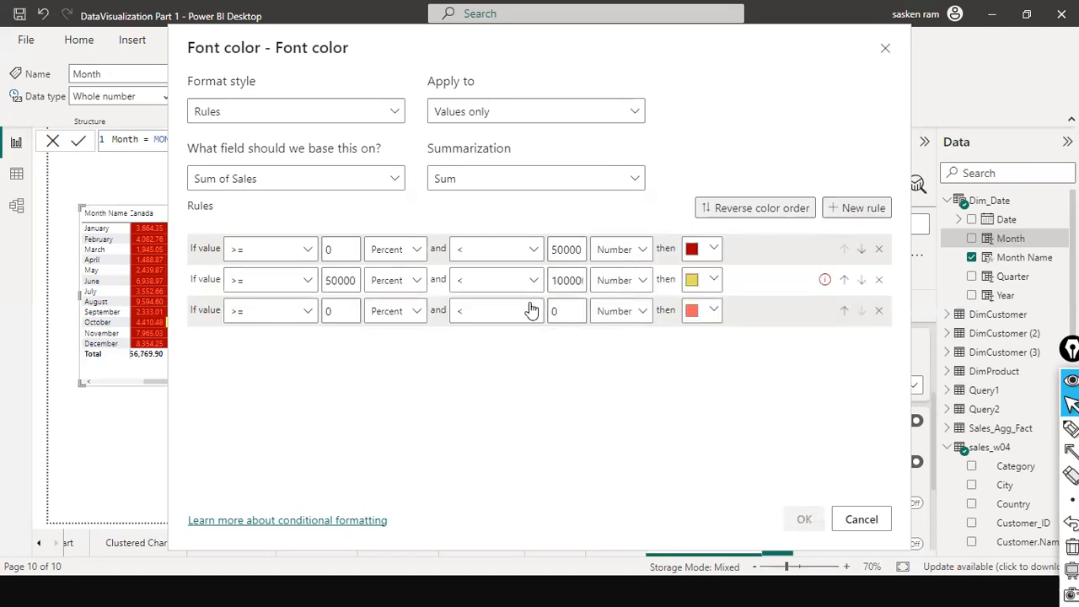
type("100000")
key("Tab")
key("Tab")
key("Tab")
type("500000")
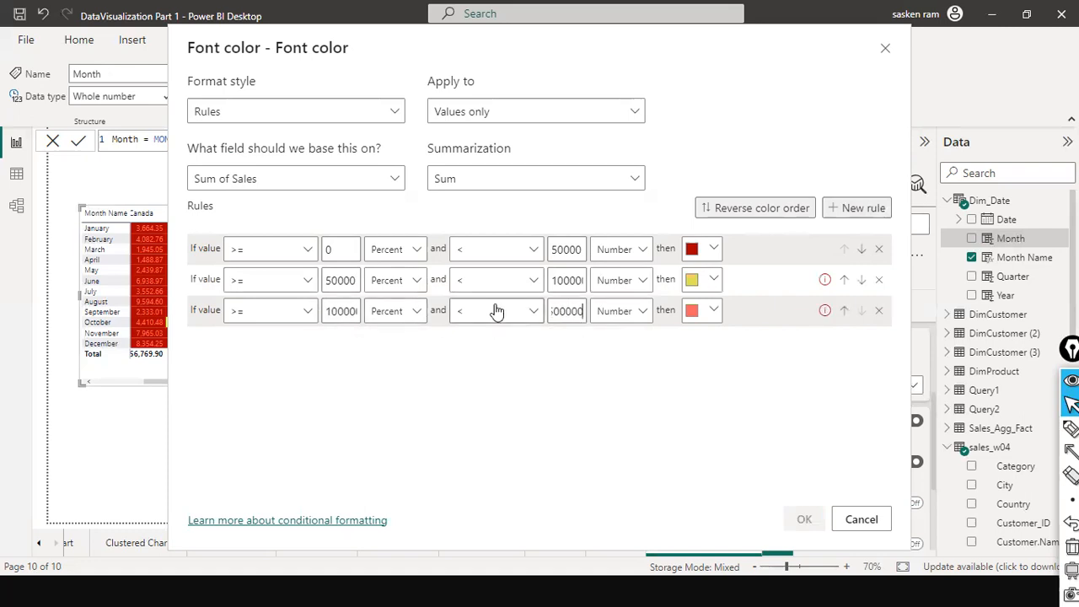
left_click(708, 313)
left_click(688, 253)
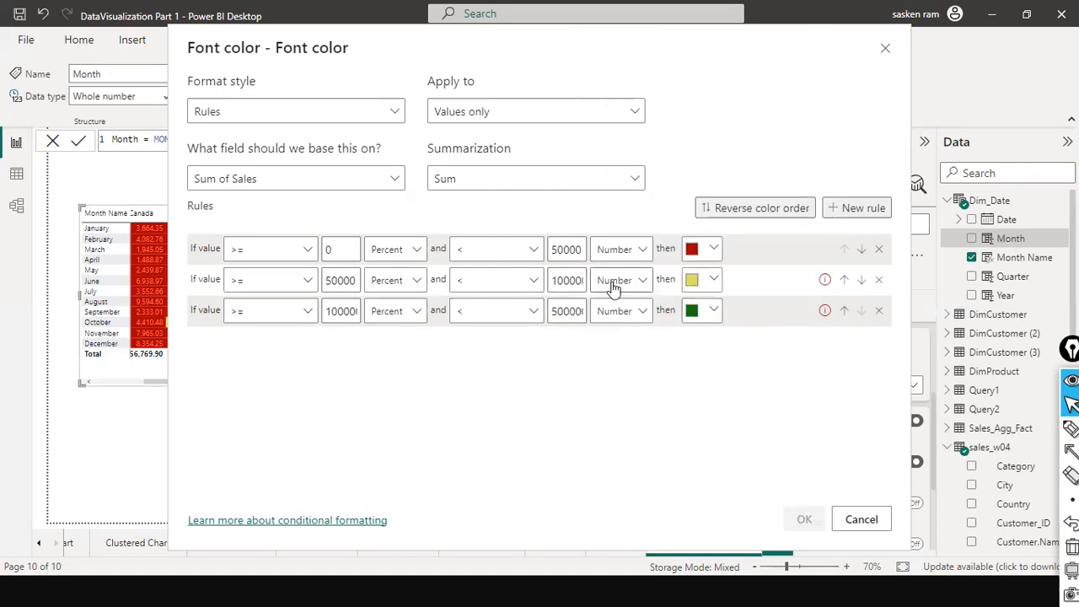
Re-enter 100000 as the maximum of the second font color rule
left_click_drag(559, 279, 605, 289)
left_click(571, 281)
key("Down")
key("BackSpace")
key("BackSpace")
type("100000")
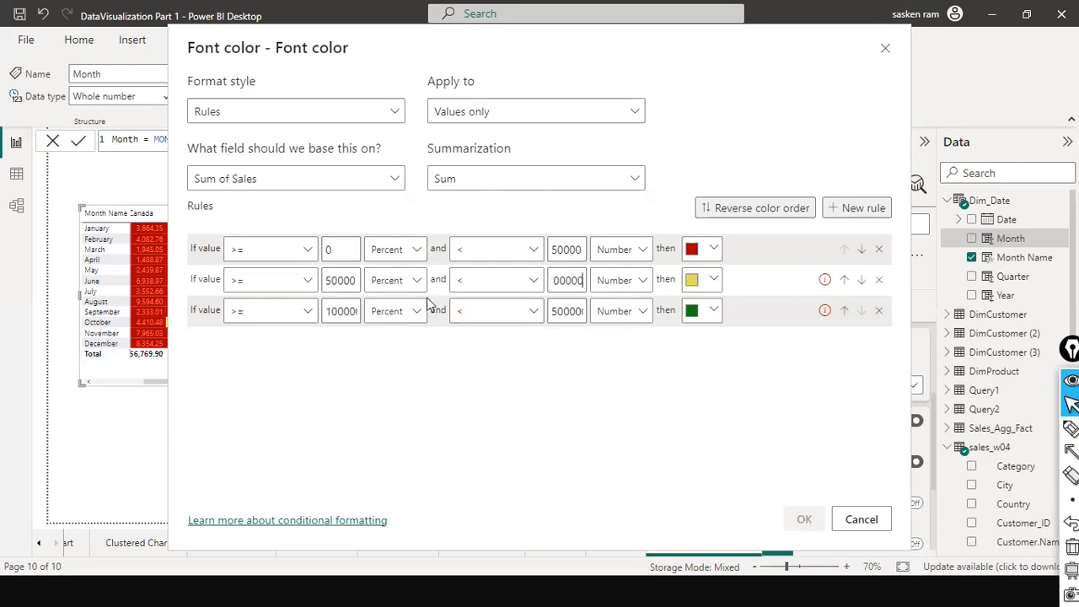
Change the minimum's unit to Number in all three font color rules and apply them to the matrix
left_click(398, 250)
left_click(403, 279)
left_click(398, 280)
left_click(403, 305)
left_click(398, 311)
left_click(397, 337)
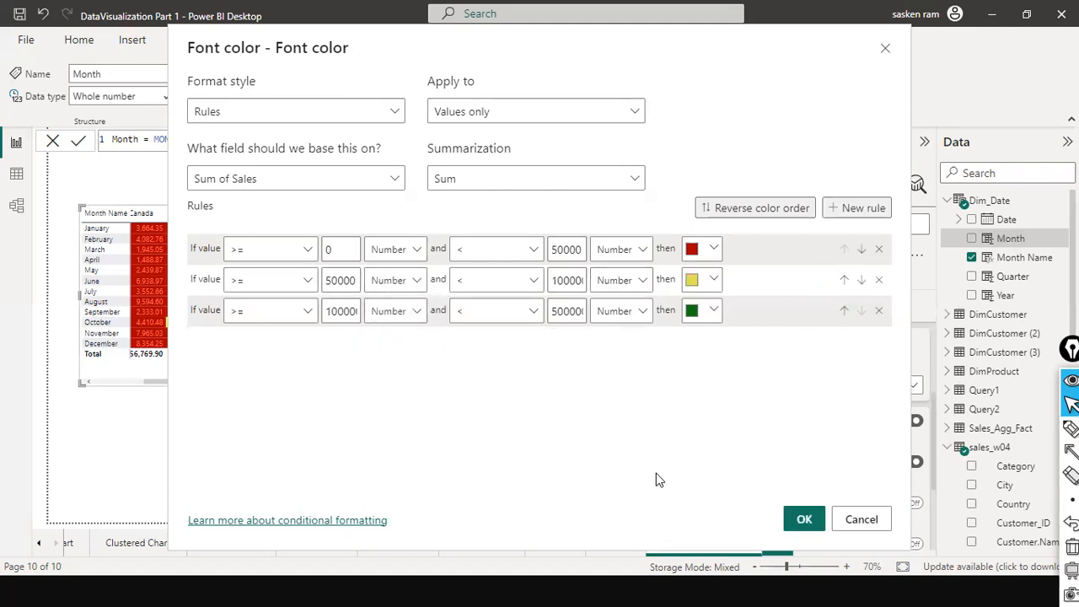
left_click(803, 519)
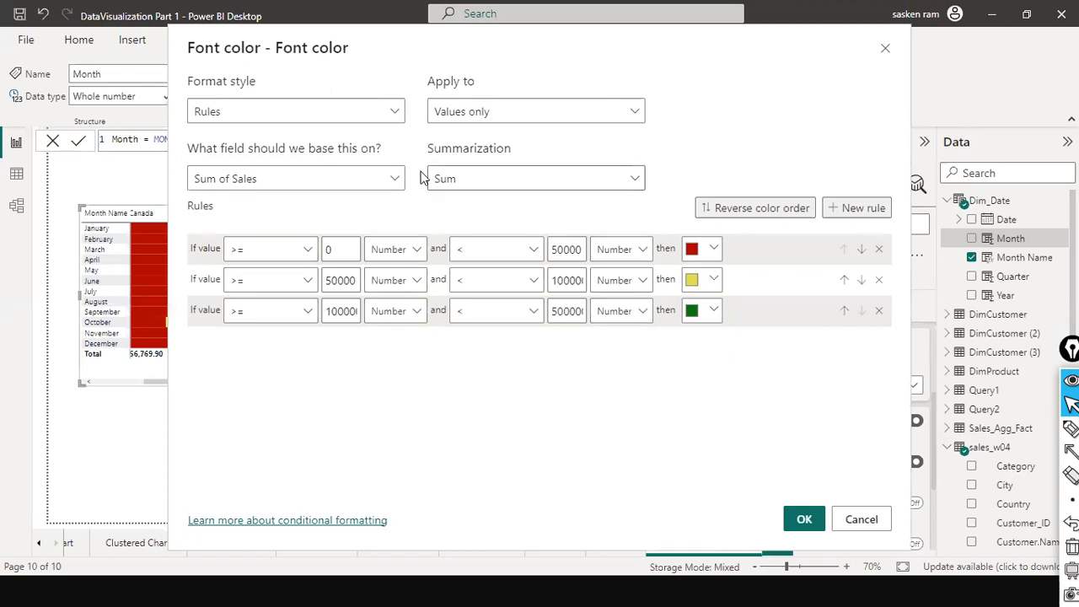
Review the font color rules without changing them, and temporarily highlight the matrix's South column
left_click(866, 518)
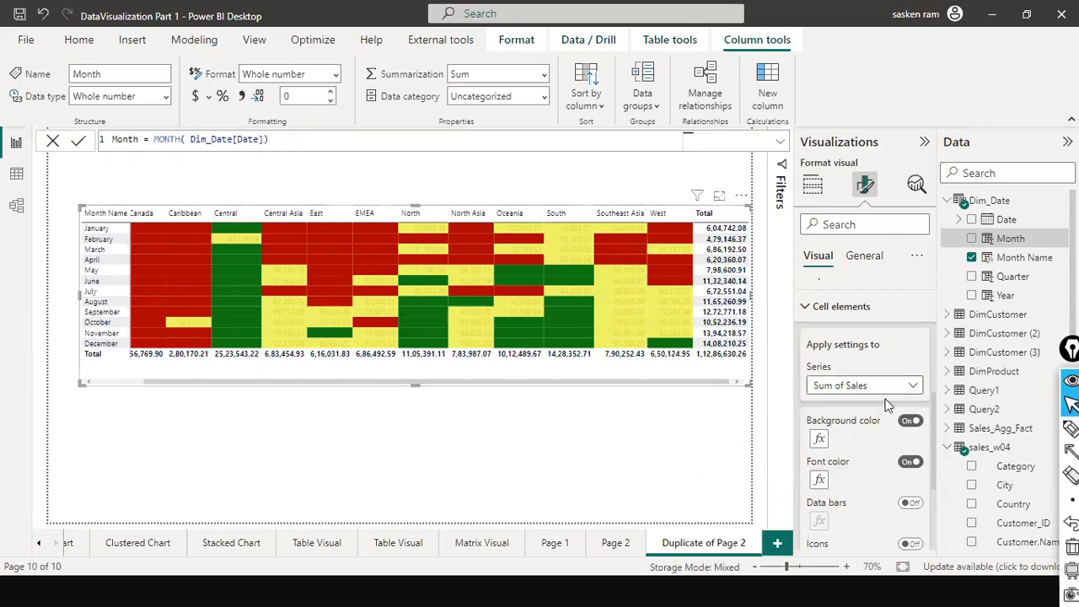
left_click(818, 479)
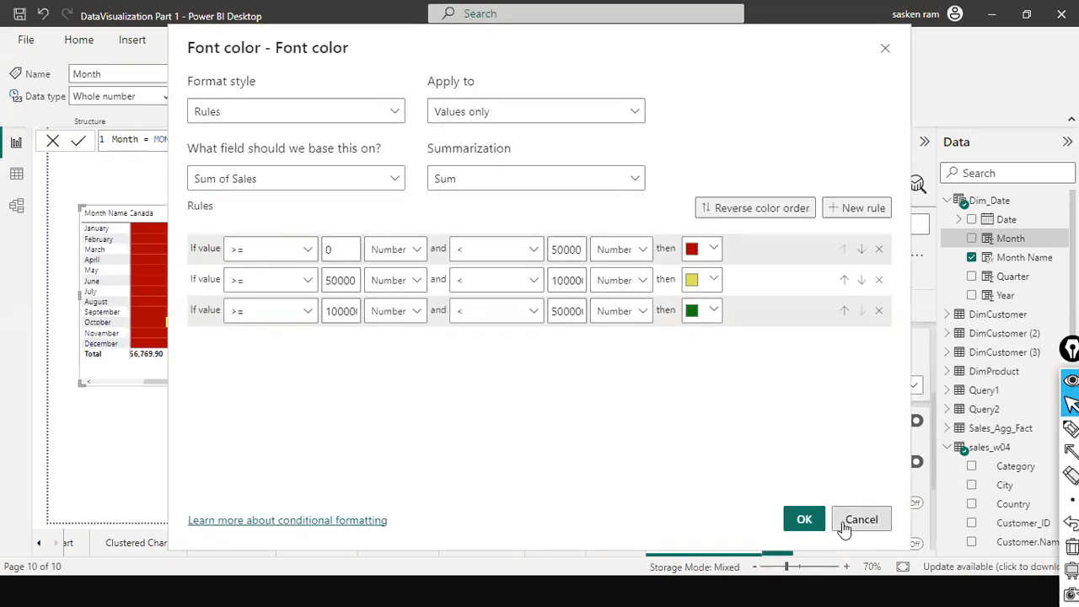
left_click(859, 517)
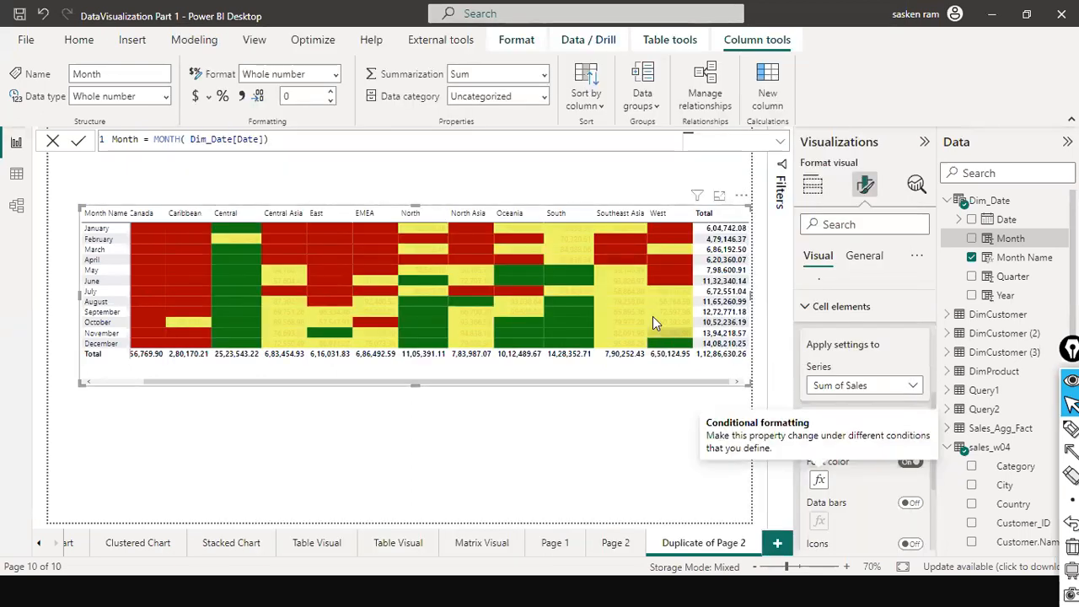
left_click(581, 216)
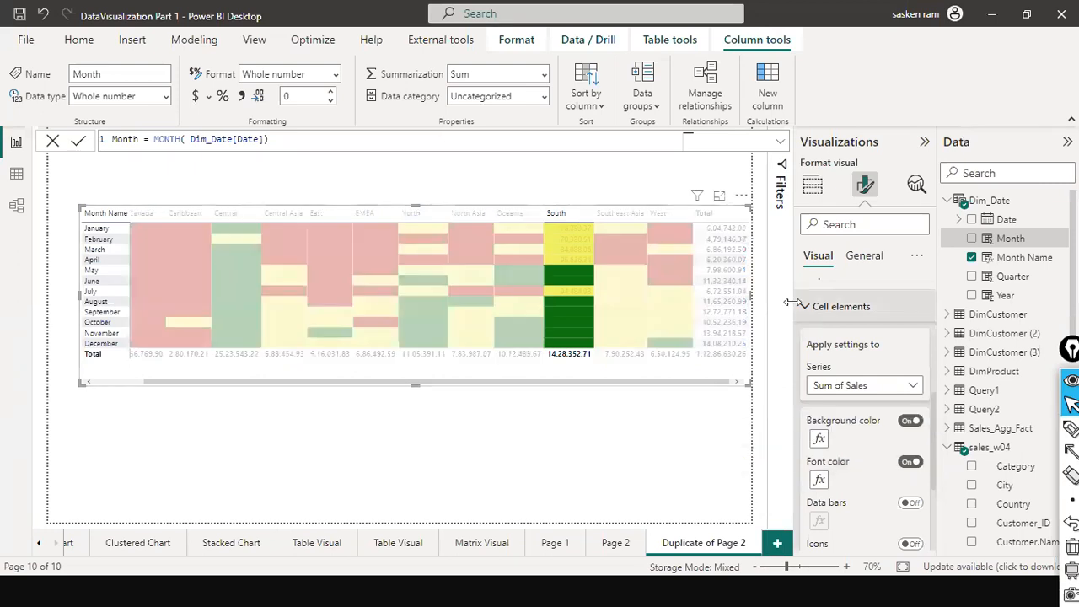
left_click(691, 371)
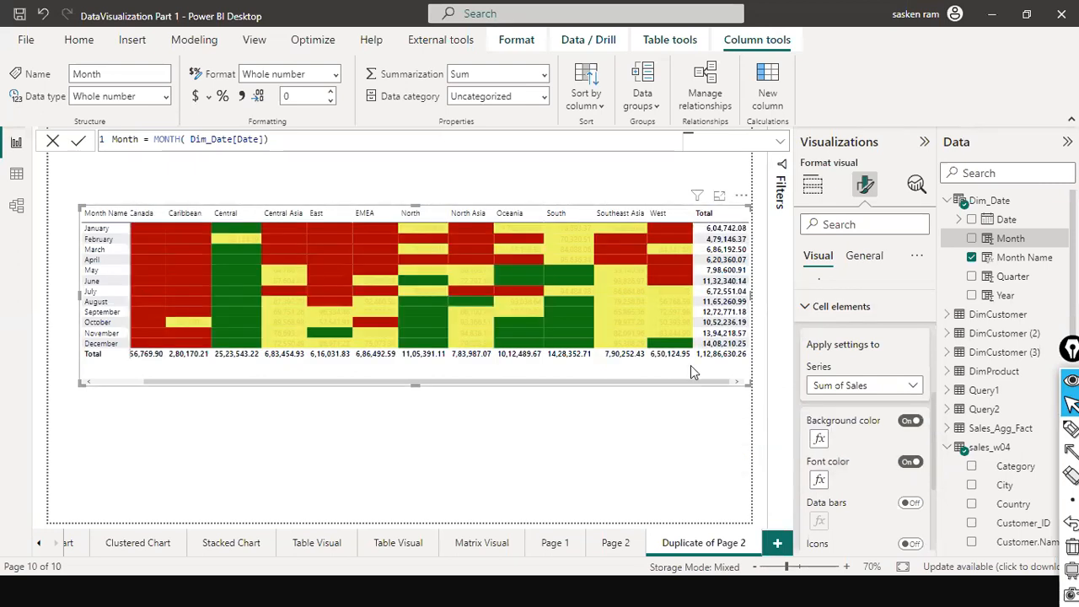
Copy the hex code of the second background color rule's yellow and leave the background rules without changes
left_click(818, 438)
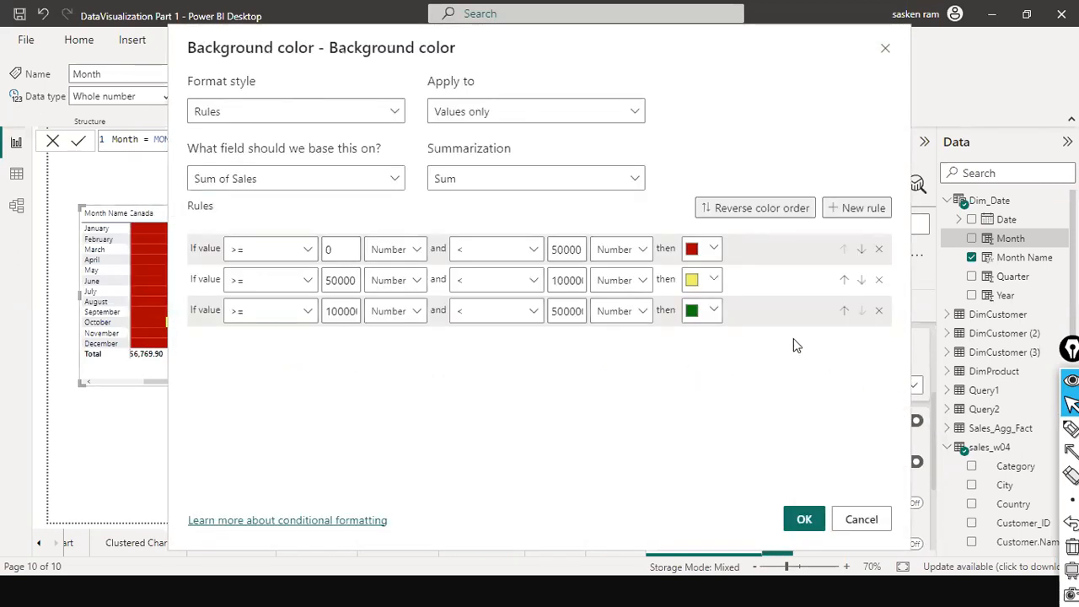
left_click(699, 286)
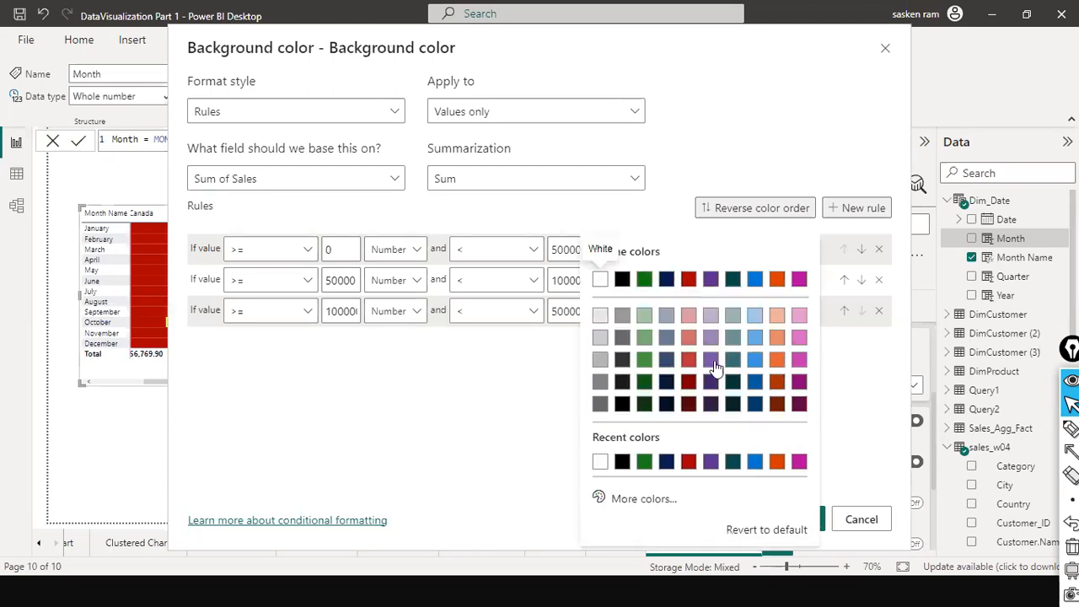
left_click(645, 499)
key("ctrl+c")
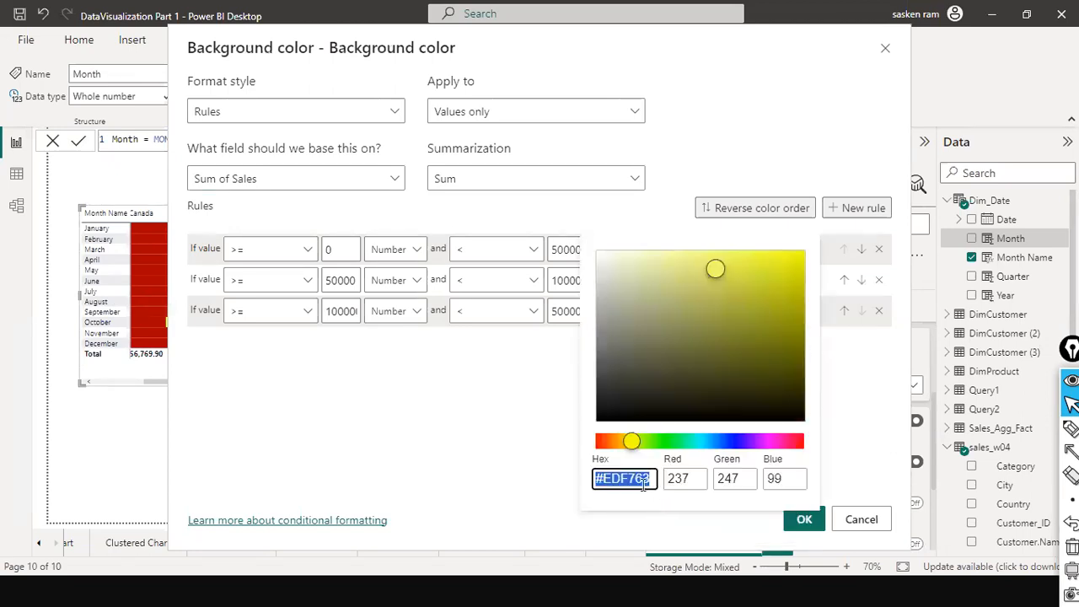
left_click(795, 524)
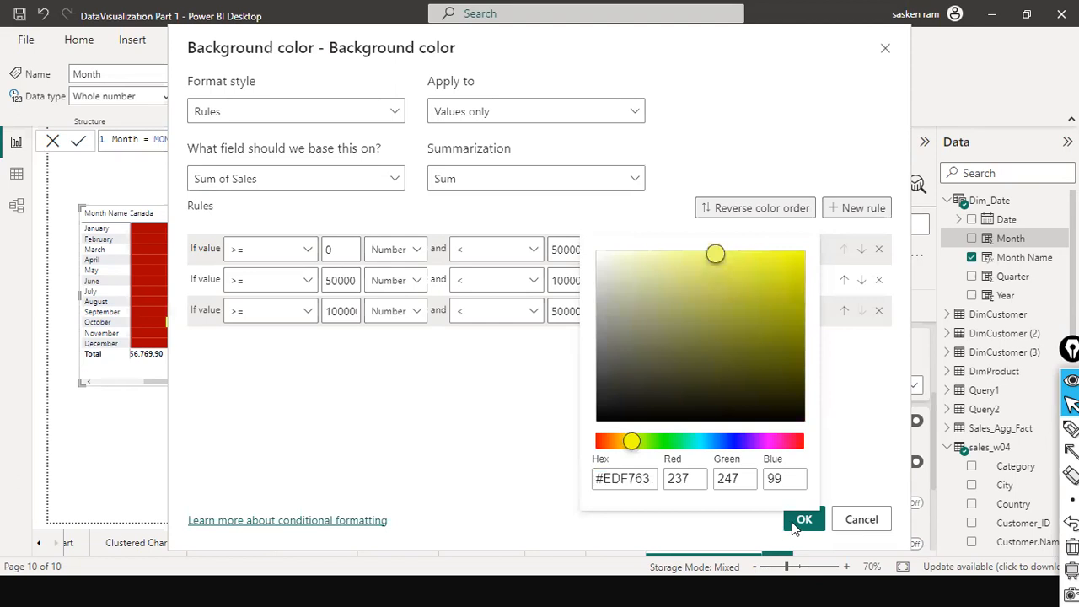
left_click(518, 451)
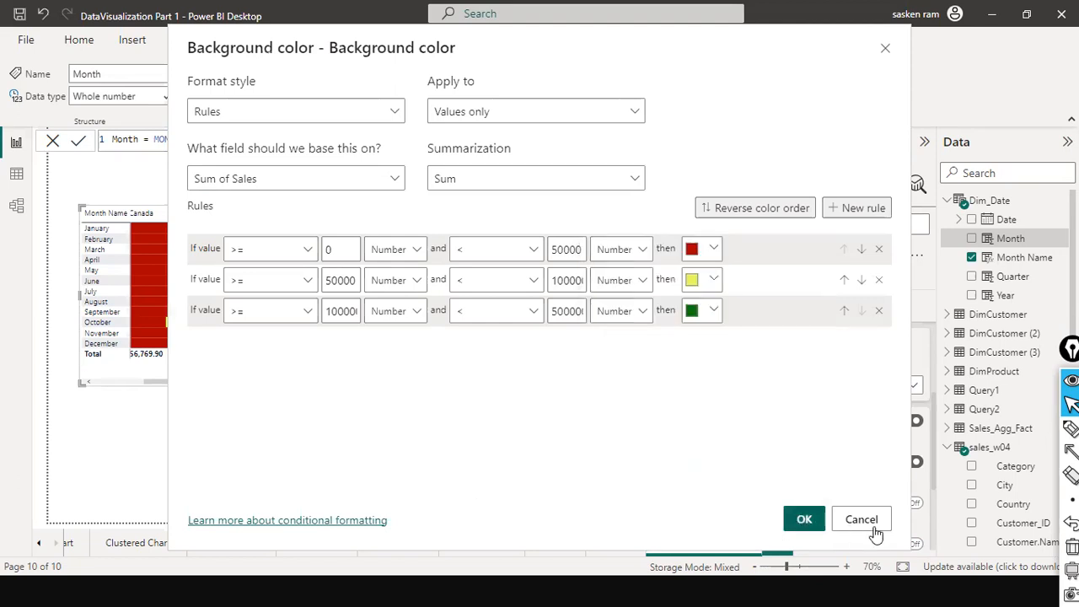
left_click(862, 520)
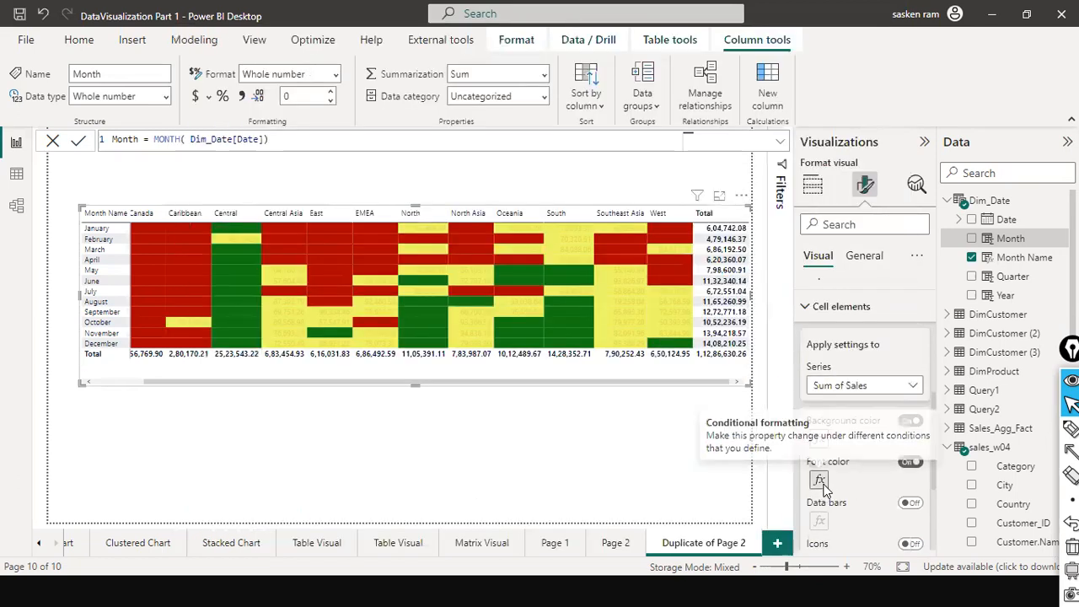
Set the second font color rule's yellow to hex #EDF763 and apply the font color rules to the matrix
left_click(818, 437)
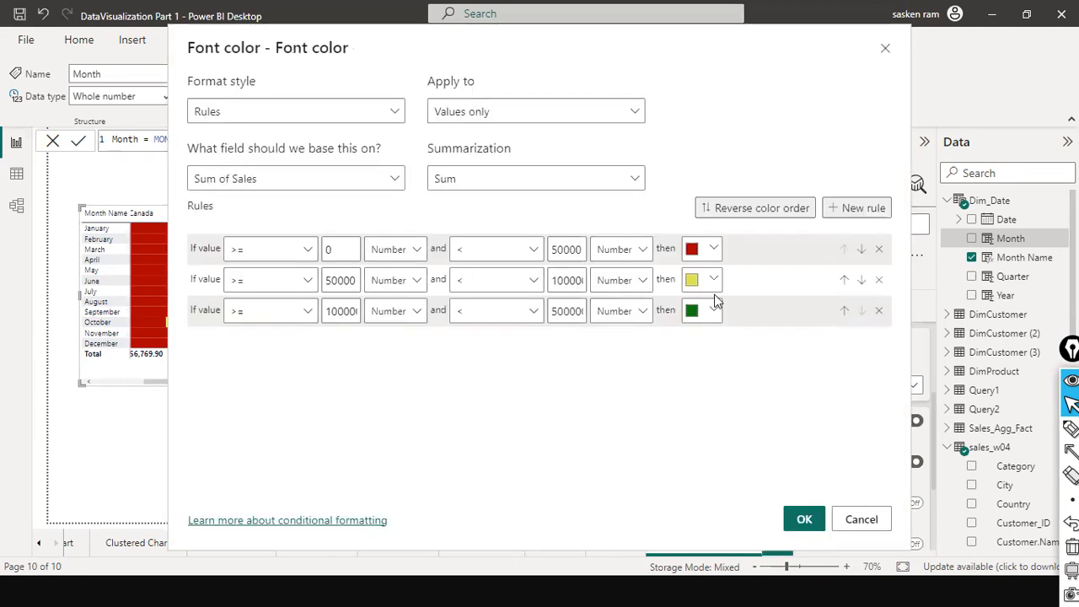
left_click(712, 280)
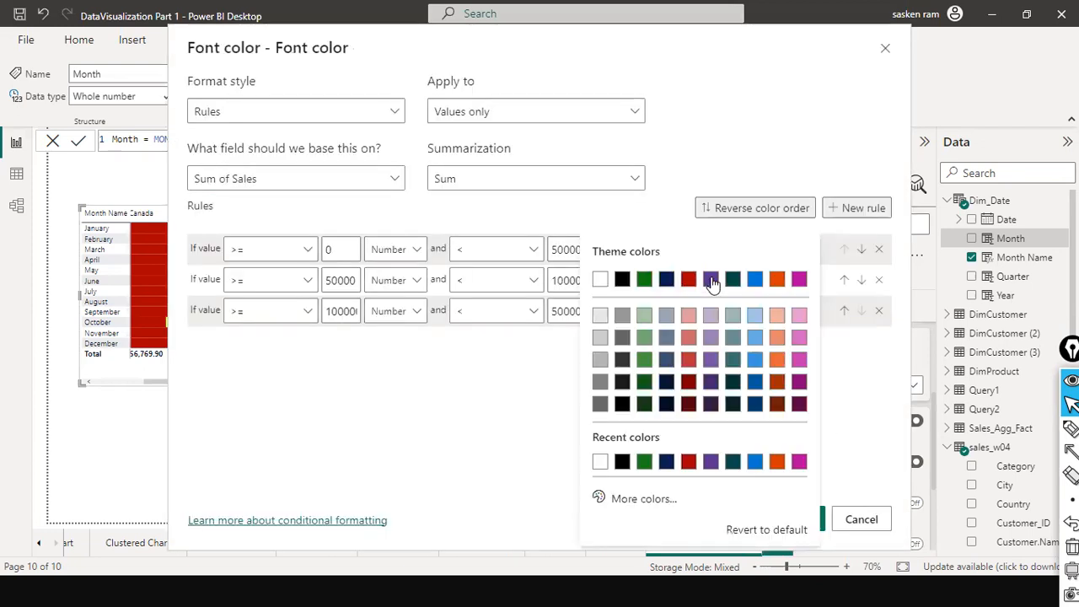
left_click(650, 499)
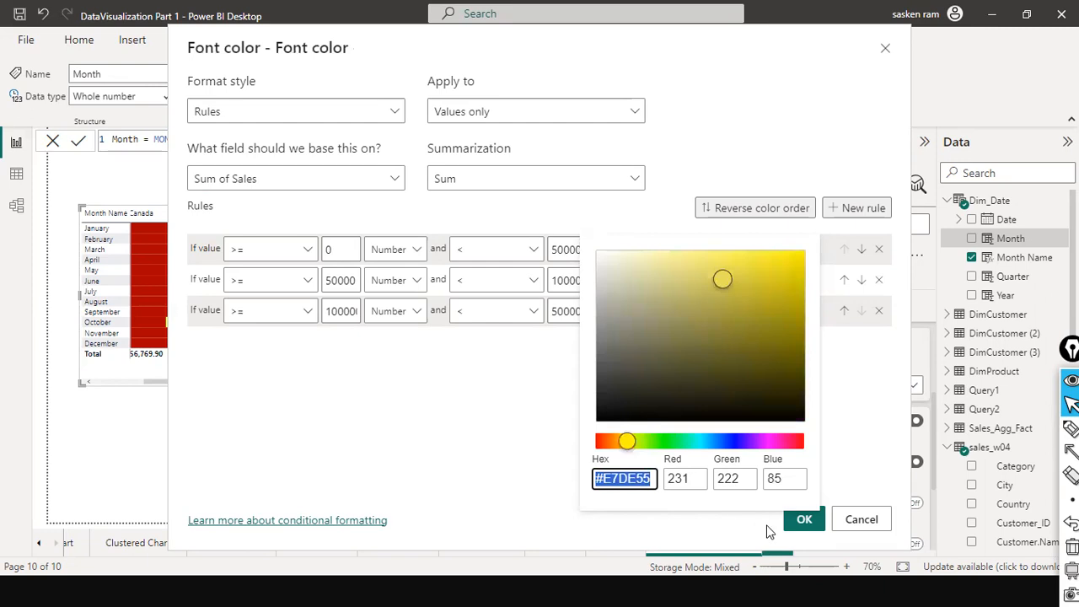
left_click(624, 476)
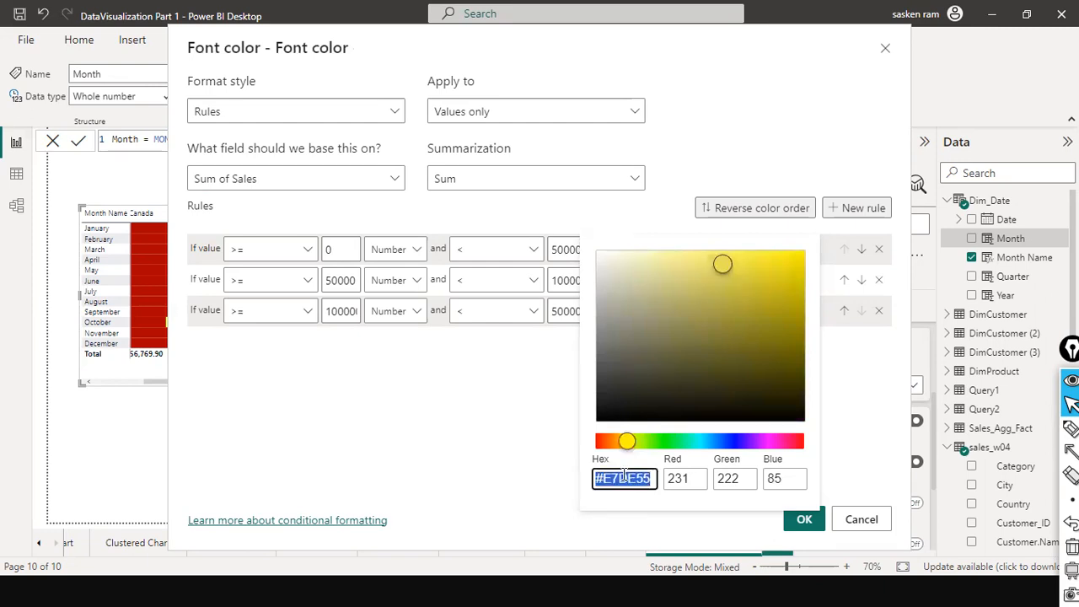
key("ctrl+v")
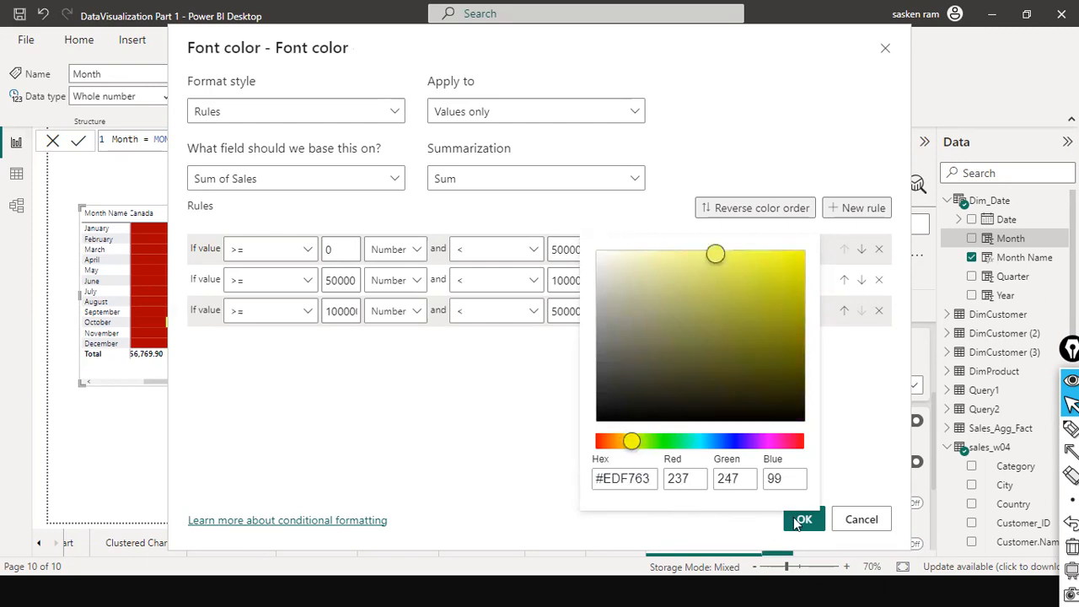
left_click(783, 519)
left_click(792, 516)
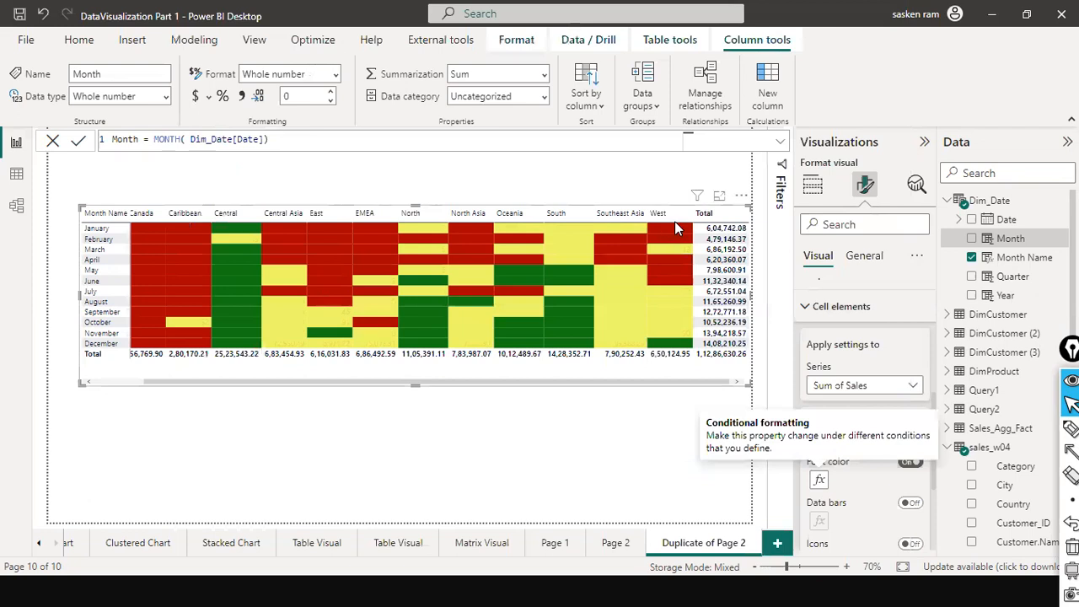
Turn off both the row subtotals and the column subtotals of the matrix
left_click(810, 311)
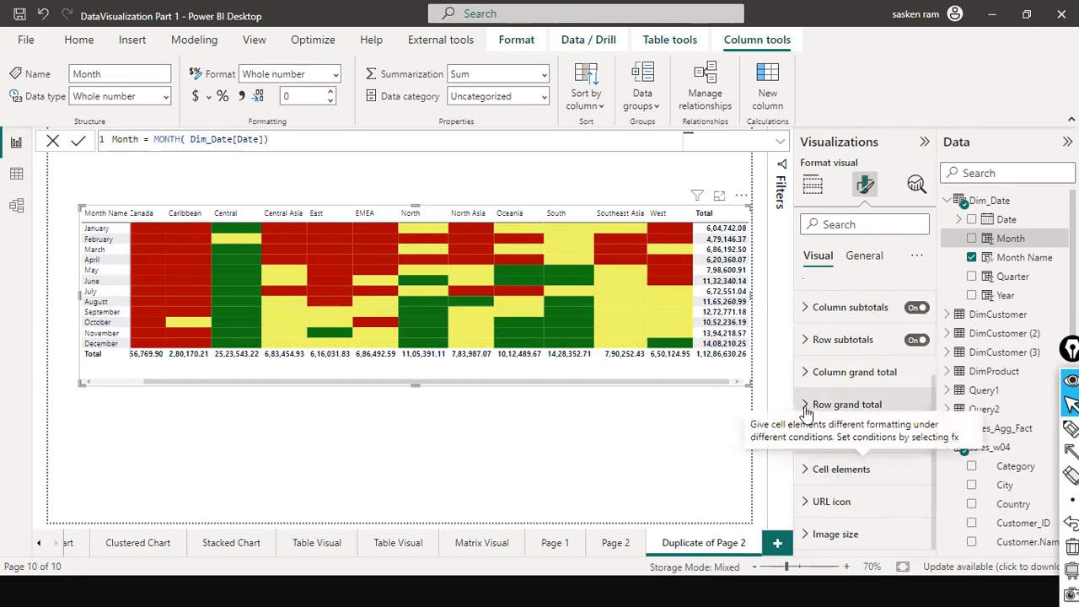
left_click(848, 405)
scroll(864, 514, "down", 2)
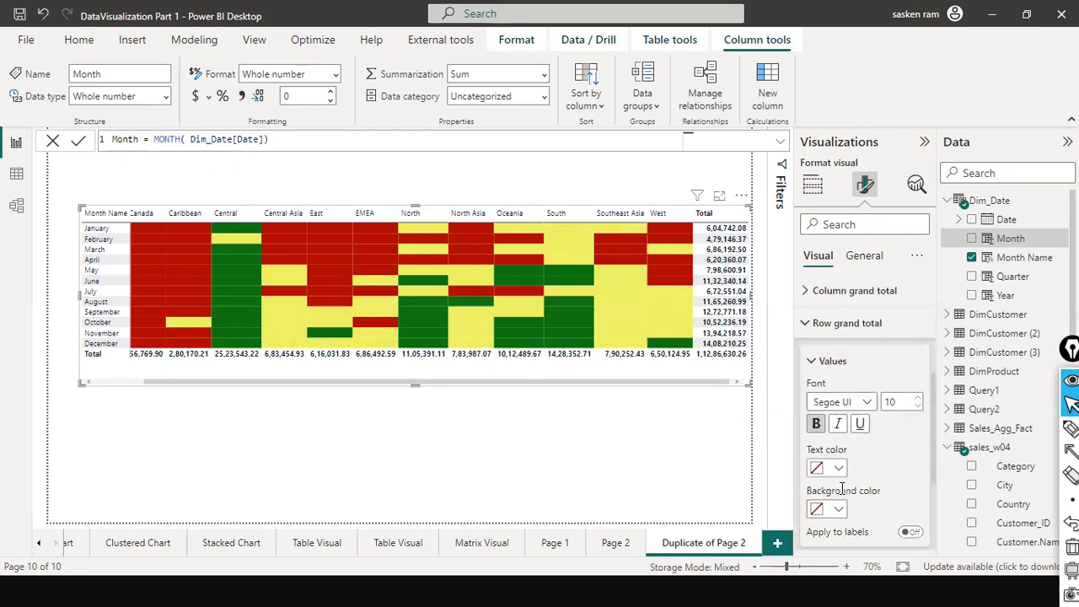
left_click(908, 532)
scroll(909, 446, "down", 2)
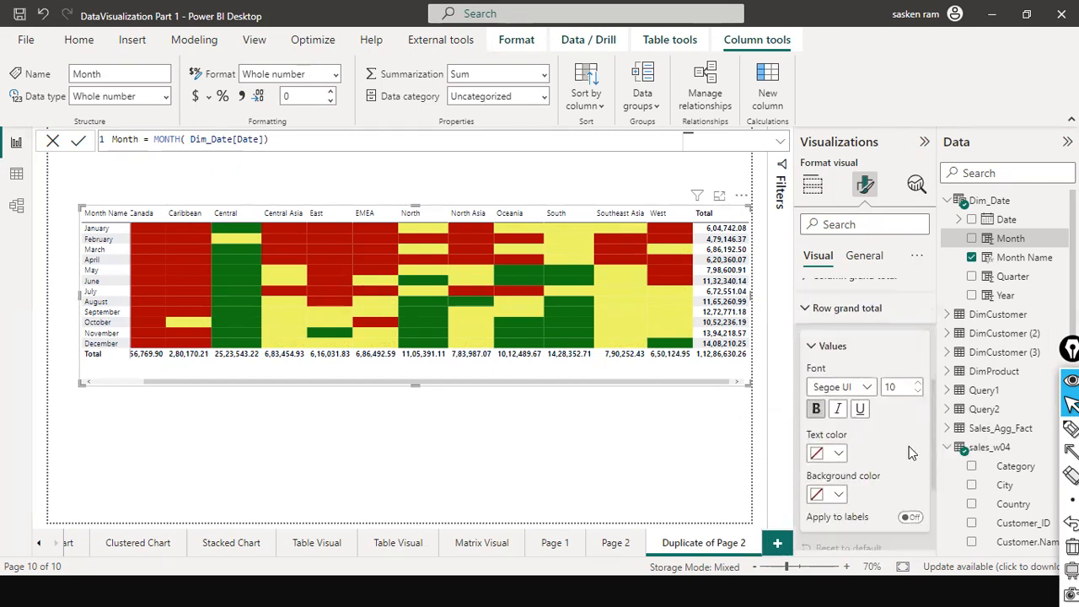
scroll(910, 453, "up", 3)
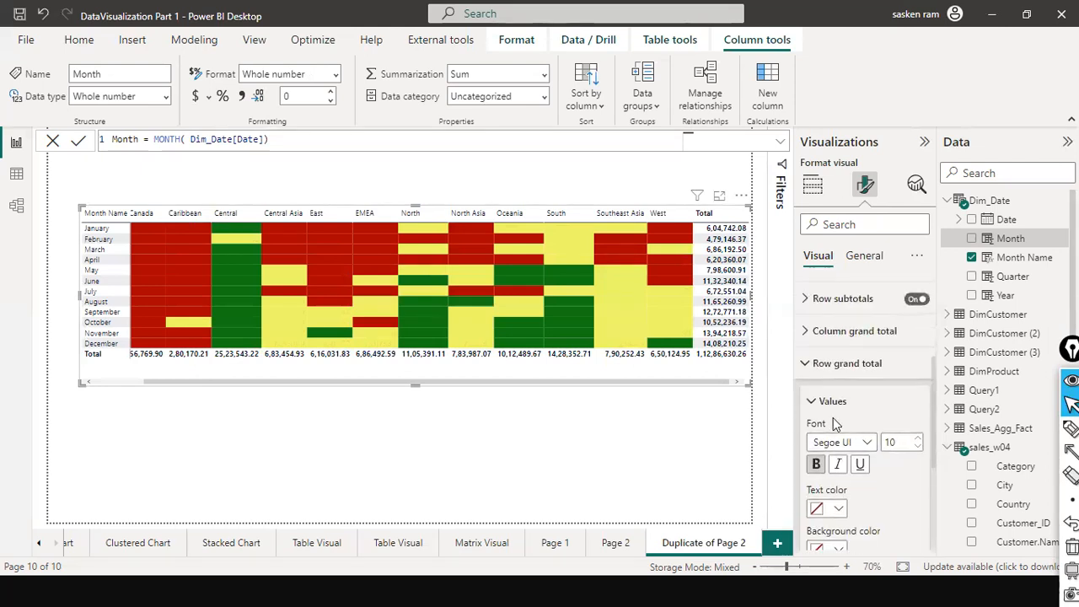
left_click(812, 403)
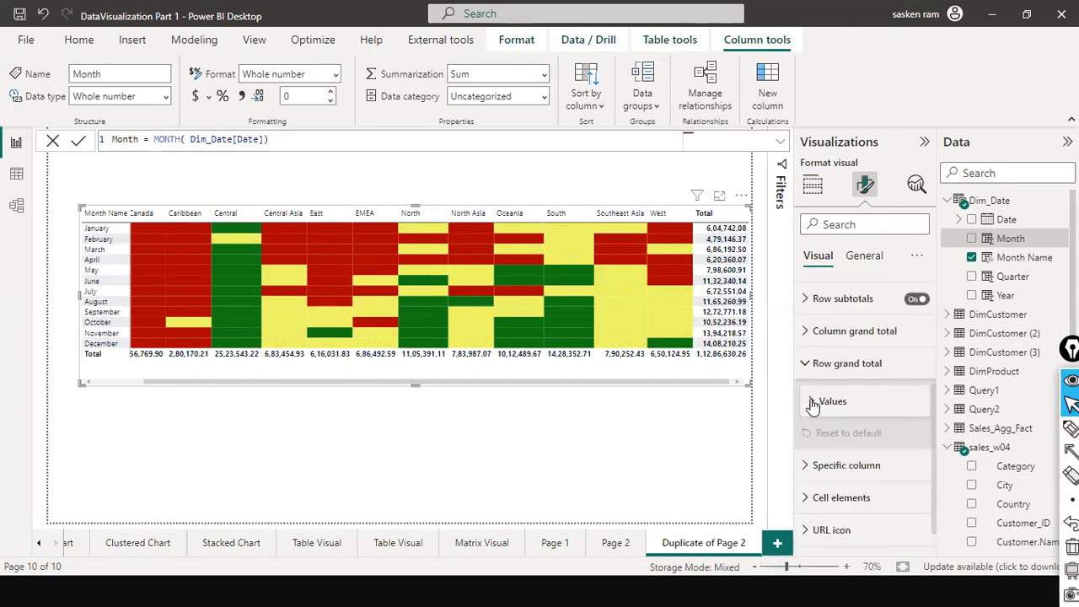
scroll(812, 404, "up", 3)
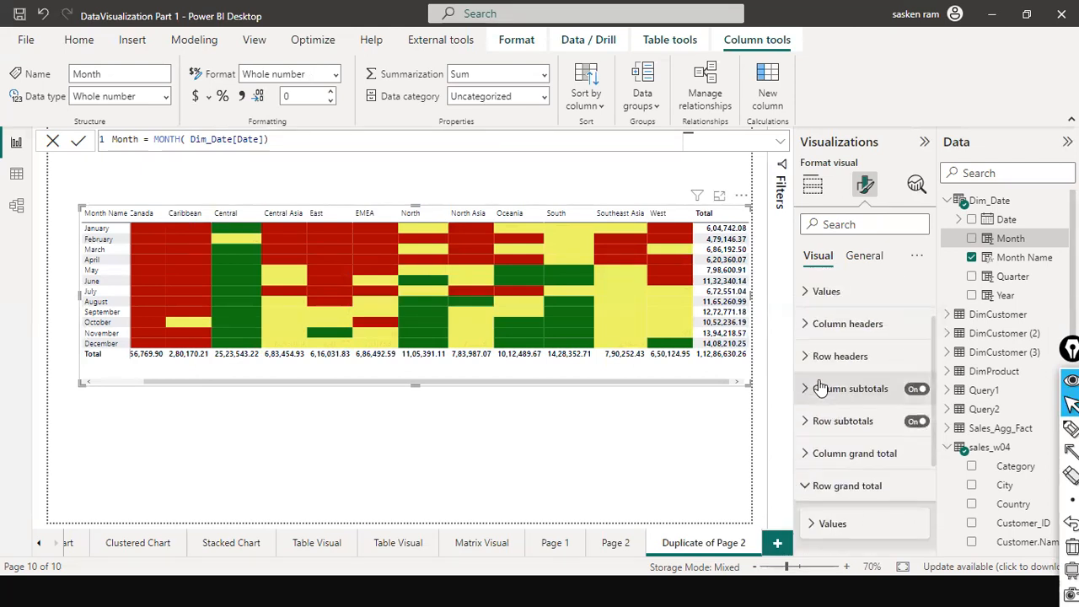
left_click(915, 421)
left_click(916, 388)
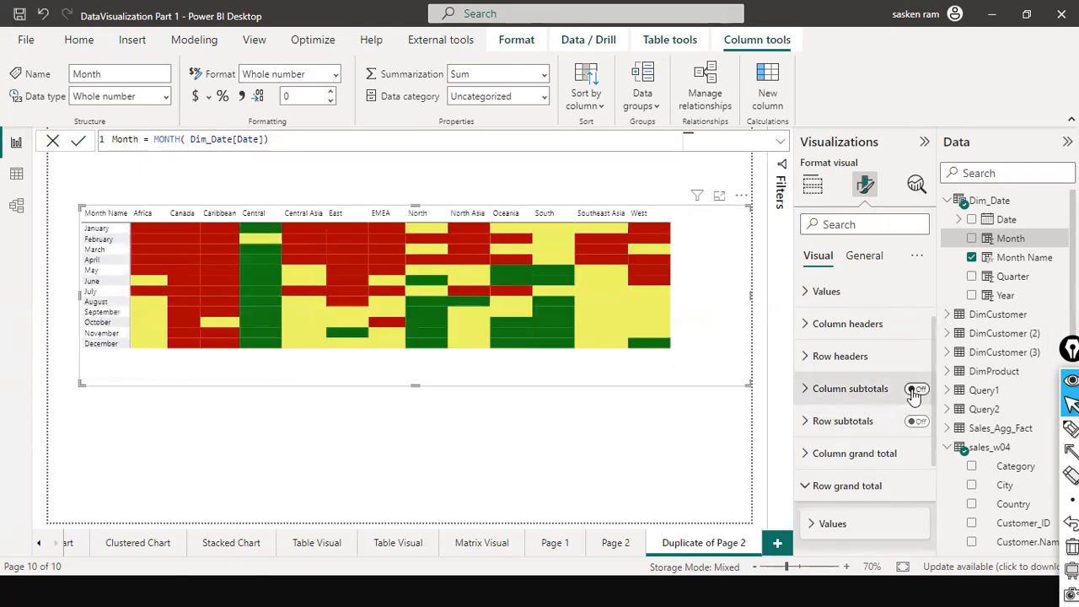
Reduce the matrix's height and width so its frame fits closely around the colored cells
left_click_drag(417, 385, 430, 351)
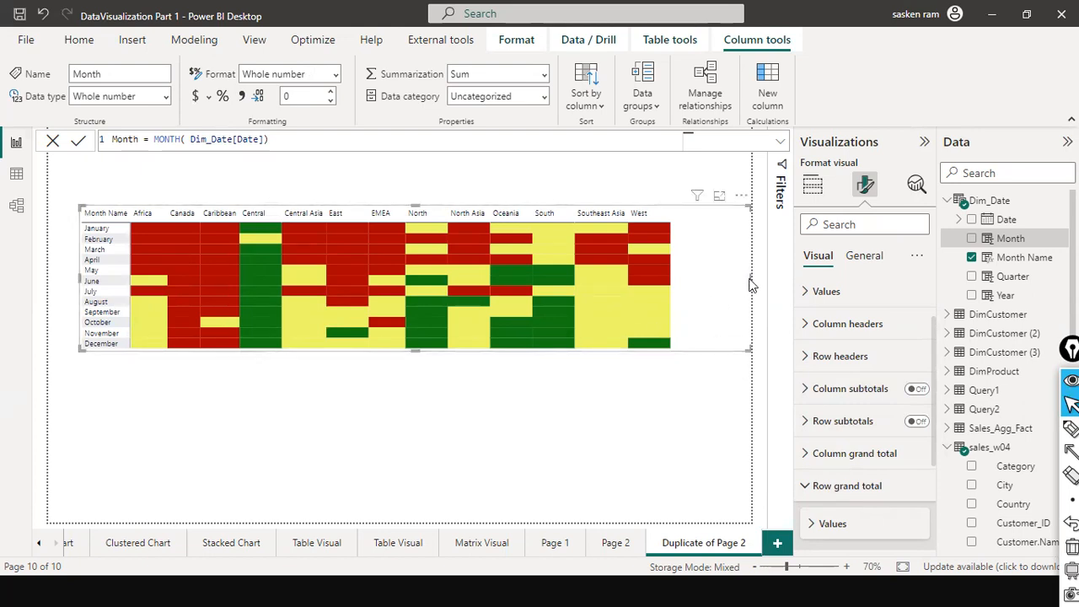
left_click_drag(751, 278, 683, 302)
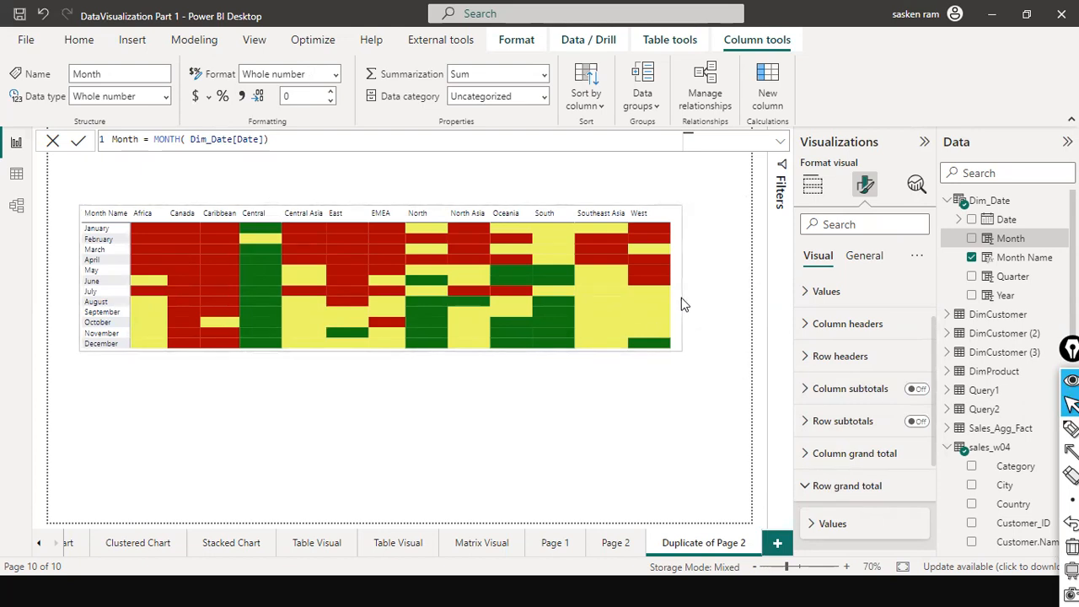
mouse_move(378, 350)
left_mouse_down()
mouse_move(378, 385)
mouse_move(386, 339)
mouse_move(390, 351)
left_mouse_up()
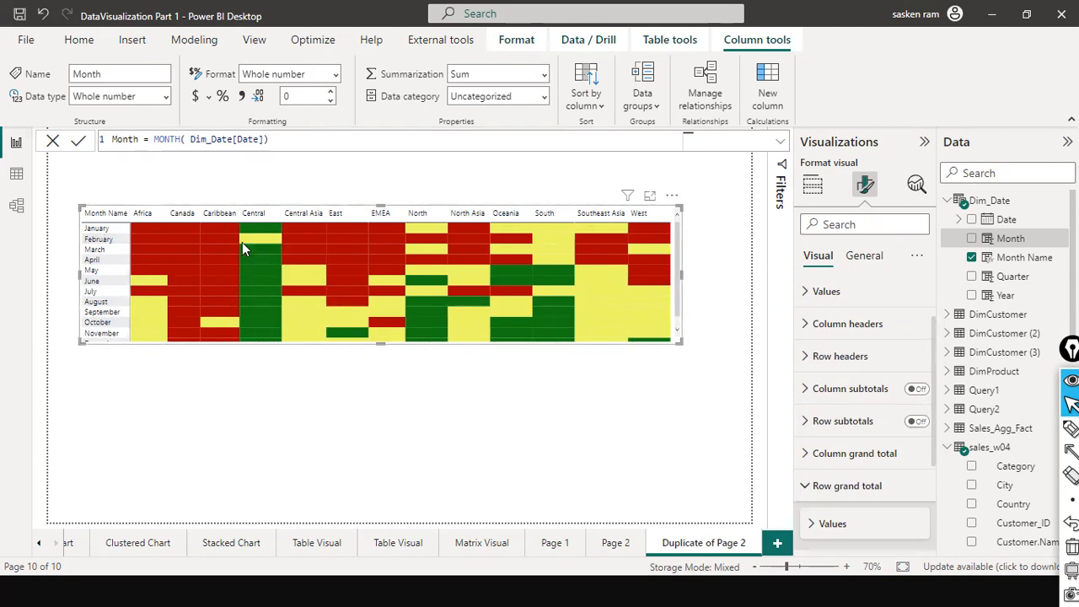
Inspect the sales values behind individual colored cells, comparing regions such as Central, Caribbean and South
mouse_move(272, 246)
mouse_move(561, 290)
mouse_move(266, 309)
mouse_move(198, 273)
mouse_move(549, 270)
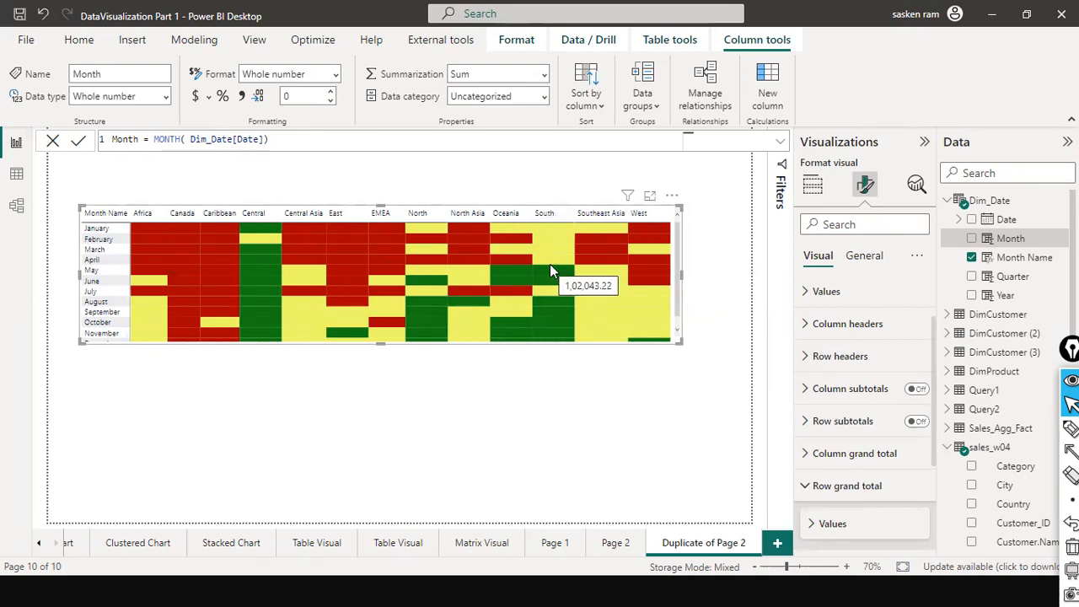
mouse_move(540, 312)
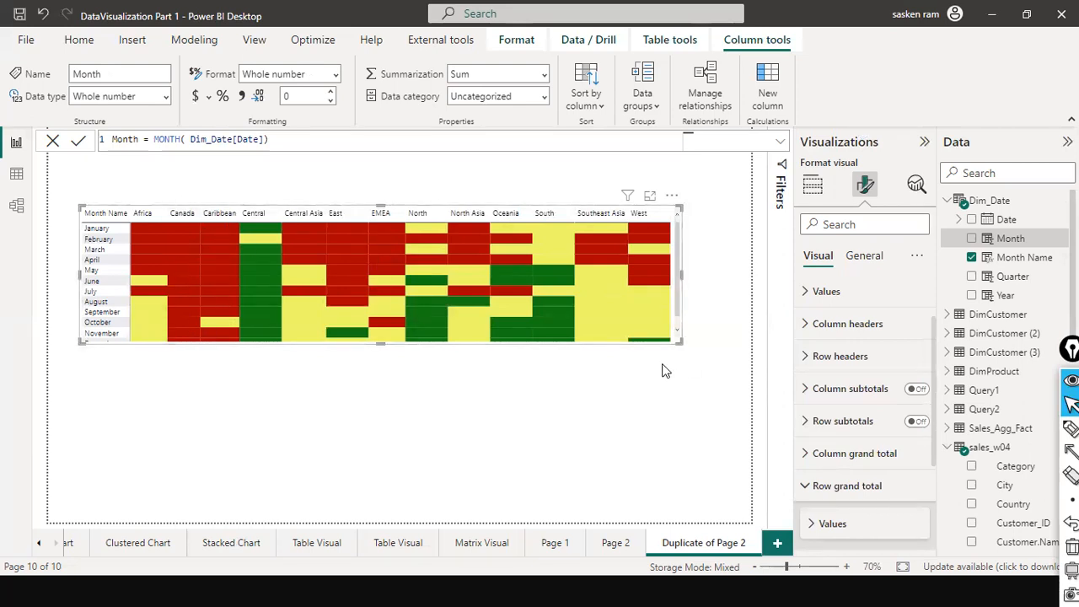
Rename the Duplicate of Page 2 report page as Heatmap and move the matrix up to the page's upper edge
left_click(228, 406)
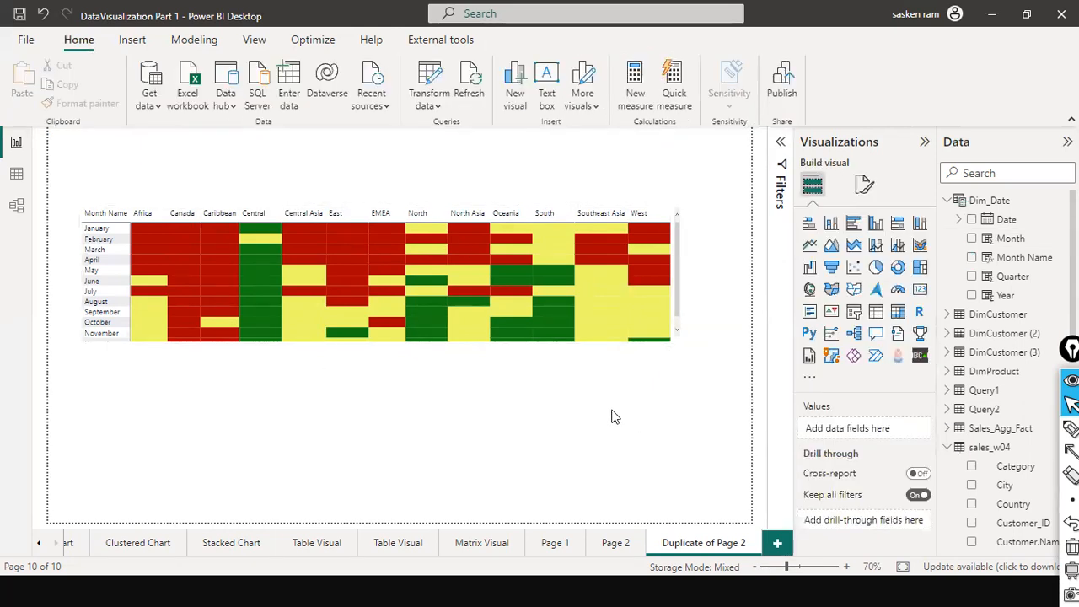
right_click(721, 542)
left_click(772, 484)
type("Heatmap")
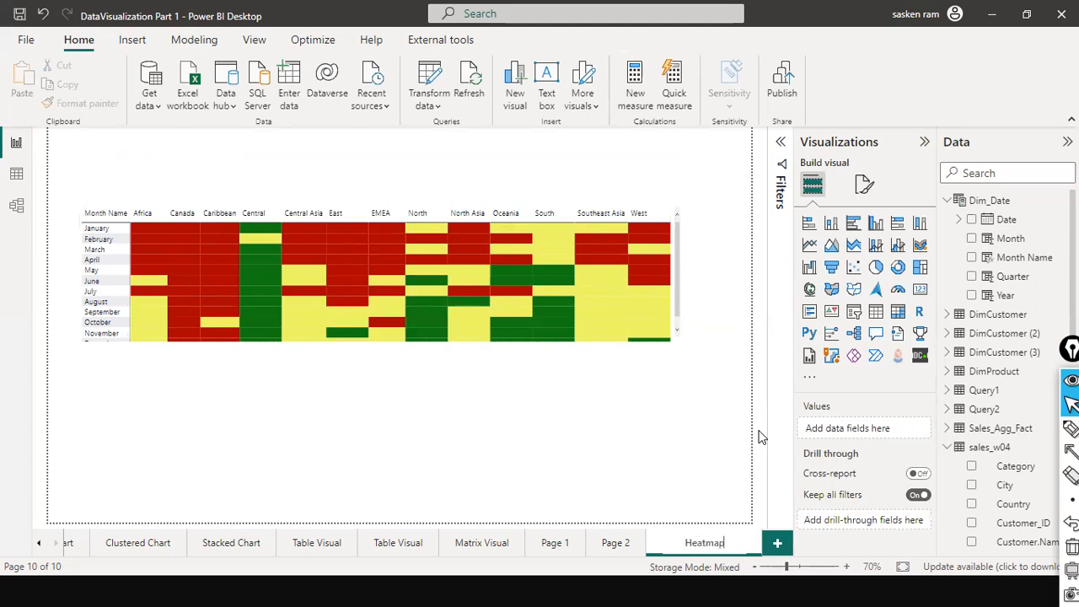
key("Return")
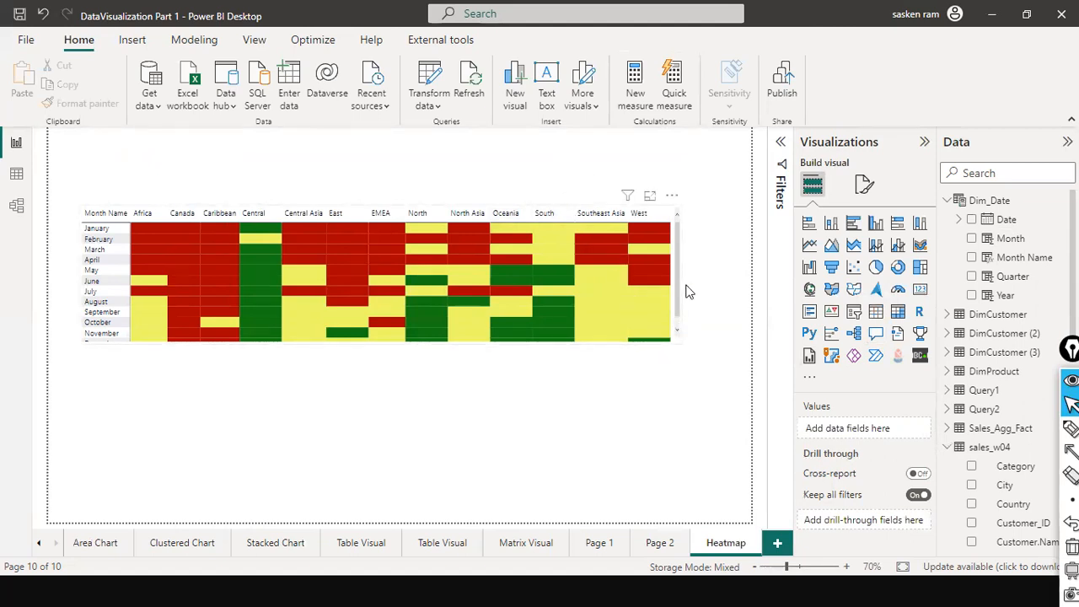
left_click_drag(681, 314, 686, 236)
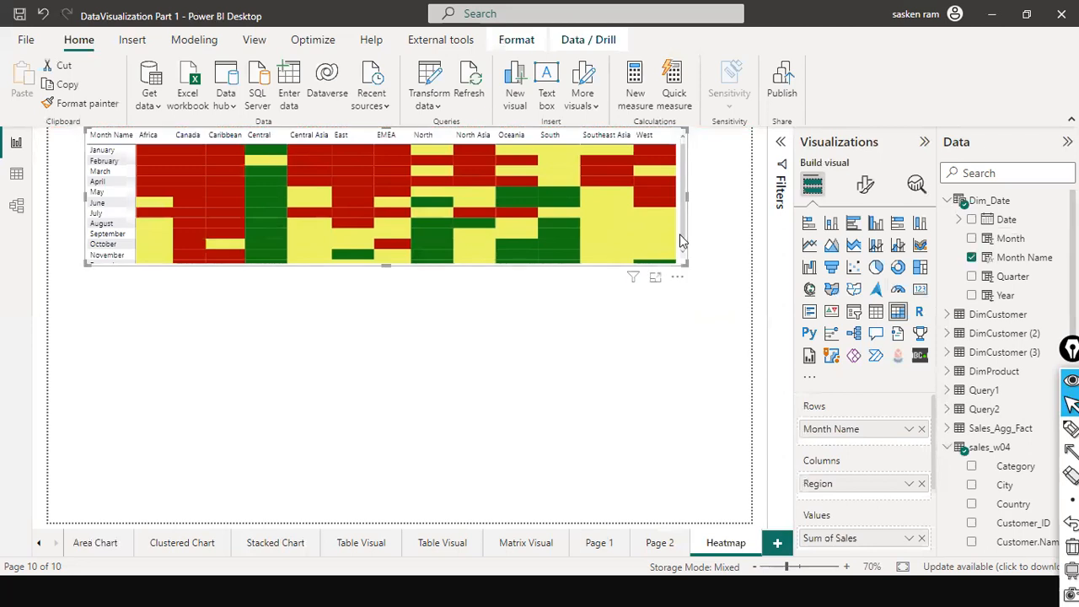
left_click(581, 280)
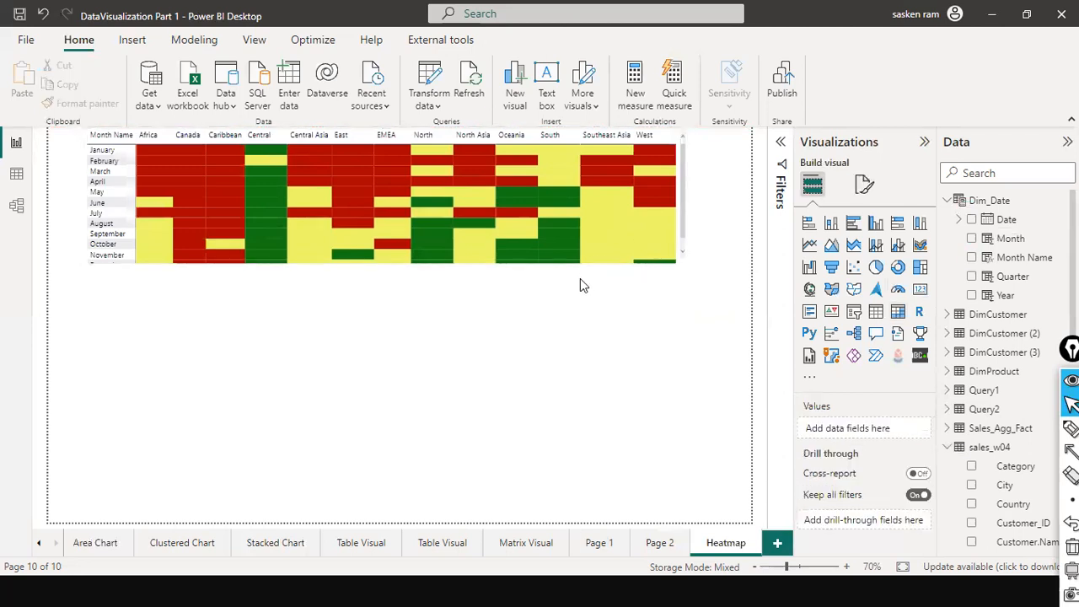
Search the available Power BI visuals for "heatmap" and import the map-based Heatmap visual into the report
left_click(815, 379)
left_click(833, 384)
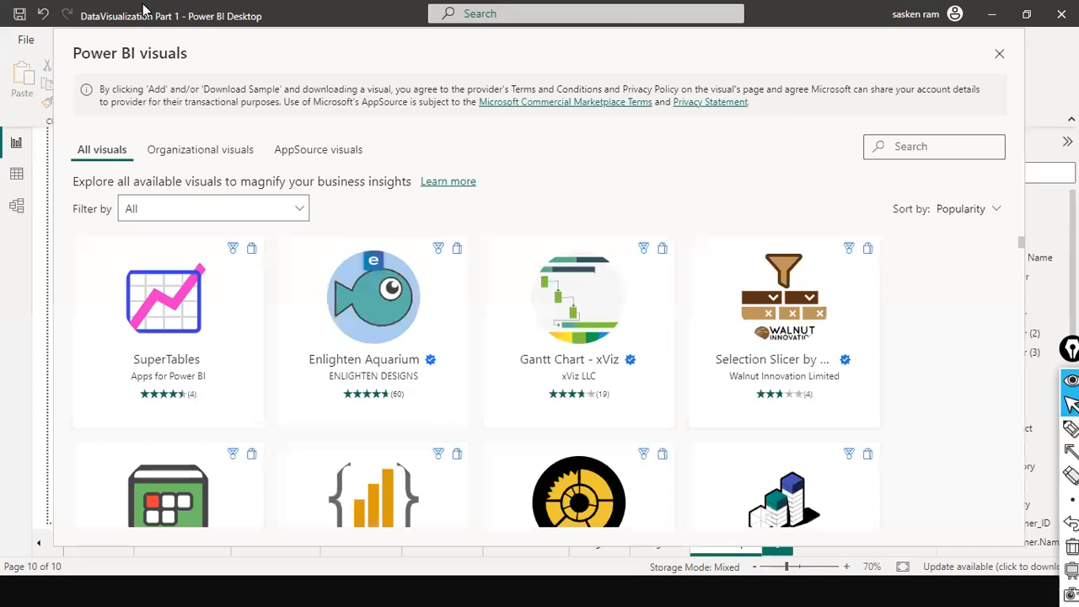
left_click(922, 146)
type("heatmap")
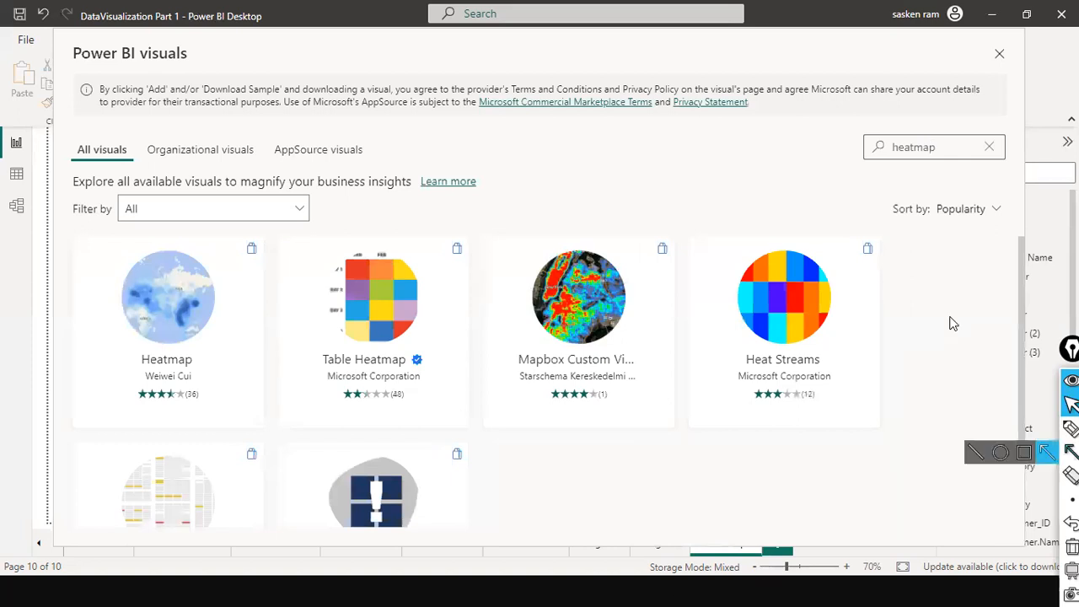
left_click(179, 301)
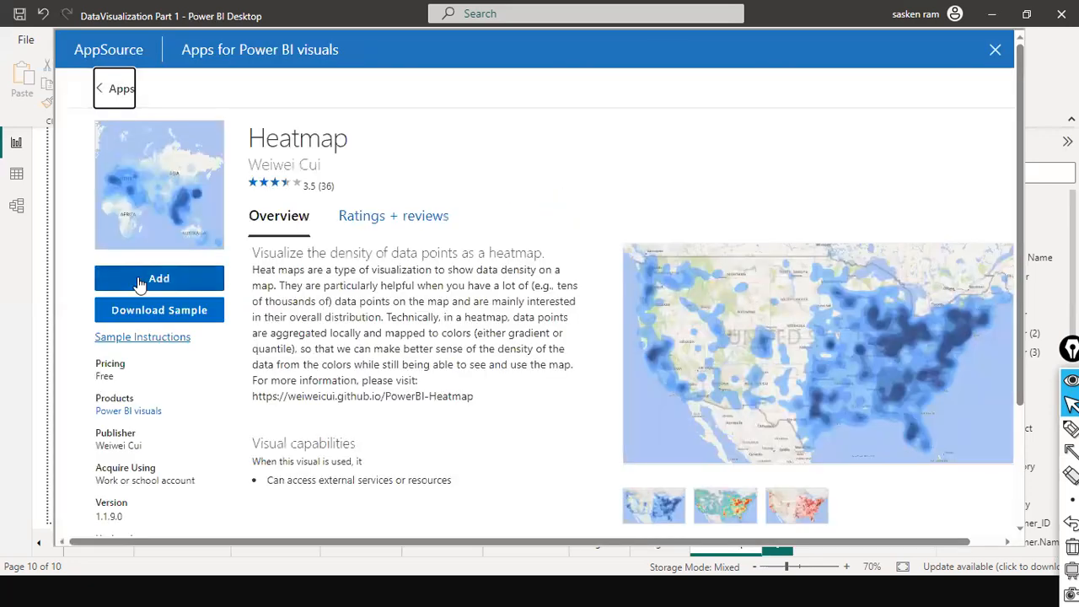
left_click(140, 283)
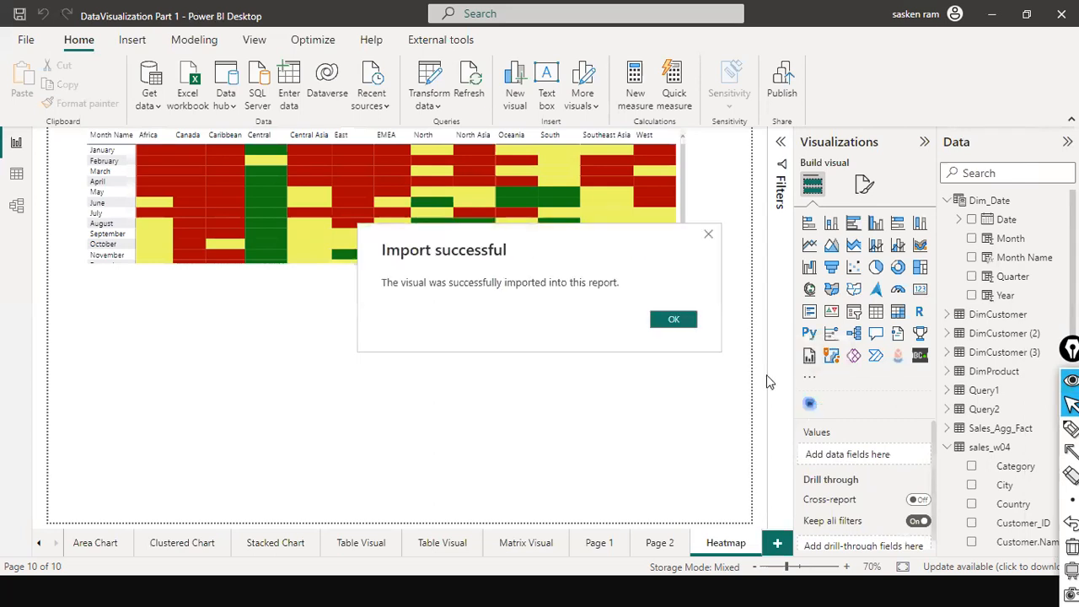
Add the imported Heatmap visual to the page, place it below the matrix and extend its upper edge upward
left_click(809, 405)
left_click_drag(471, 388, 466, 432)
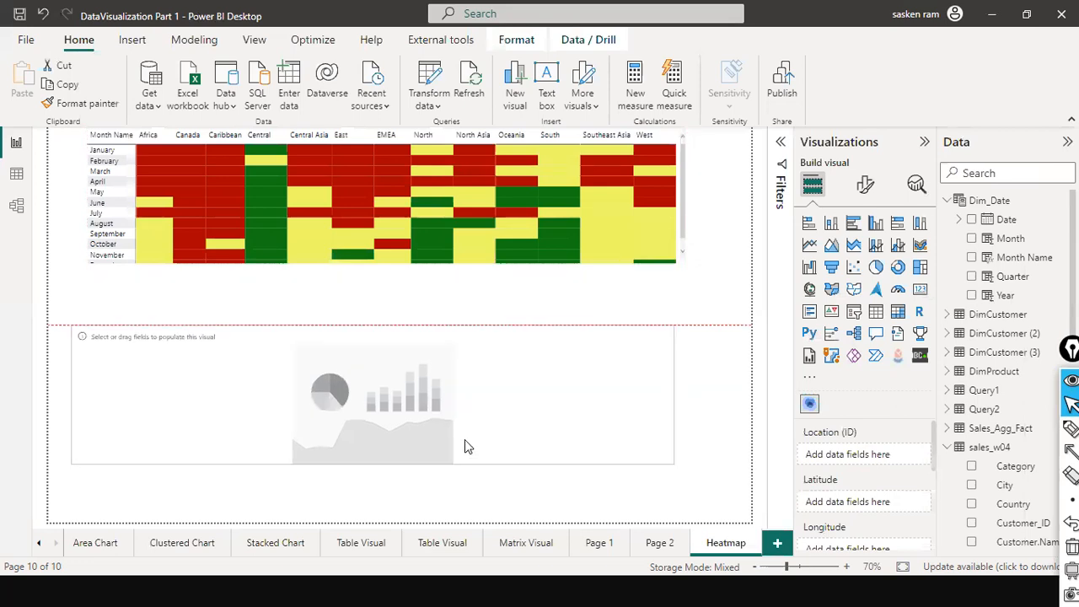
left_click_drag(371, 329, 377, 301)
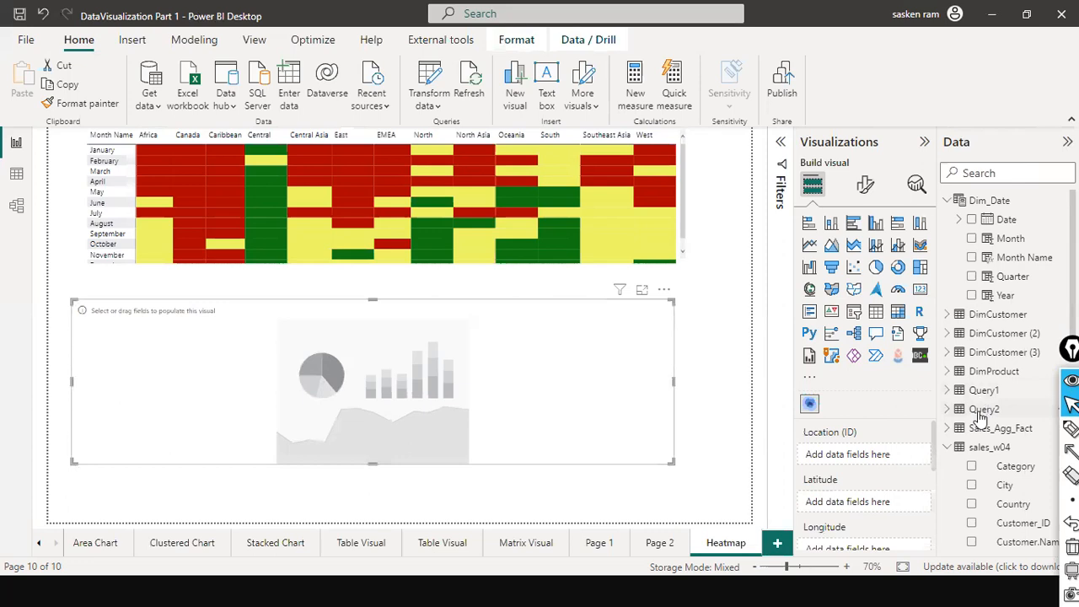
Assign Country from sales_w04 as the Heatmap visual's location and Sales as its value
scroll(1009, 468, "down", 3)
scroll(1010, 472, "down", 2)
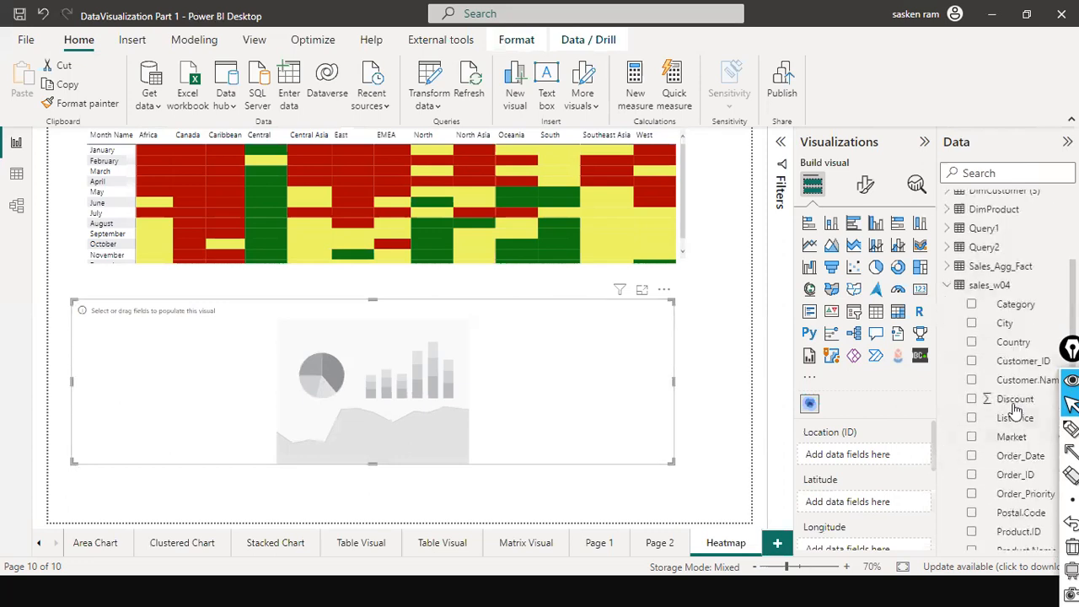
left_click_drag(1013, 342, 852, 462)
scroll(856, 465, "down", 2)
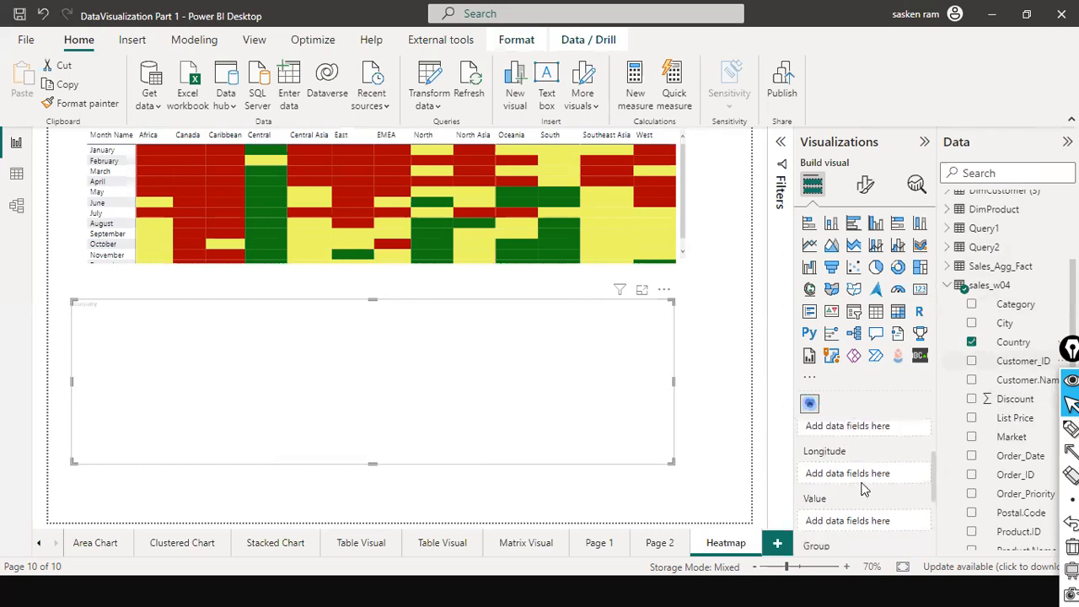
scroll(1016, 505, "down", 4)
left_click_drag(1016, 503, 875, 531)
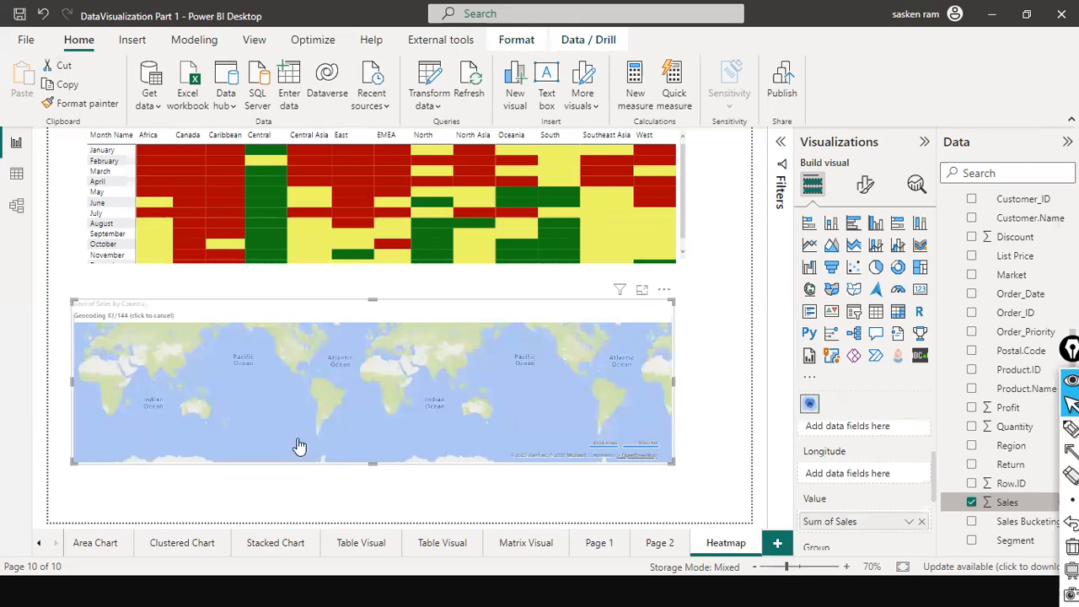
Extend the map heatmap down toward the page's lower edge and examine its sales density at different zoom levels
left_click_drag(373, 463, 373, 508)
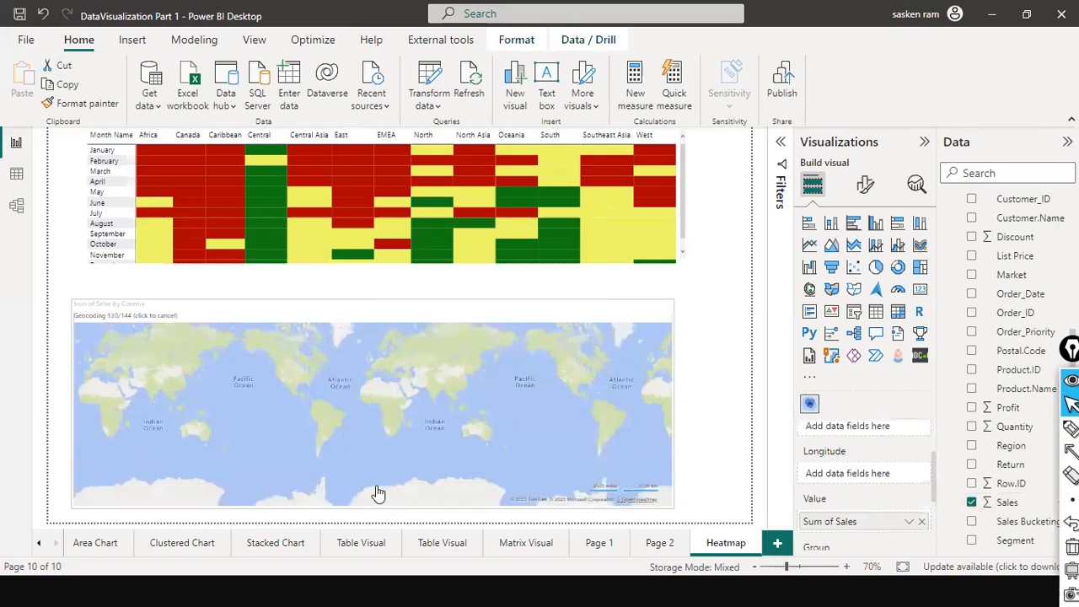
scroll(412, 422, "up", 2)
scroll(412, 427, "down", 3)
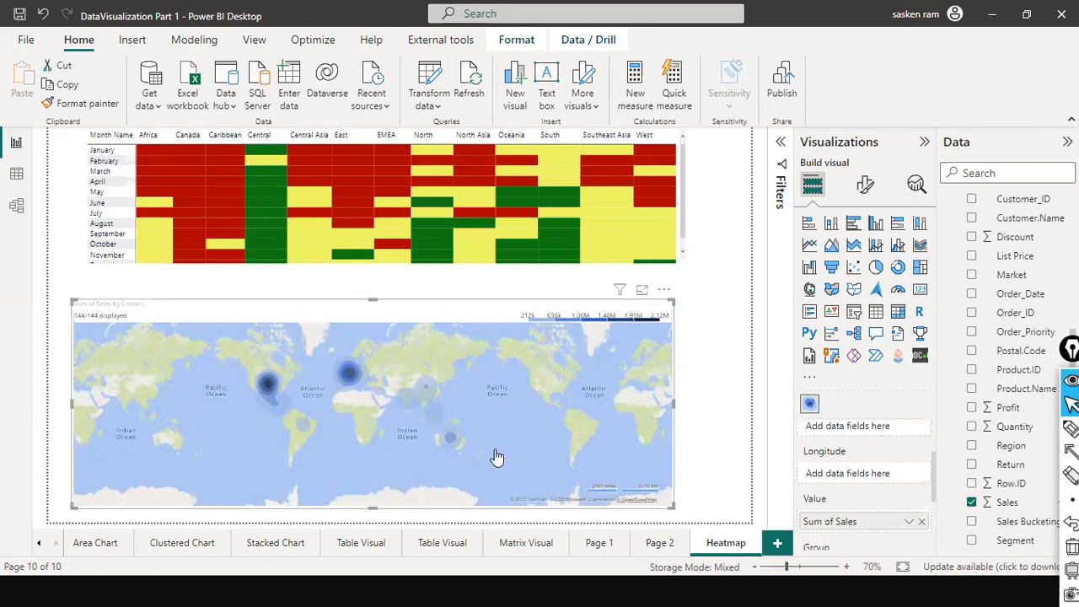
scroll(496, 458, "up", 1)
scroll(494, 459, "down", 1)
scroll(353, 462, "up", 3)
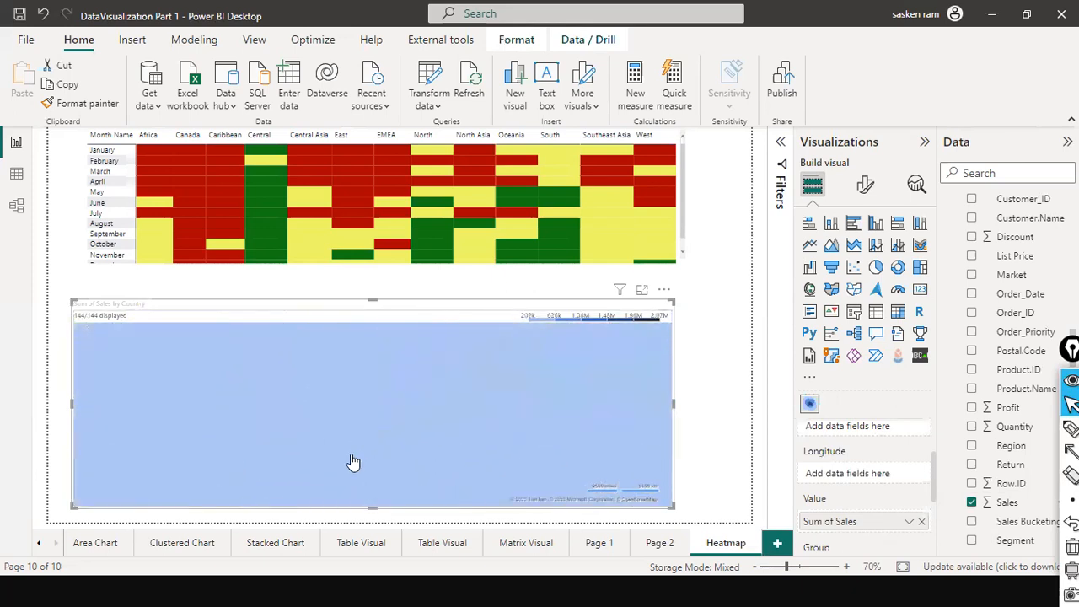
Compare the map heatmap's sales density between the whole-world view and closer views of the southern continents
scroll(352, 462, "down", 4)
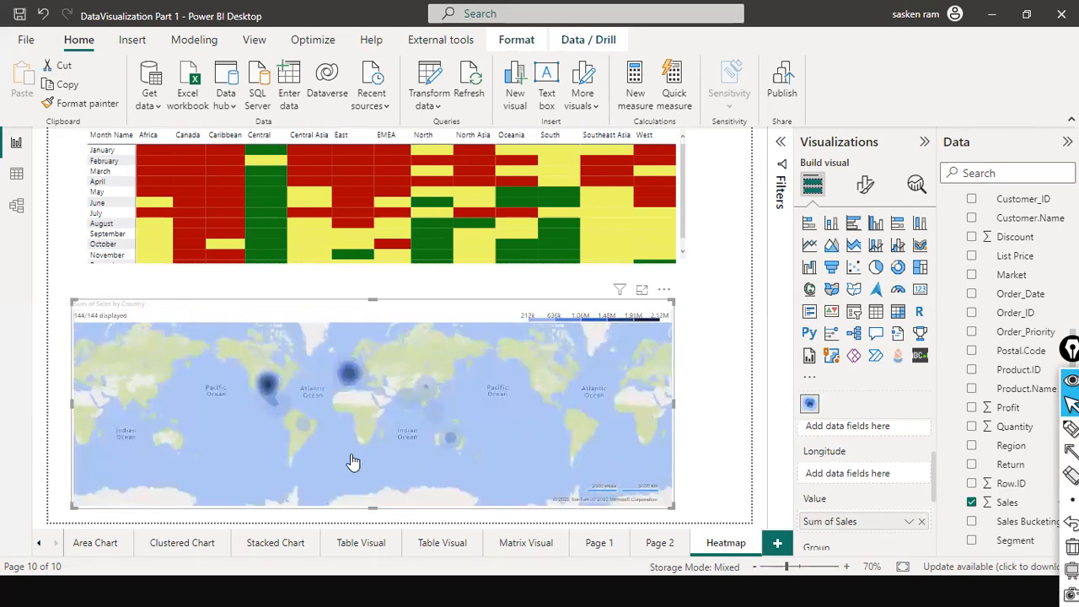
scroll(353, 462, "up", 1)
scroll(353, 462, "down", 1)
scroll(353, 462, "up", 1)
scroll(353, 462, "down", 1)
scroll(353, 462, "up", 2)
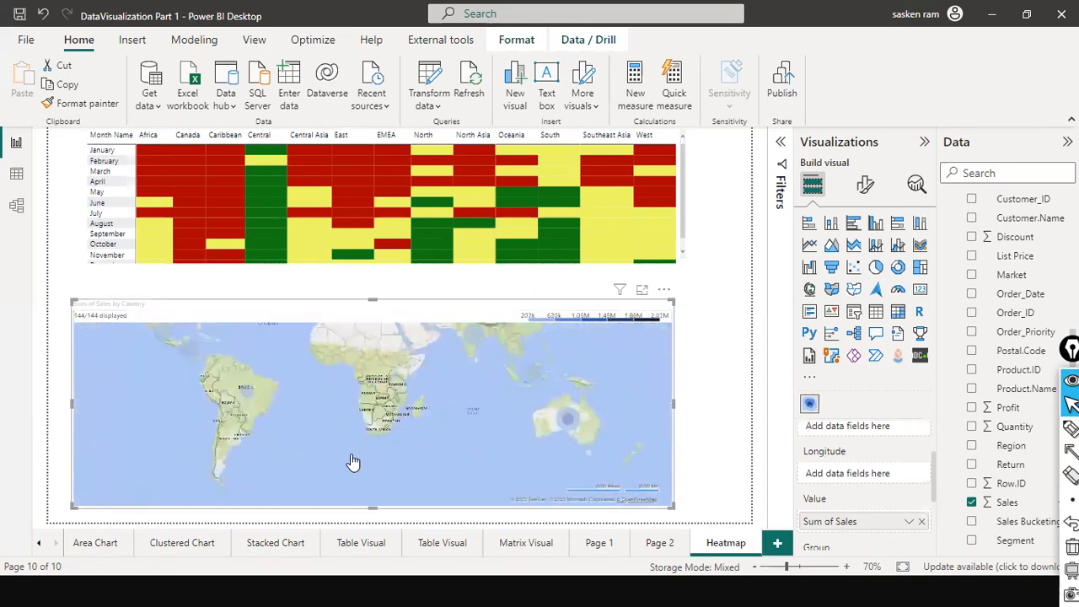
scroll(352, 462, "down", 2)
scroll(353, 462, "up", 3)
scroll(352, 462, "down", 2)
scroll(353, 462, "up", 2)
scroll(352, 462, "down", 2)
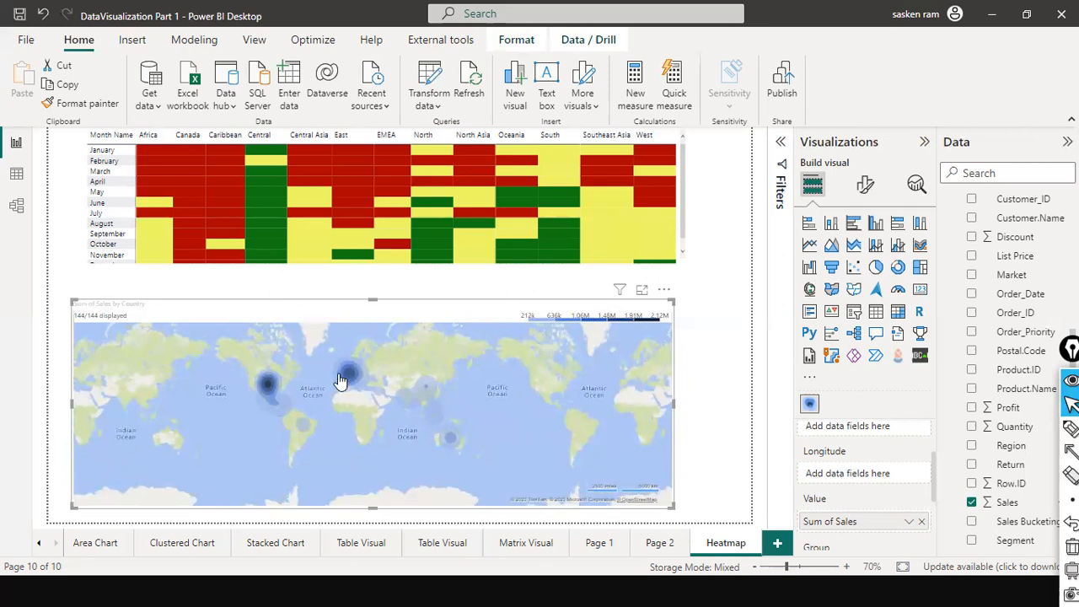
Examine the map heatmap's sales density across North America, Europe and Asia, focusing on the spot over India
scroll(345, 443, "up", 1)
left_click_drag(438, 397, 453, 489)
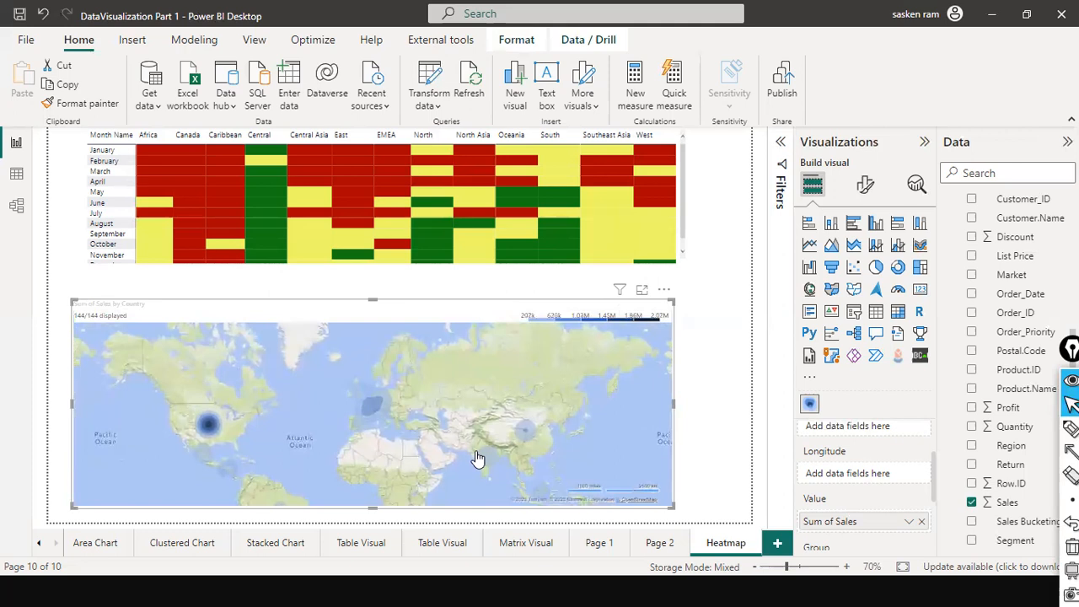
scroll(478, 459, "up", 1)
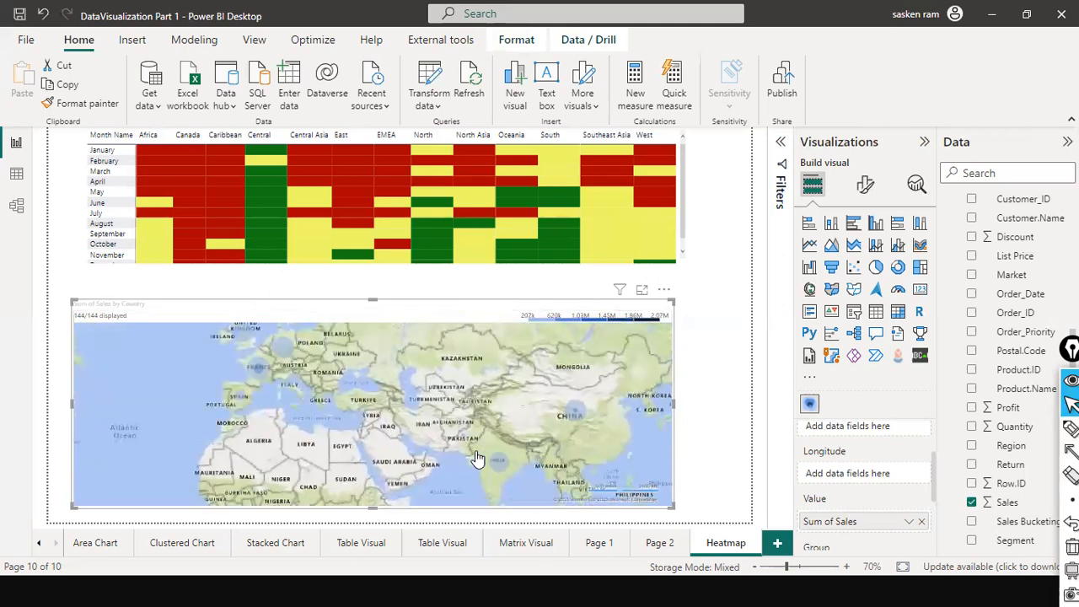
left_click_drag(494, 460, 438, 408)
scroll(503, 429, "up", 2)
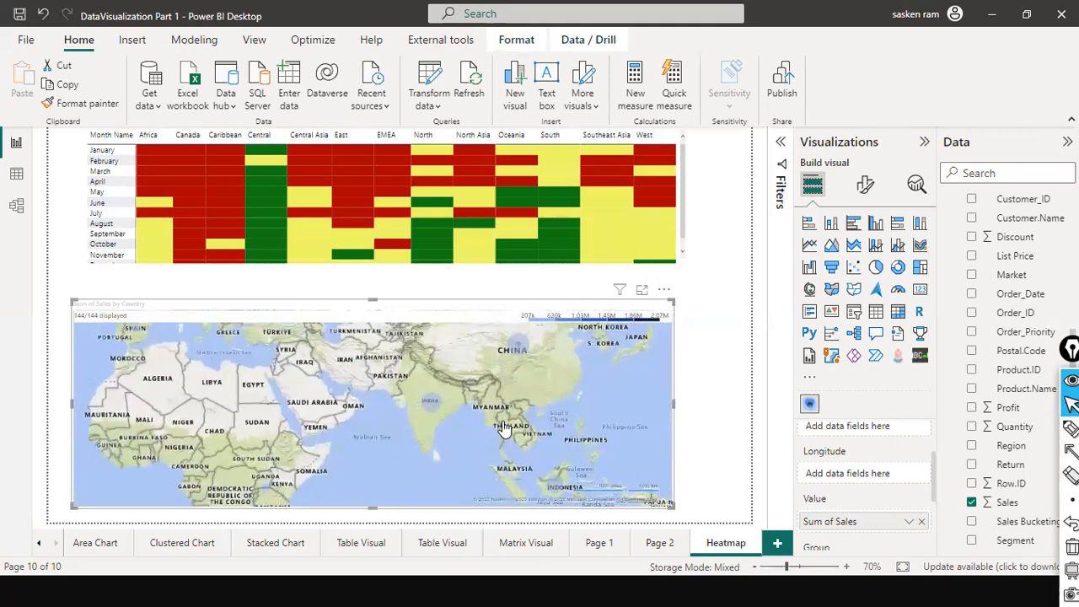
scroll(503, 429, "down", 2)
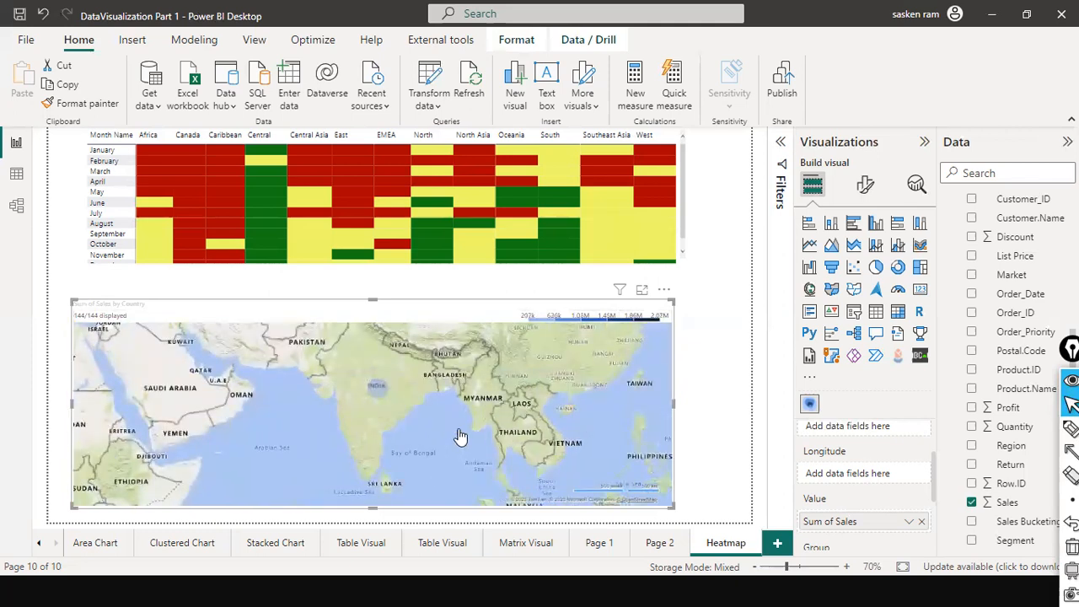
scroll(393, 408, "down", 2)
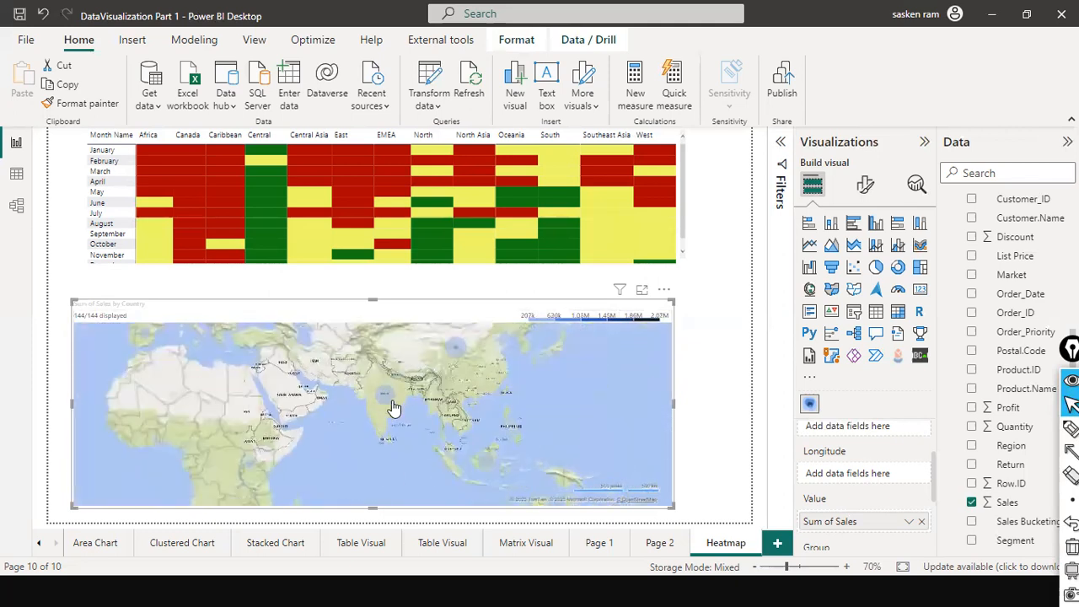
scroll(393, 426, "up", 2)
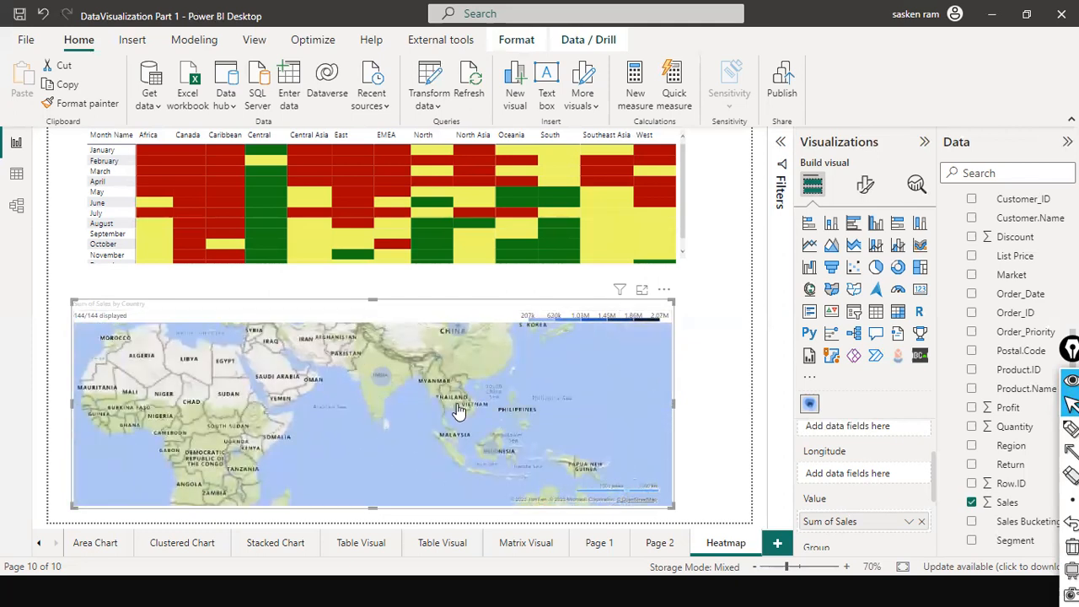
scroll(588, 407, "up", 1)
scroll(588, 408, "down", 1)
left_click_drag(505, 376, 482, 425)
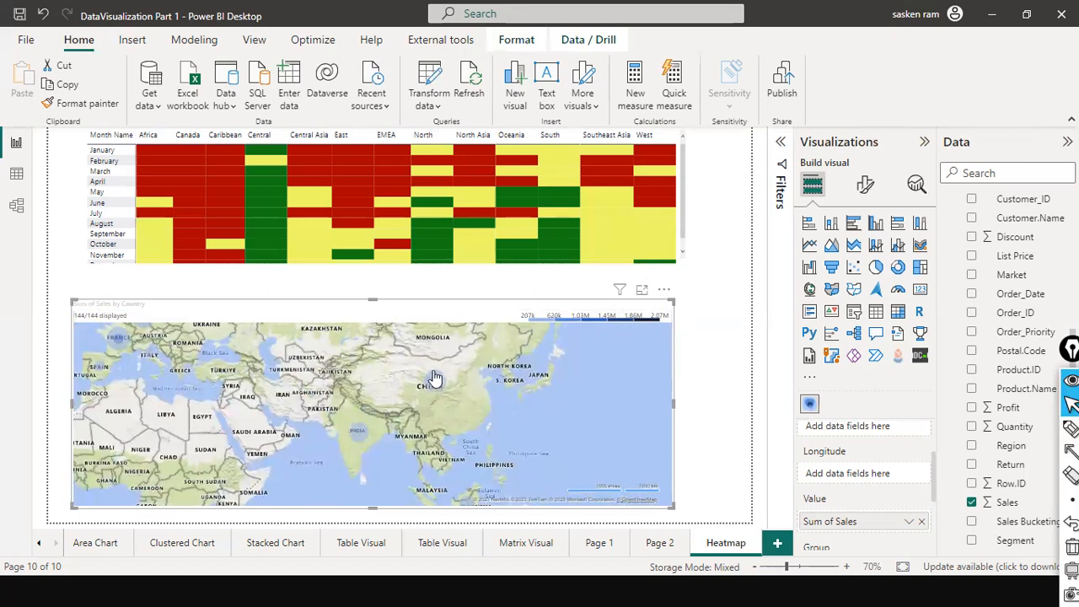
Inspect the sales spot over China down to province and road level, then return to a multi-continent view
scroll(438, 398, "up", 4)
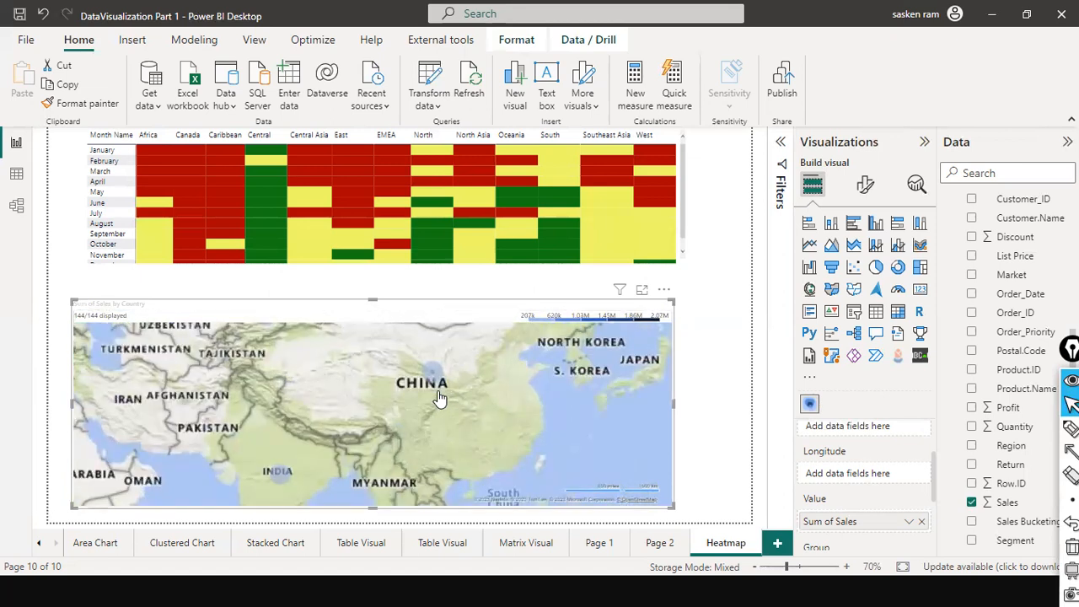
scroll(439, 398, "up", 1)
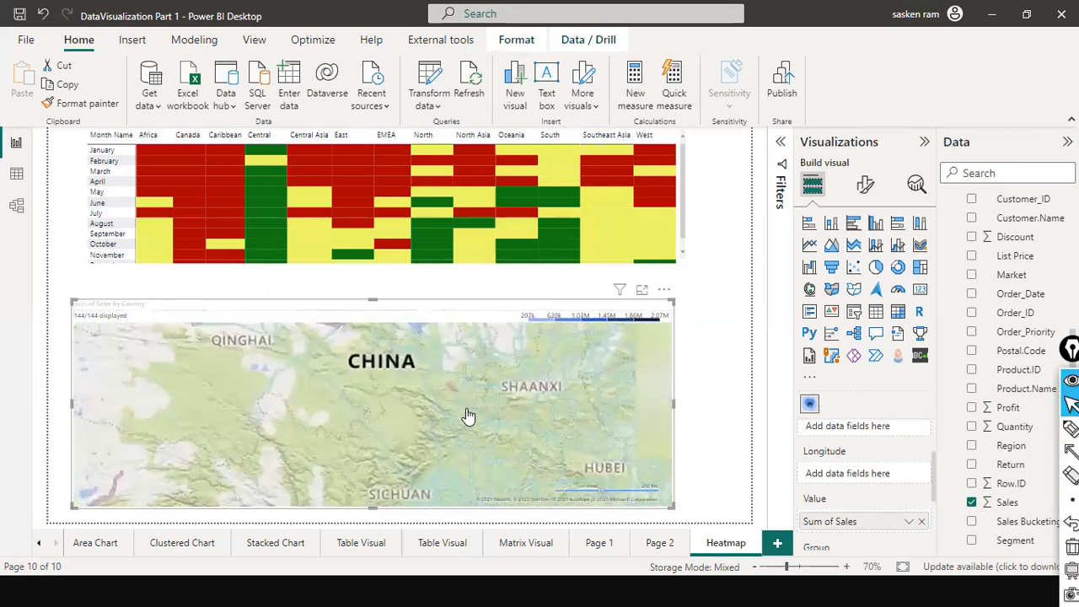
scroll(469, 403, "up", 1)
scroll(474, 448, "up", 2)
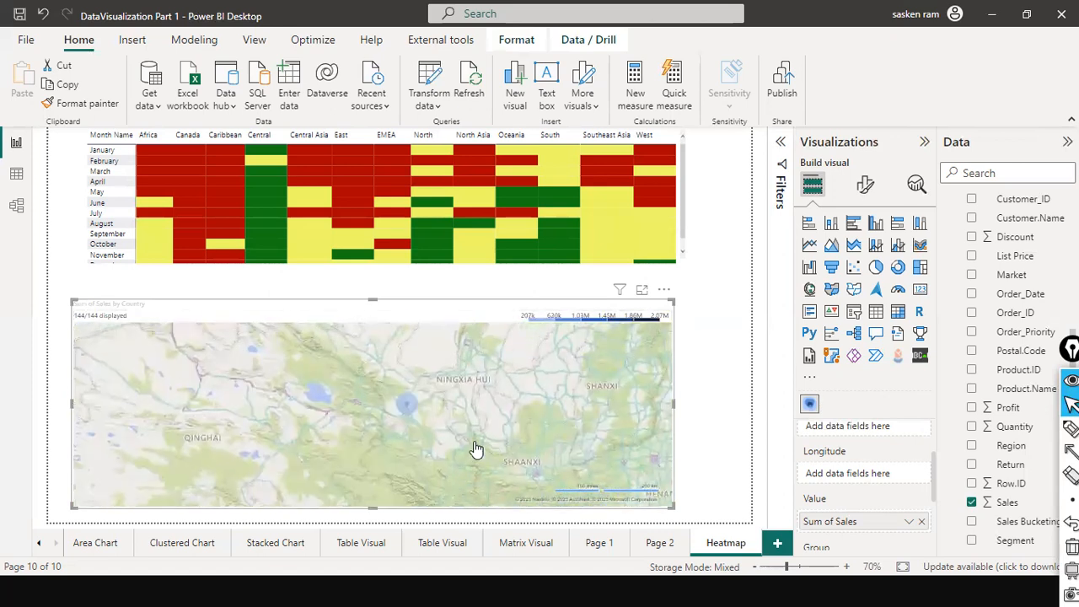
scroll(474, 448, "down", 1)
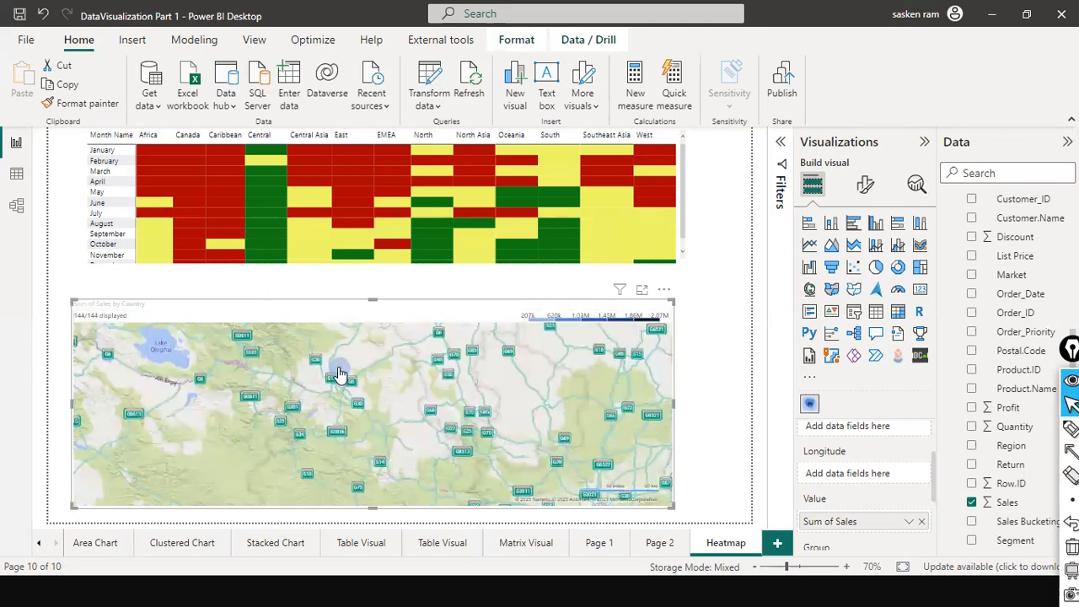
scroll(342, 377, "down", 3)
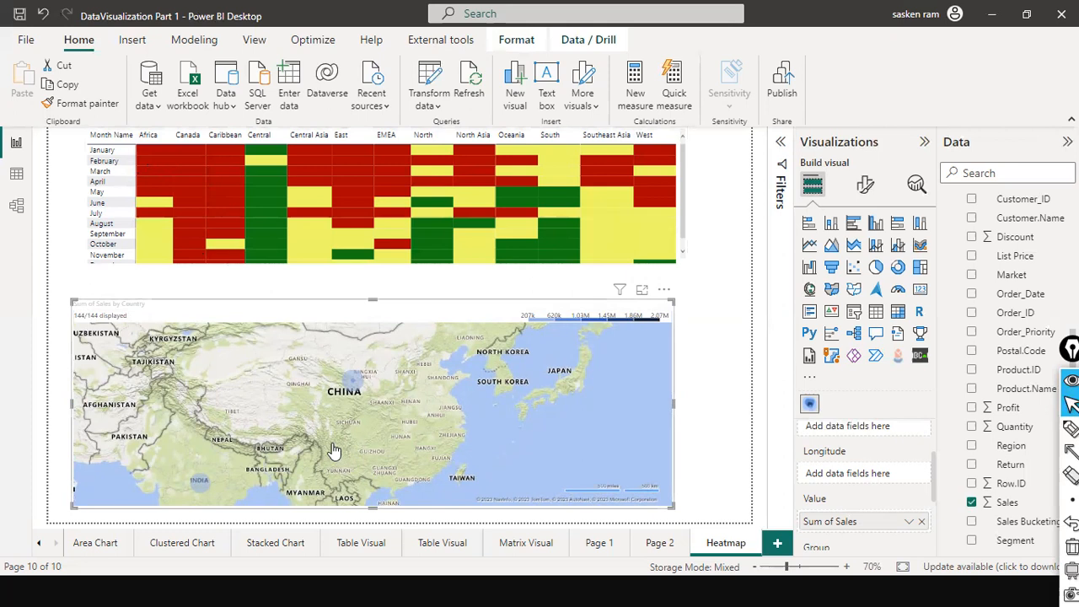
scroll(200, 449, "down", 3)
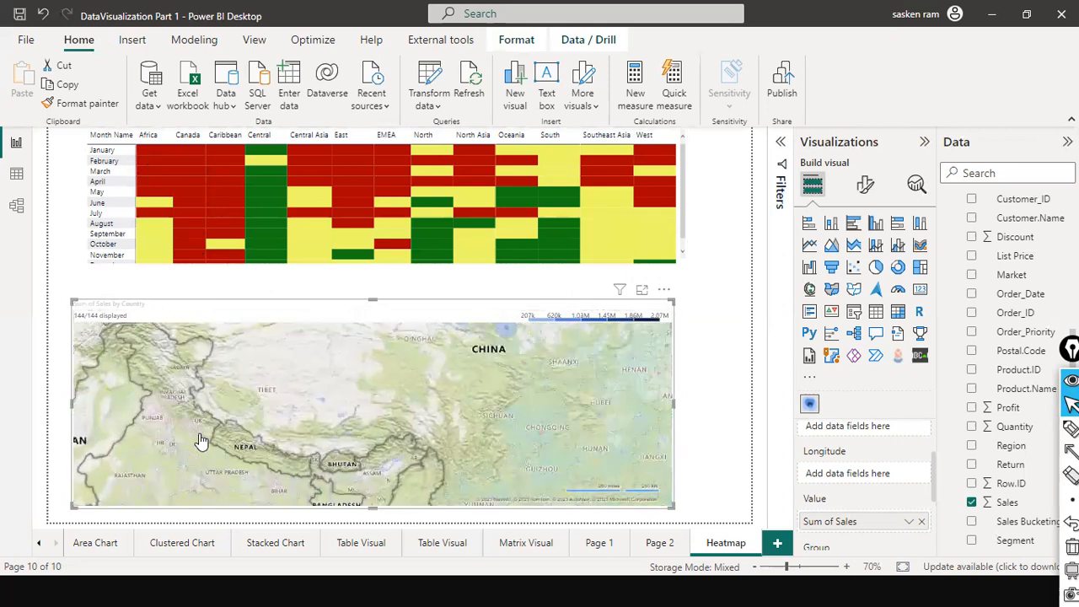
left_click_drag(177, 413, 413, 438)
scroll(413, 438, "down", 2)
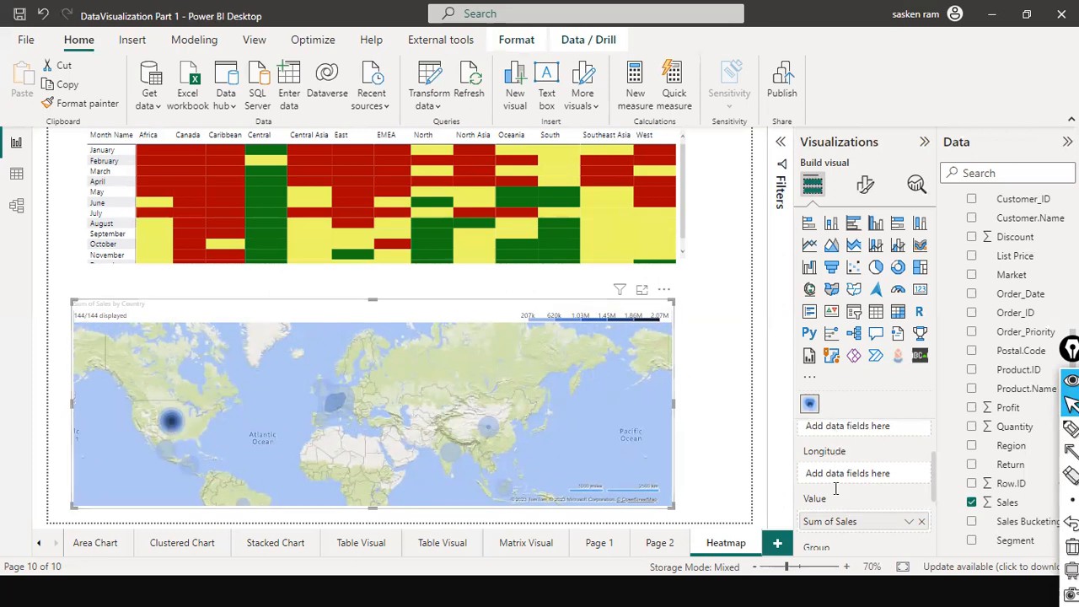
Review the Heatmap visual's field assignments, from Location, Latitude and Longitude through Value and Group to the drill-through options
scroll(835, 489, "down", 3)
scroll(848, 523, "up", 2)
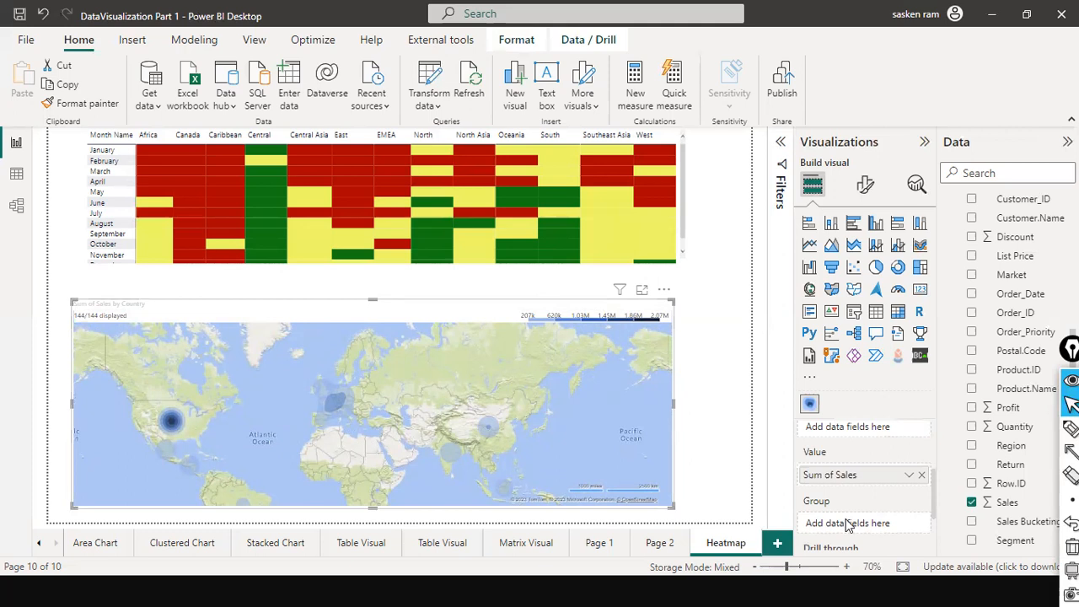
scroll(848, 524, "up", 3)
scroll(846, 519, "down", 3)
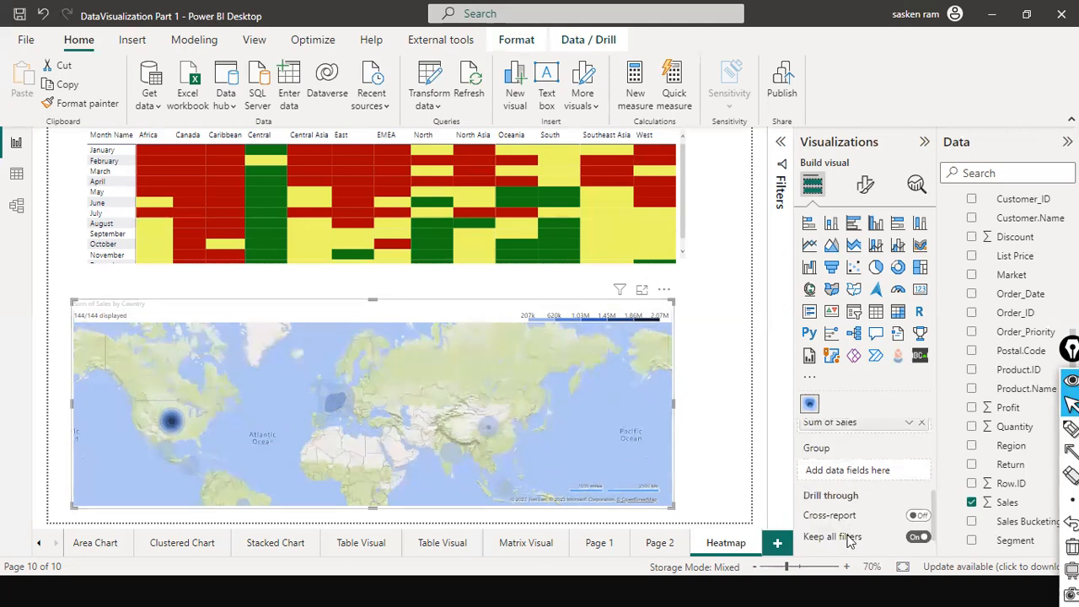
scroll(847, 537, "down", 2)
scroll(849, 540, "up", 2)
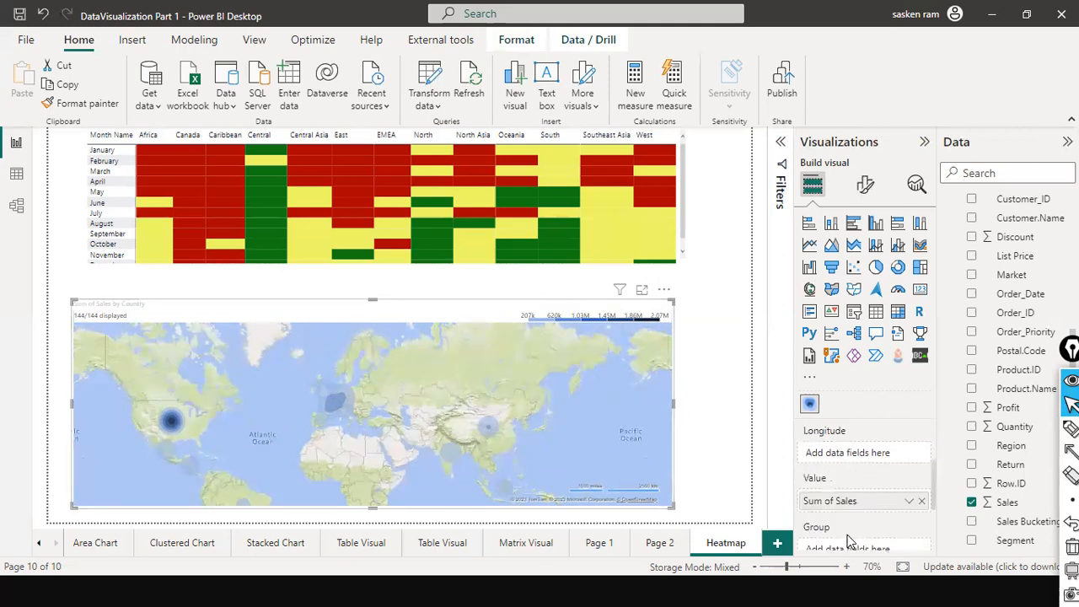
scroll(849, 540, "up", 2)
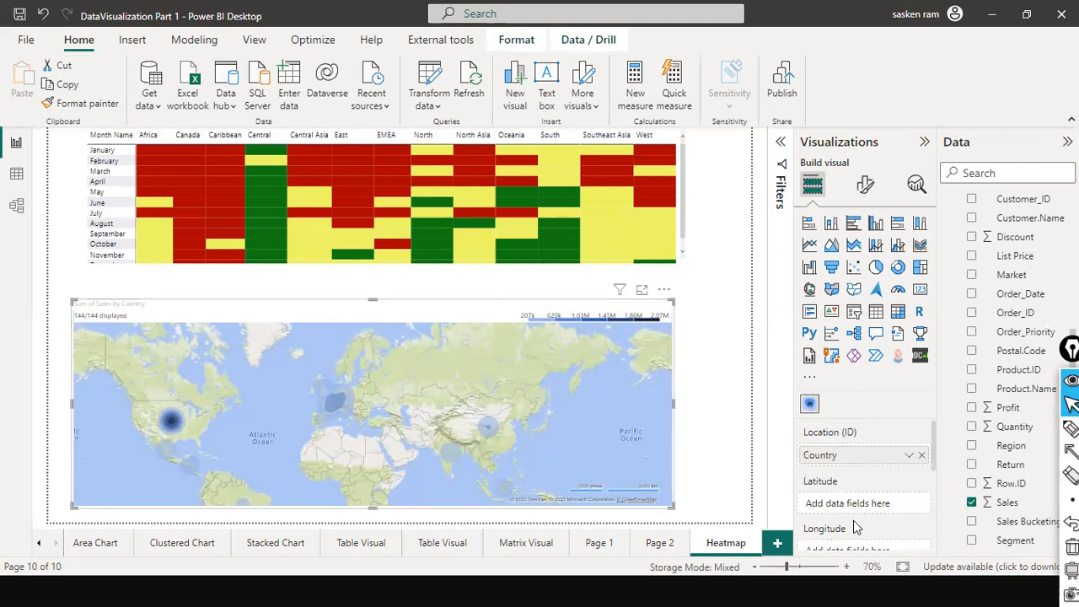
scroll(853, 520, "down", 3)
scroll(853, 523, "up", 1)
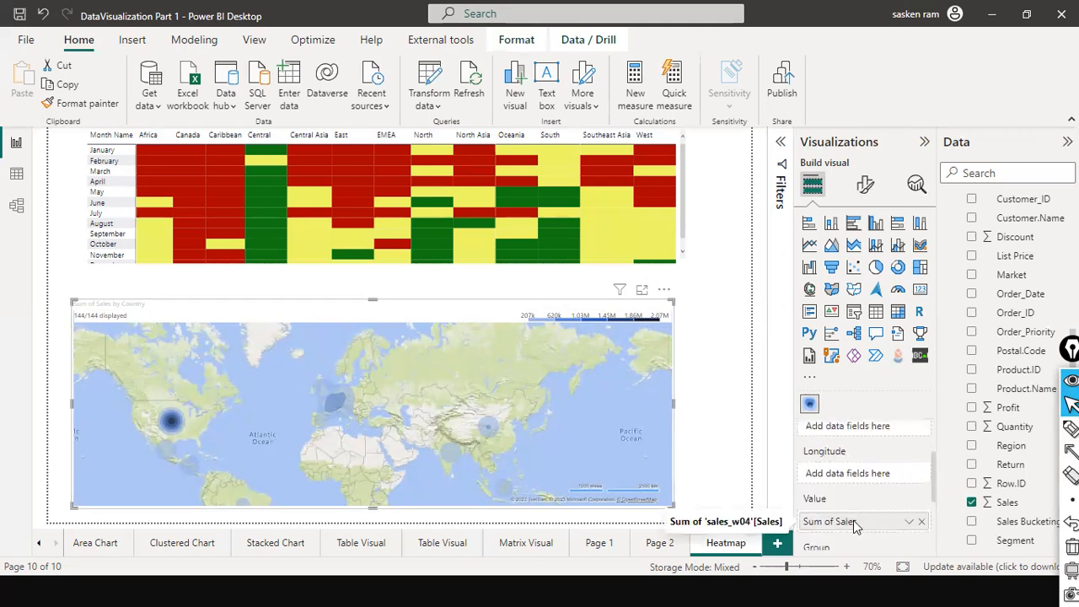
scroll(853, 520, "down", 2)
scroll(187, 458, "up", 1)
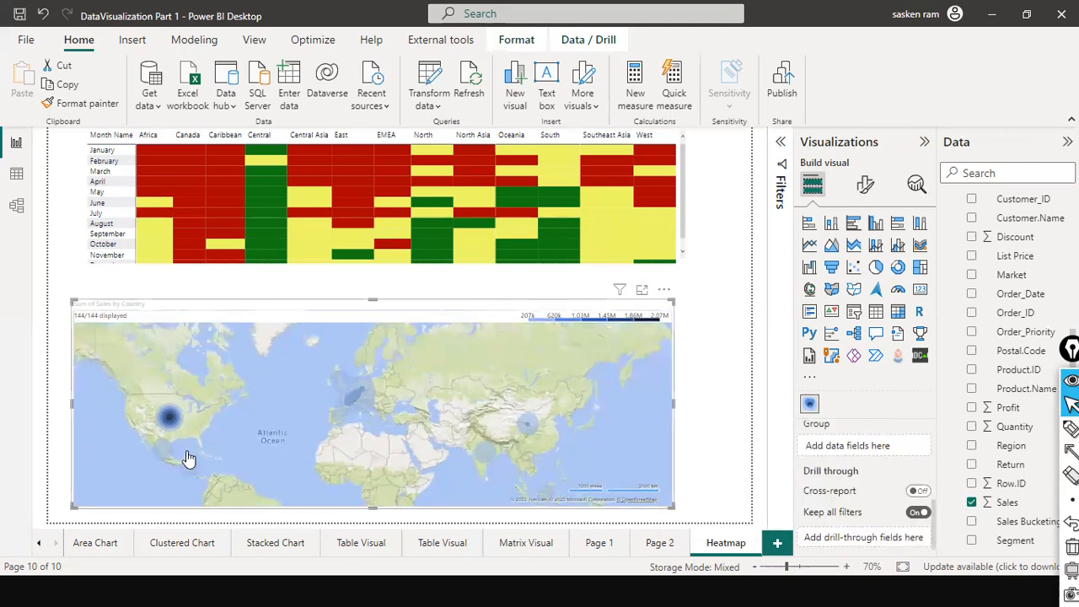
Inspect the sales spot over the United States down to state level, then return to a view of North America
scroll(188, 458, "up", 2)
left_click_drag(193, 378, 252, 477)
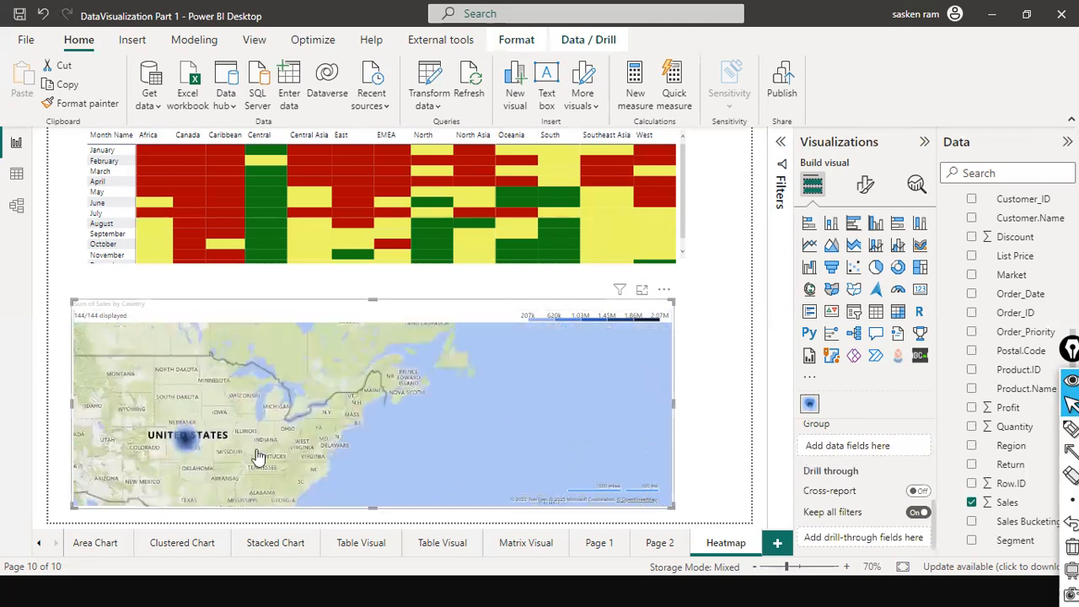
scroll(235, 469, "up", 3)
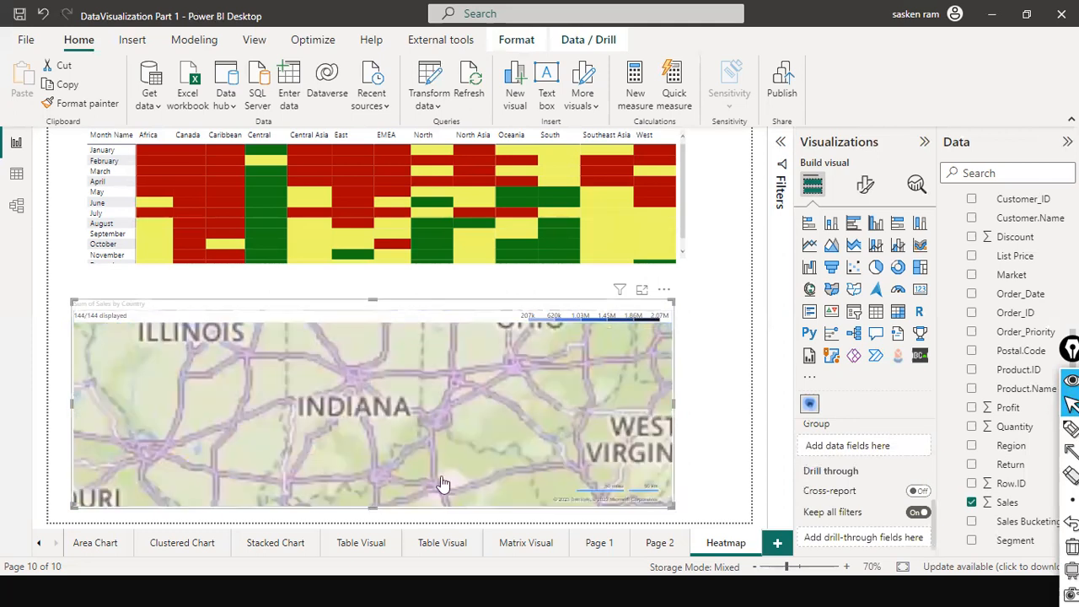
left_click_drag(235, 470, 444, 483)
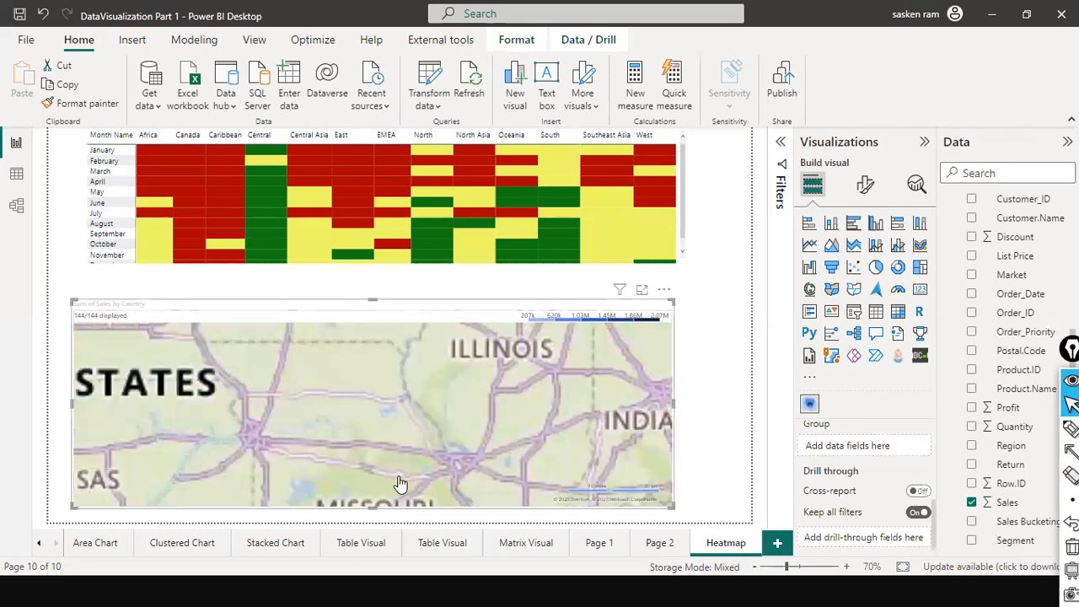
scroll(401, 484, "down", 5)
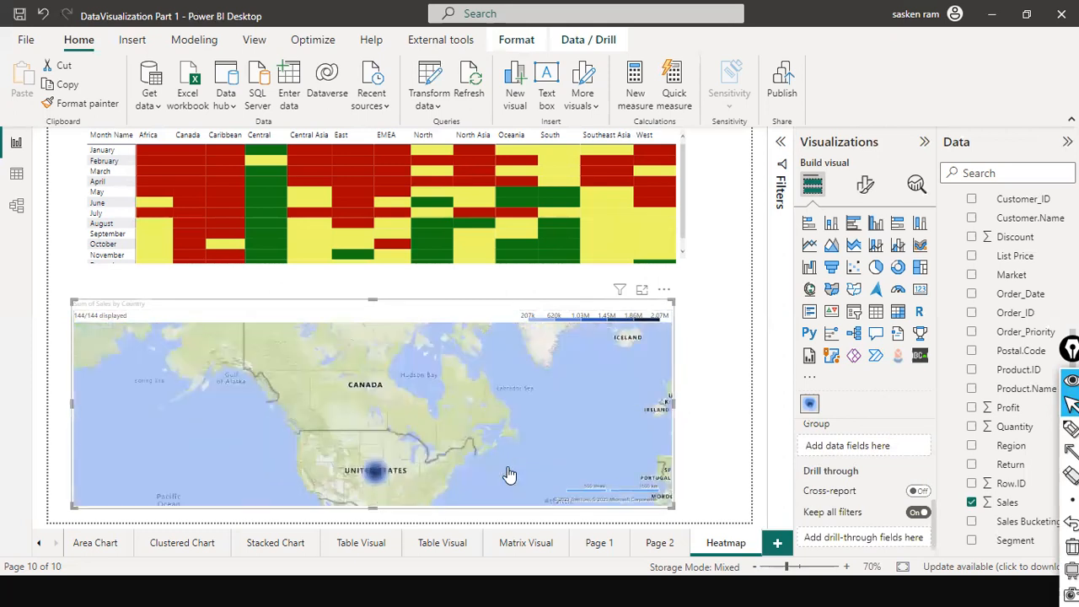
Compare the sales density over the United States with that over Europe, Africa and India at several zoom levels
scroll(509, 474, "down", 2)
scroll(507, 483, "up", 2)
scroll(230, 409, "down", 2)
scroll(238, 434, "up", 1)
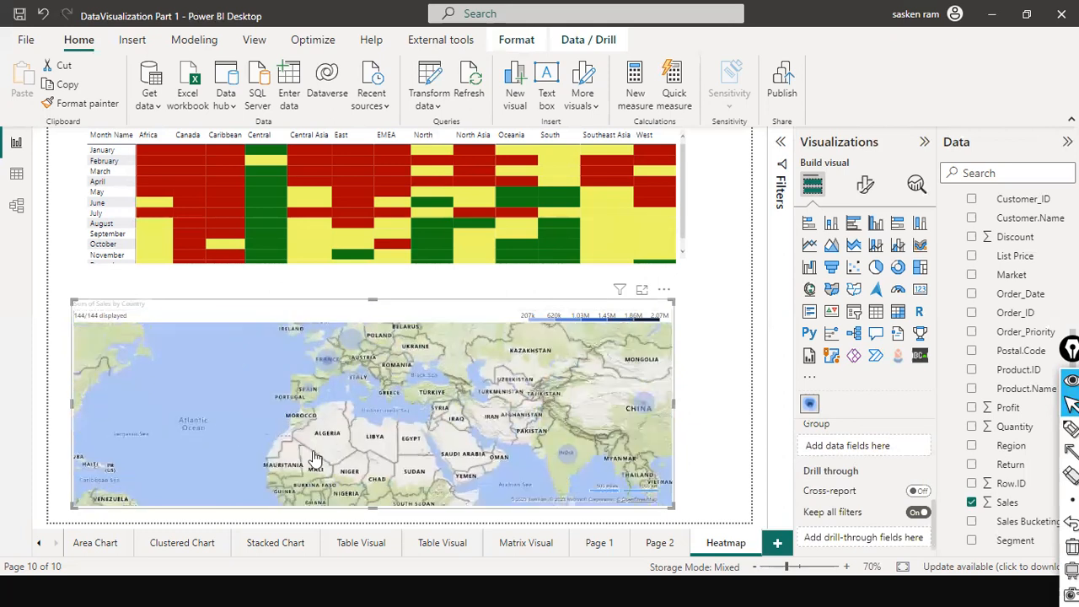
scroll(214, 463, "down", 2)
scroll(354, 463, "up", 2)
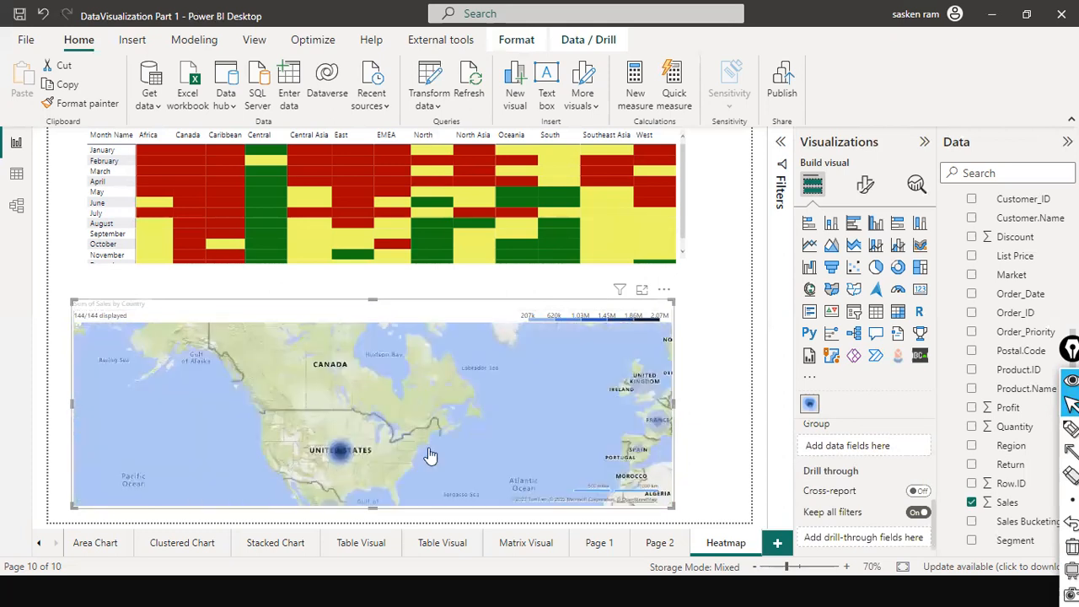
left_click_drag(430, 456, 60, 424)
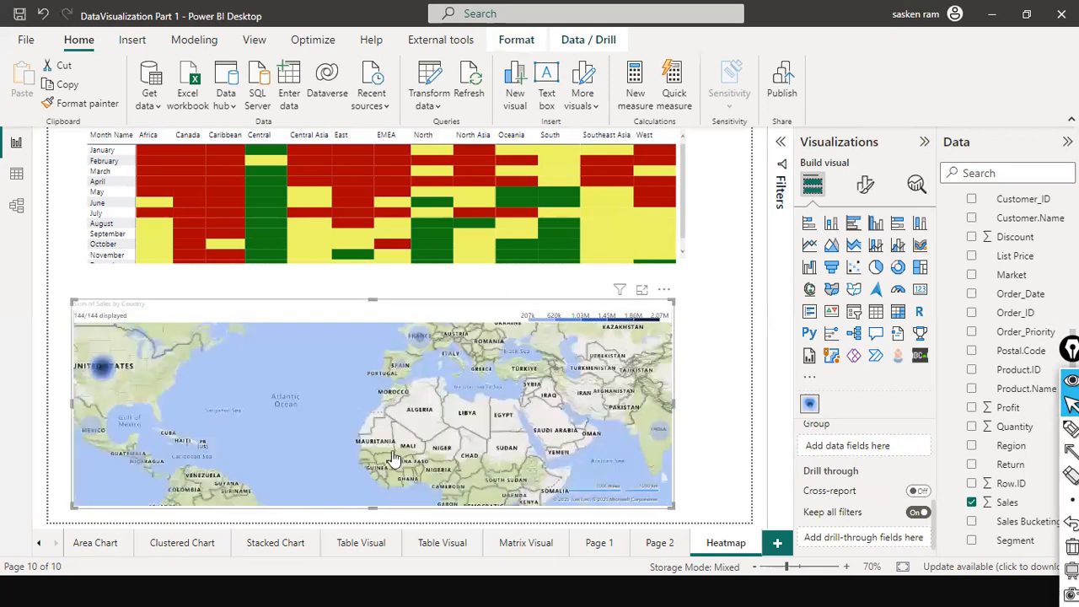
scroll(393, 459, "down", 1)
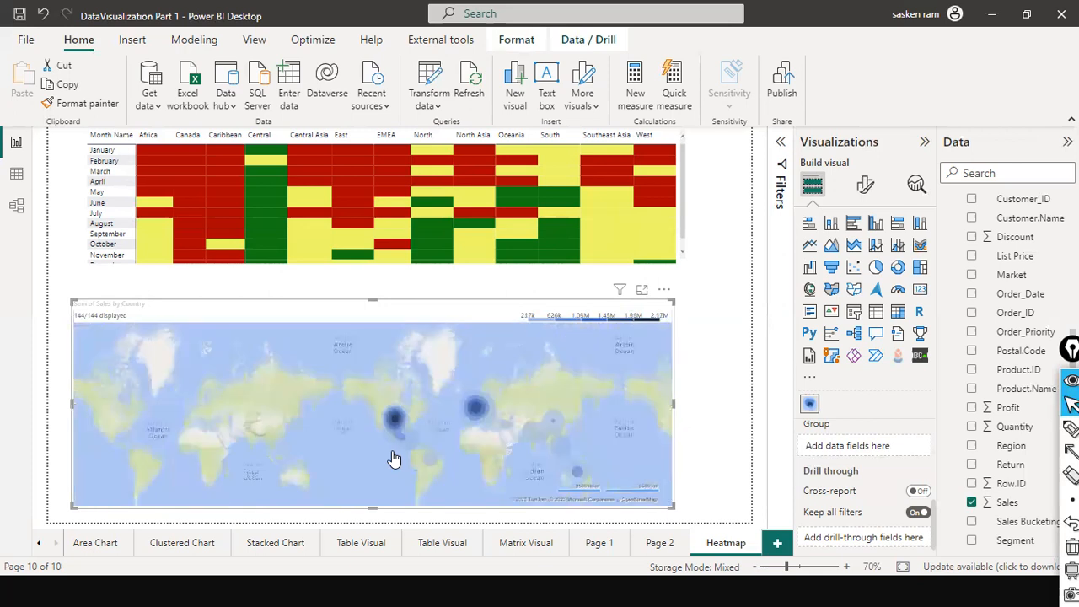
scroll(394, 458, "up", 1)
scroll(397, 460, "up", 1)
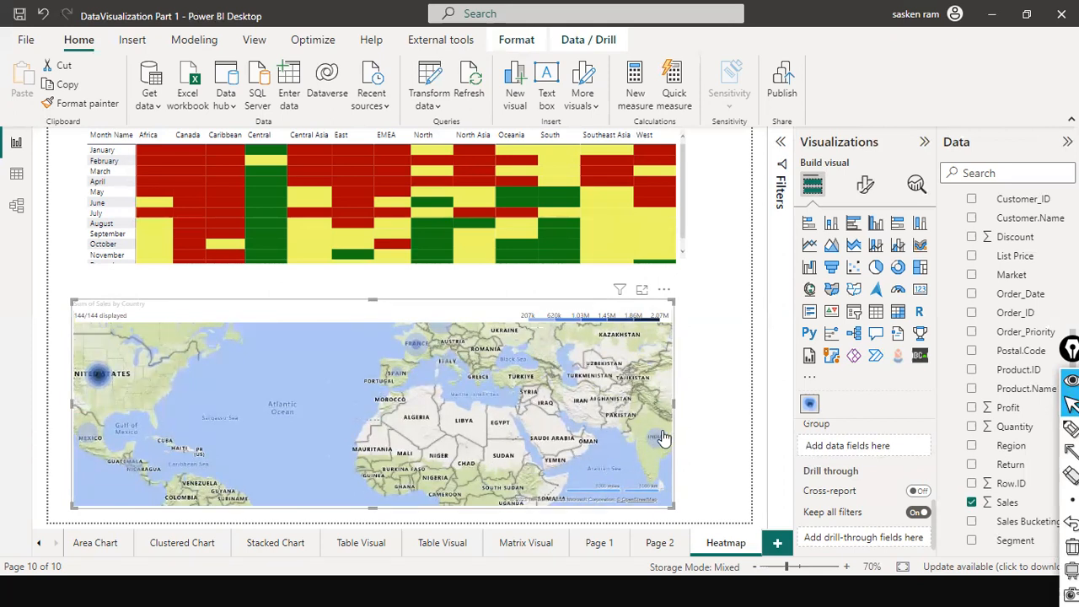
Examine the sales spots across all continents and leave the map heatmap showing the whole world
scroll(142, 426, "down", 2)
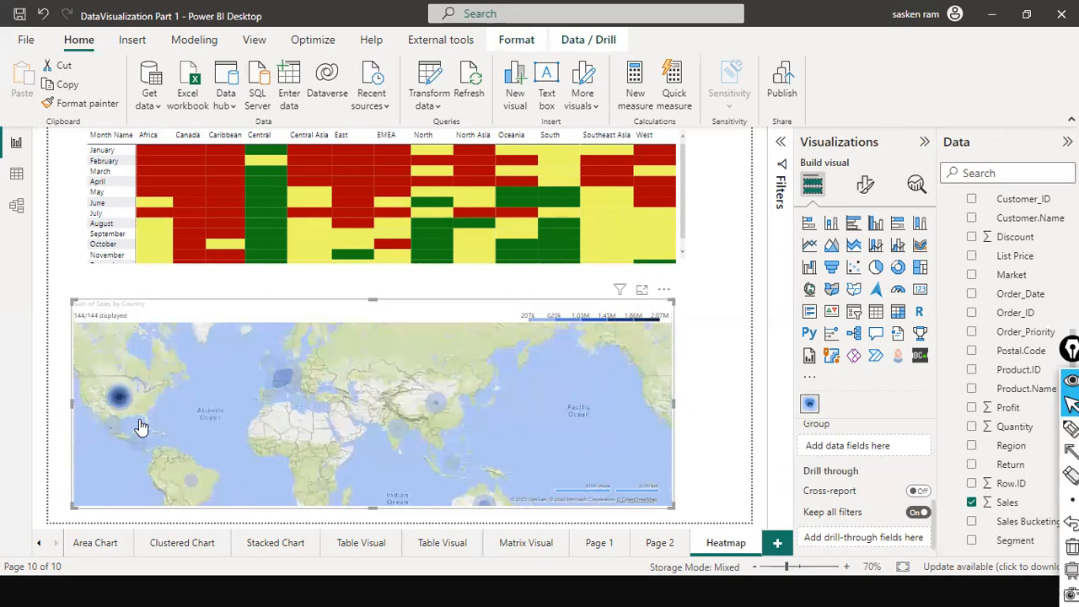
scroll(141, 425, "down", 1)
scroll(141, 426, "up", 1)
left_click_drag(200, 439, 2, 465)
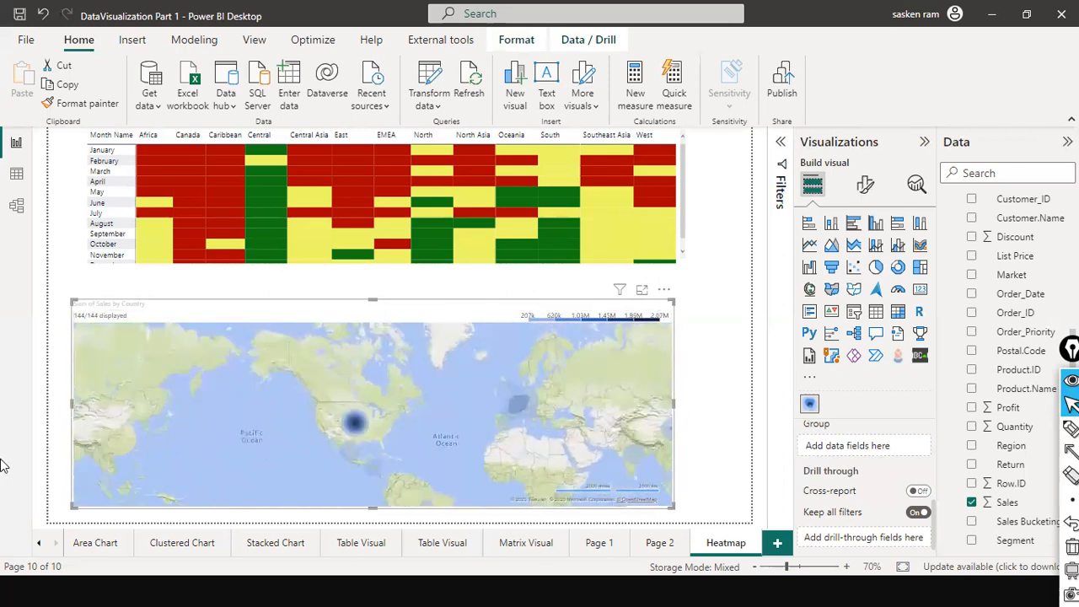
left_click_drag(388, 393, 144, 432)
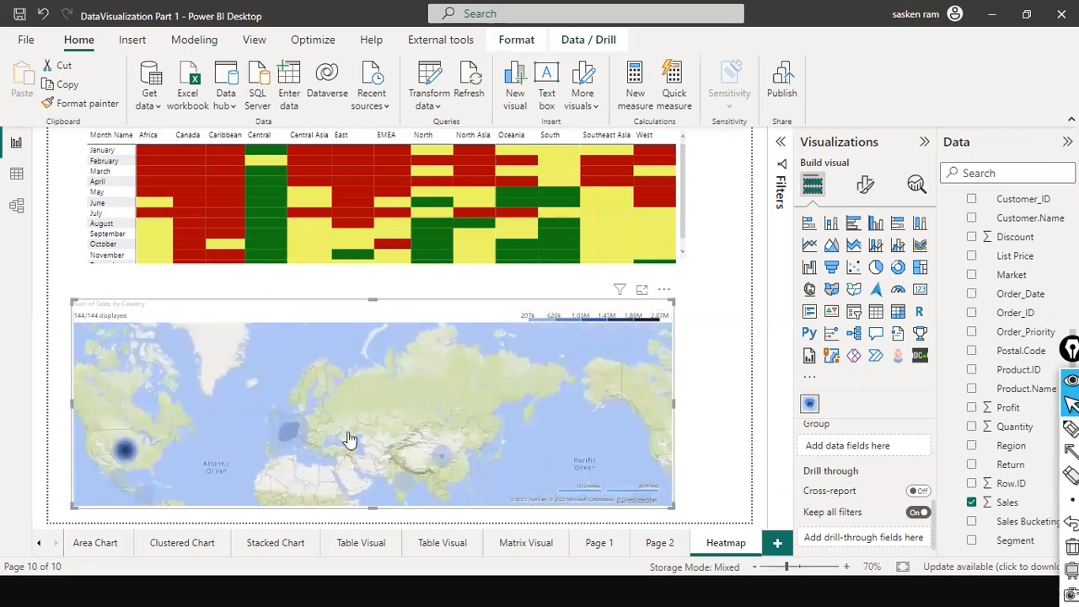
left_click_drag(177, 380, 567, 371)
left_click_drag(387, 411, 595, 388)
left_click_drag(376, 431, 421, 422)
scroll(422, 426, "down", 2)
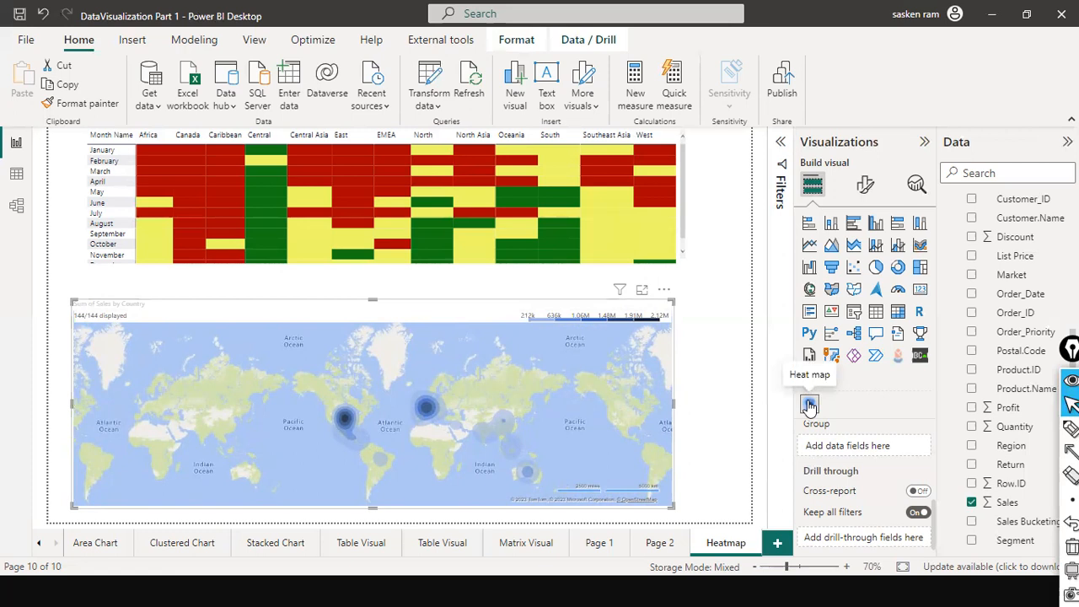
Select the month-by-region matrix and move it down to sit directly above the map heatmap
left_click(688, 425)
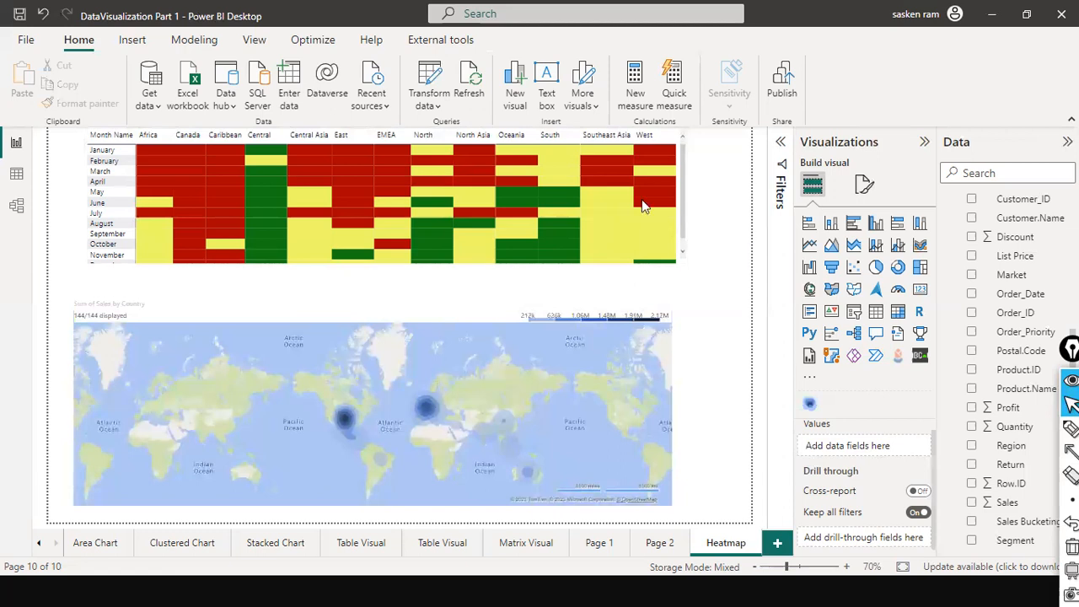
left_click(548, 293)
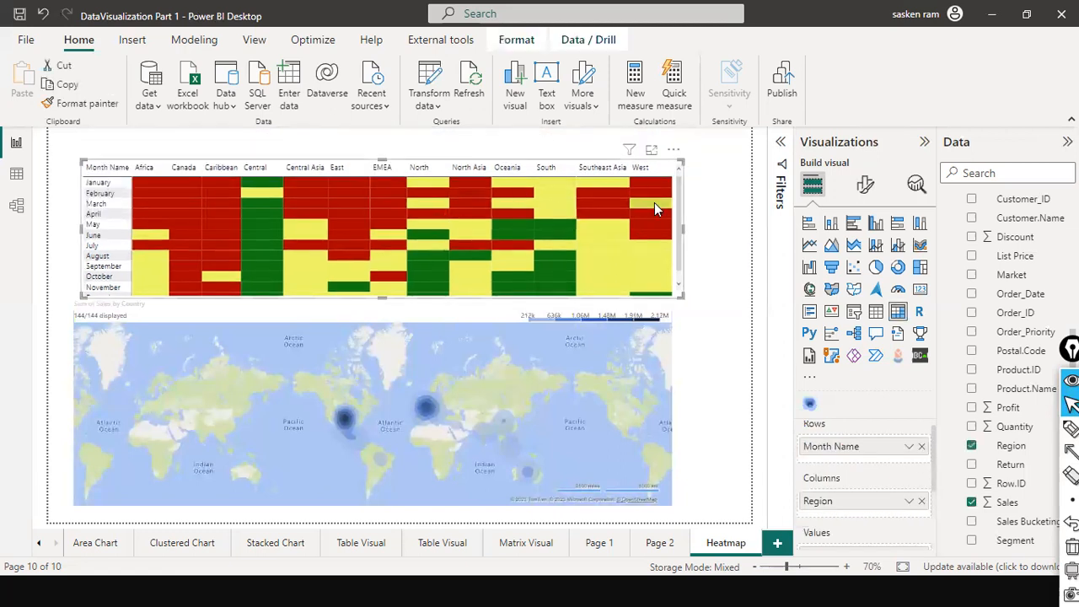